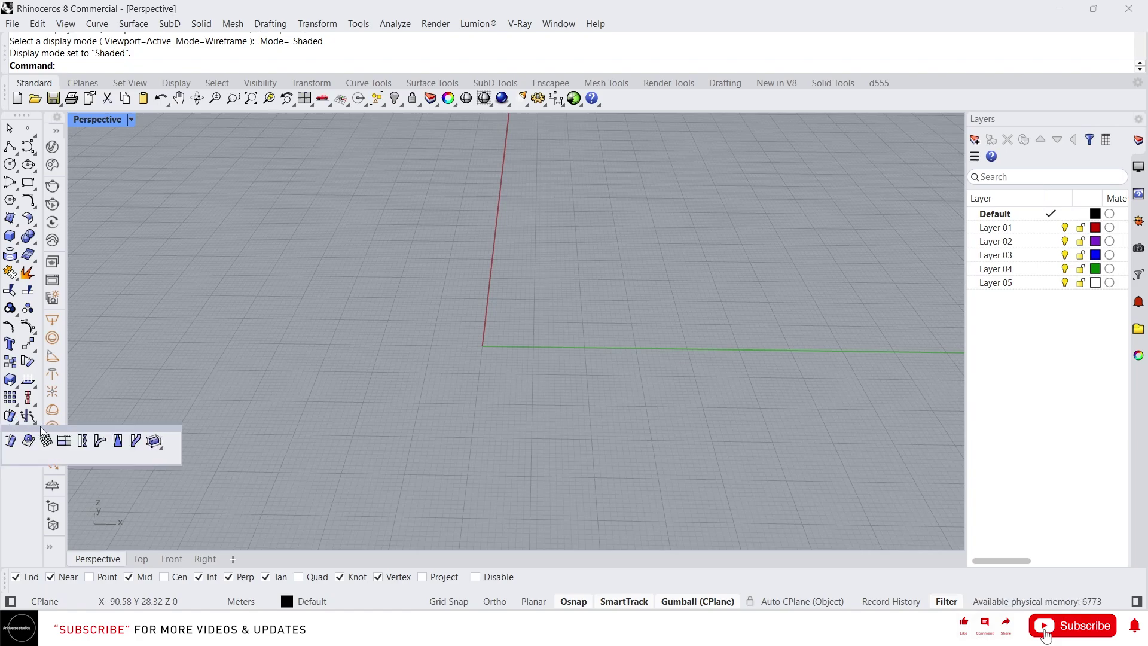
- Float the Deformation Tools toolbar over the viewport, enlarge it slightly and display the Transform tool set
{"action": "left_click_drag", "start_coordinate": [48, 429], "coordinate": [121, 135]}
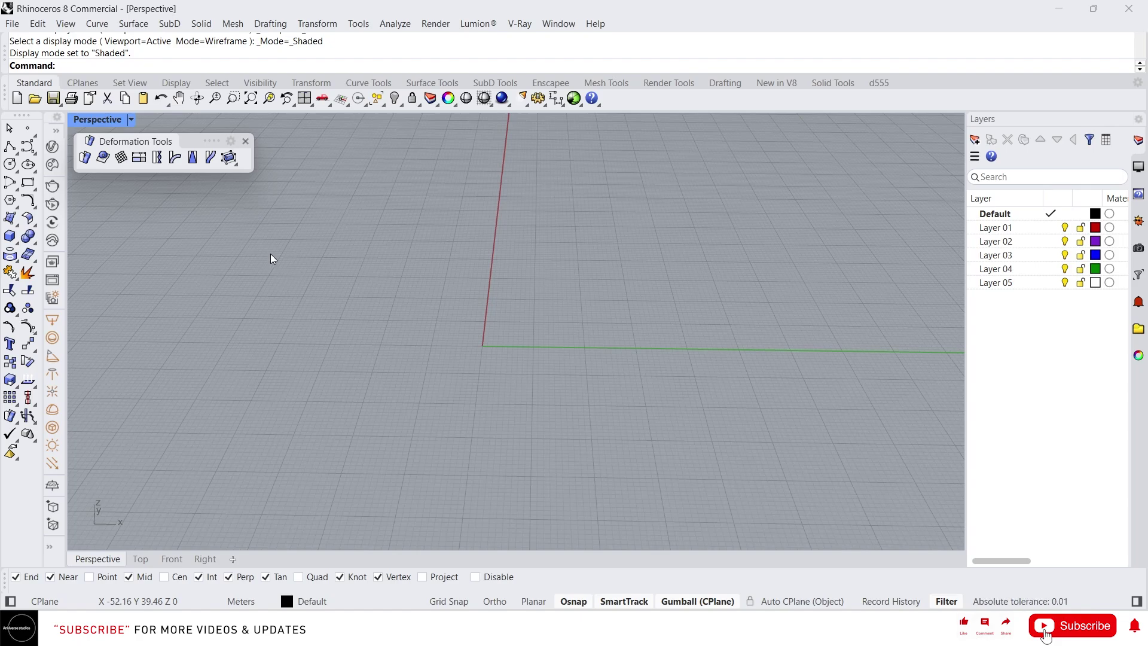
{"action": "left_click", "coordinate": [310, 84]}
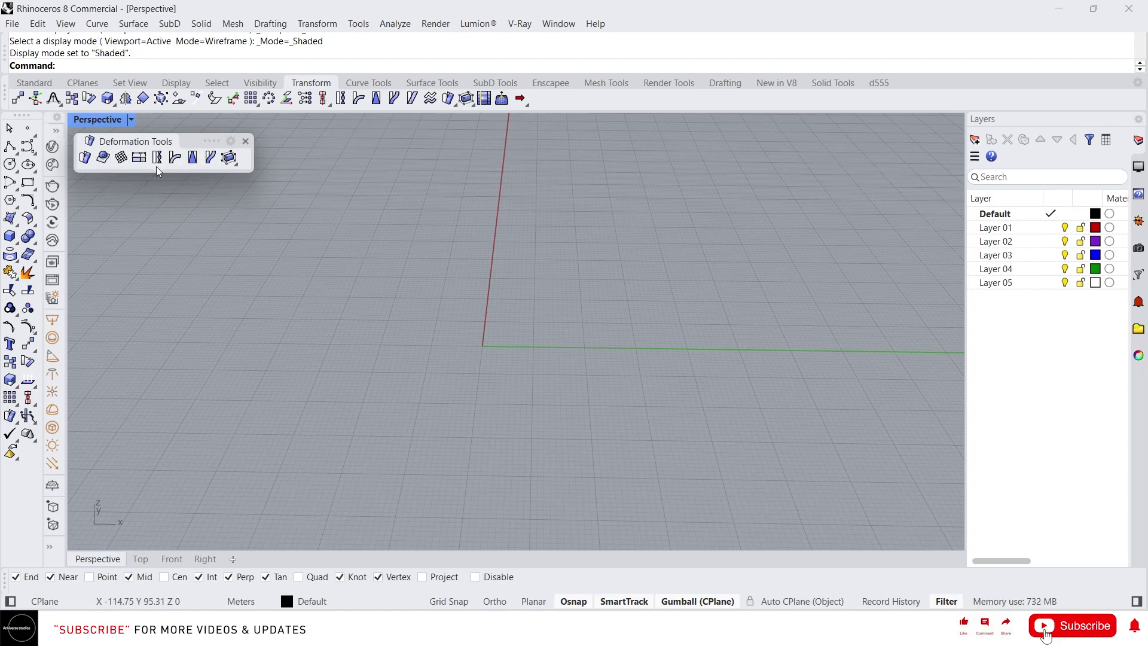
{"action": "left_click_drag", "start_coordinate": [156, 171], "coordinate": [152, 186]}
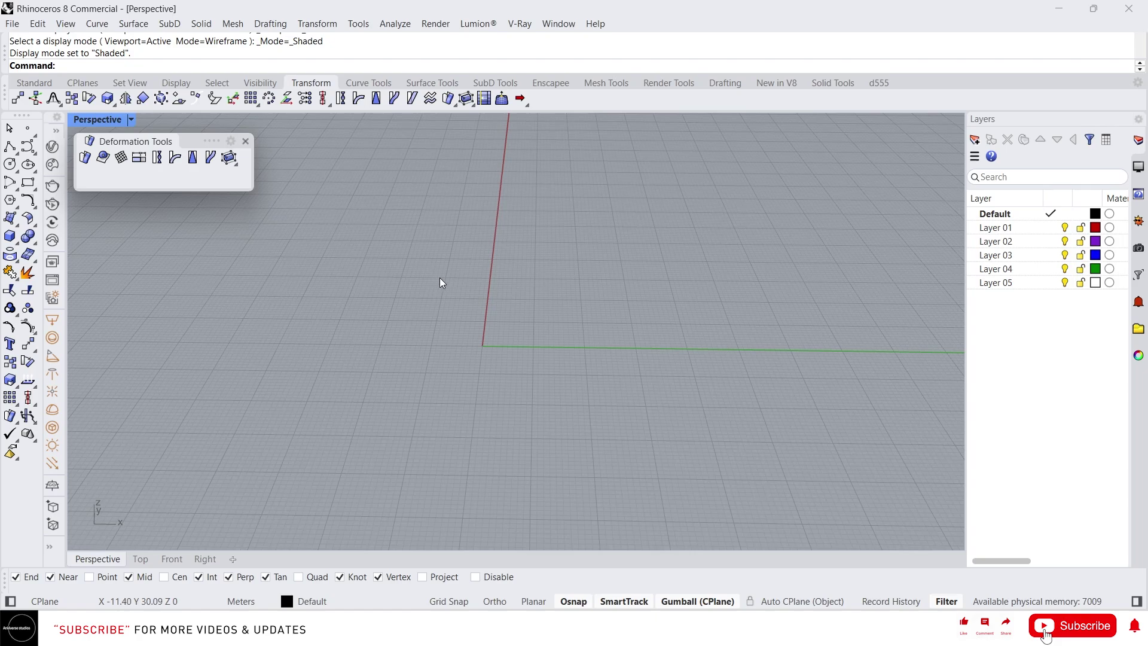
- Draw a five-sided inscribed polygon with a radius of about 16 m on the ground plane near the origin
{"action": "left_click", "coordinate": [10, 200]}
{"action": "left_click", "coordinate": [525, 285]}
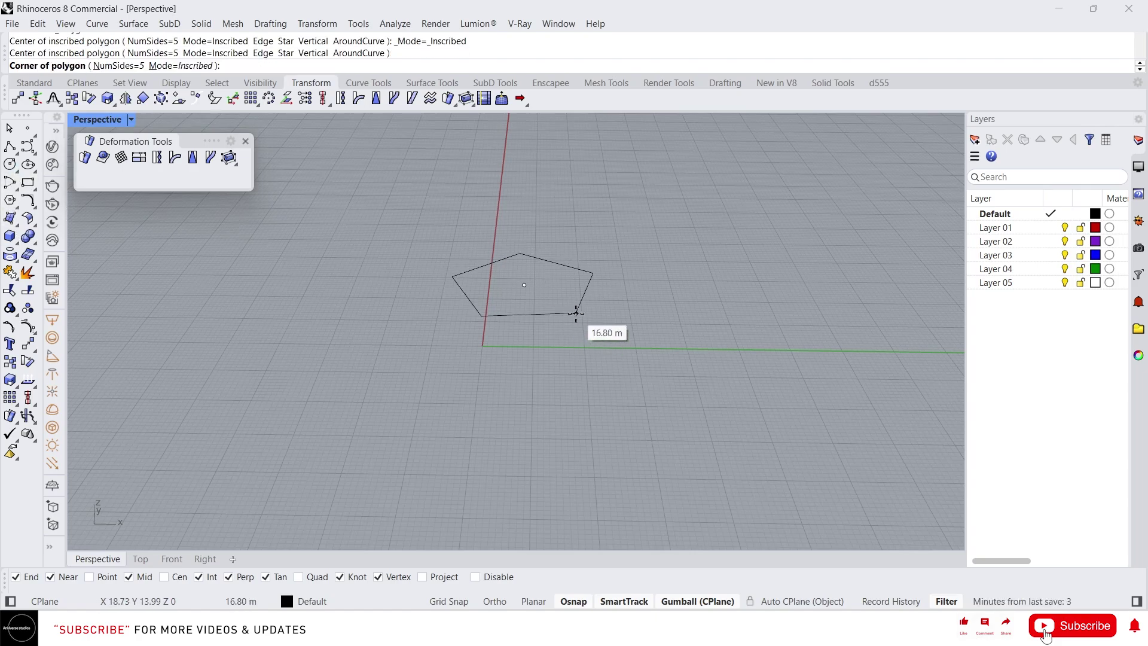
{"action": "double_click", "coordinate": [567, 313]}
- Fill the closed pentagon curve with a planar surface using PlanarSrf
{"action": "right_click_drag", "start_coordinate": [518, 257], "coordinate": [499, 338]}
{"action": "scroll", "coordinate": [451, 355], "scroll_direction": "down", "scroll_amount": 8}
{"action": "scroll", "coordinate": [497, 335], "scroll_direction": "up", "scroll_amount": 6}
{"action": "left_click_drag", "start_coordinate": [492, 326], "coordinate": [578, 333]}
{"action": "scroll", "coordinate": [580, 346], "scroll_direction": "up", "scroll_amount": 8}
{"action": "mouse_move", "coordinate": [541, 328]}
{"action": "right_mouse_down"}
{"action": "mouse_move", "coordinate": [548, 335]}
{"action": "mouse_move", "coordinate": [532, 313]}
{"action": "right_mouse_up"}
{"action": "scroll", "coordinate": [549, 335], "scroll_direction": "down", "scroll_amount": 7}
{"action": "scroll", "coordinate": [532, 314], "scroll_direction": "up", "scroll_amount": 4}
{"action": "type", "text": "pla"}
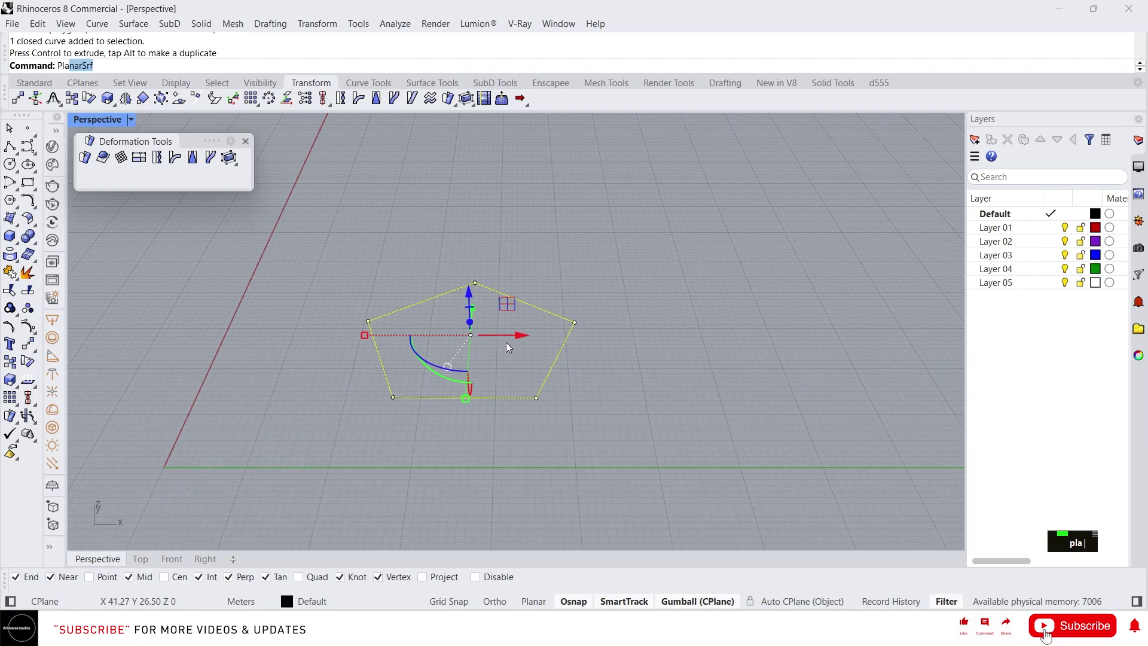
{"action": "key", "text": "Return"}
{"action": "left_click", "coordinate": [497, 403]}
- Extrude the pentagon surface vertically into a tall solid column with ExtrudeSrf
{"action": "scroll", "coordinate": [496, 403], "scroll_direction": "down", "scroll_amount": 6}
{"action": "right_click_drag", "start_coordinate": [497, 403], "coordinate": [483, 343]}
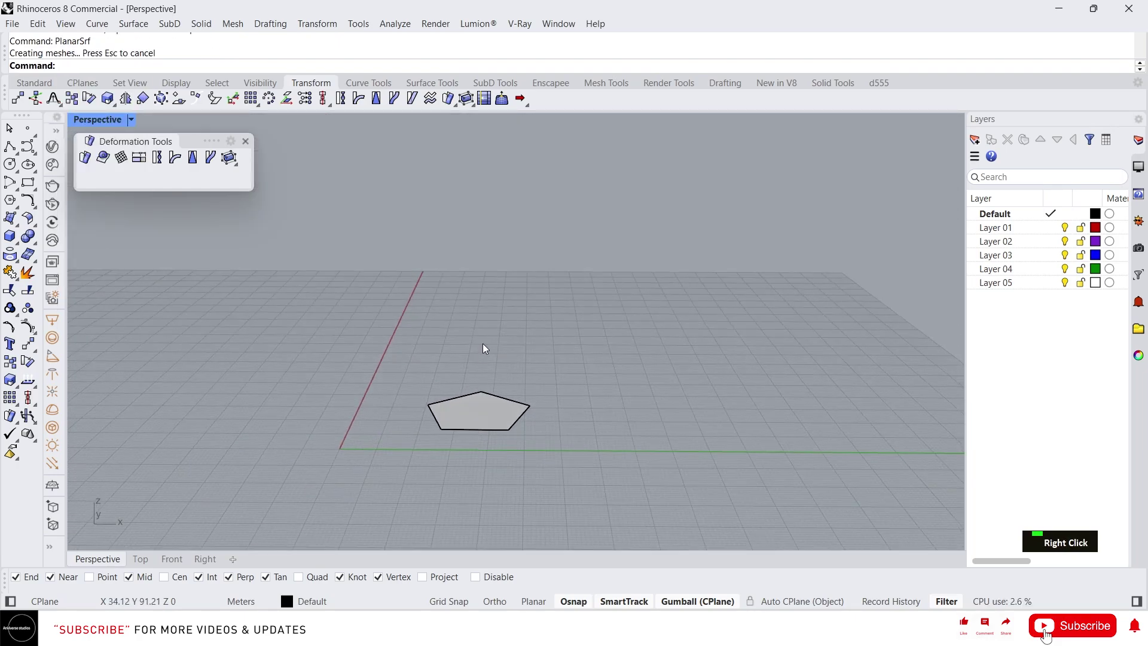
{"action": "scroll", "coordinate": [481, 347], "scroll_direction": "up", "scroll_amount": 4}
{"action": "right_click_drag", "start_coordinate": [476, 393], "coordinate": [496, 376]}
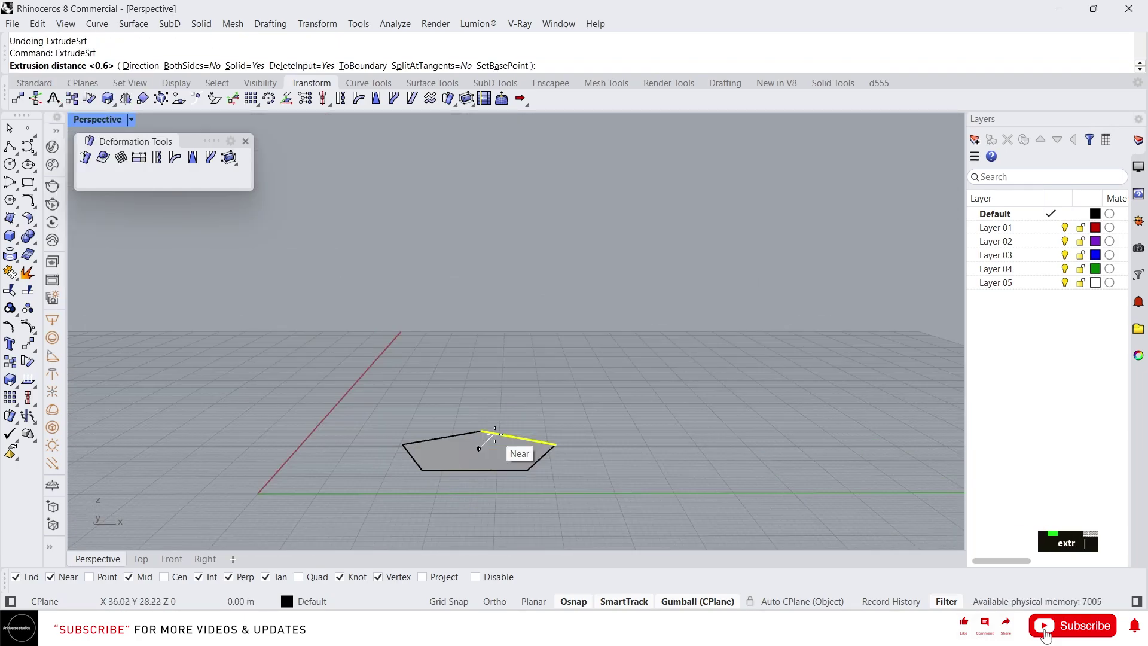
{"action": "scroll", "coordinate": [565, 129], "scroll_direction": "down", "scroll_amount": 3}
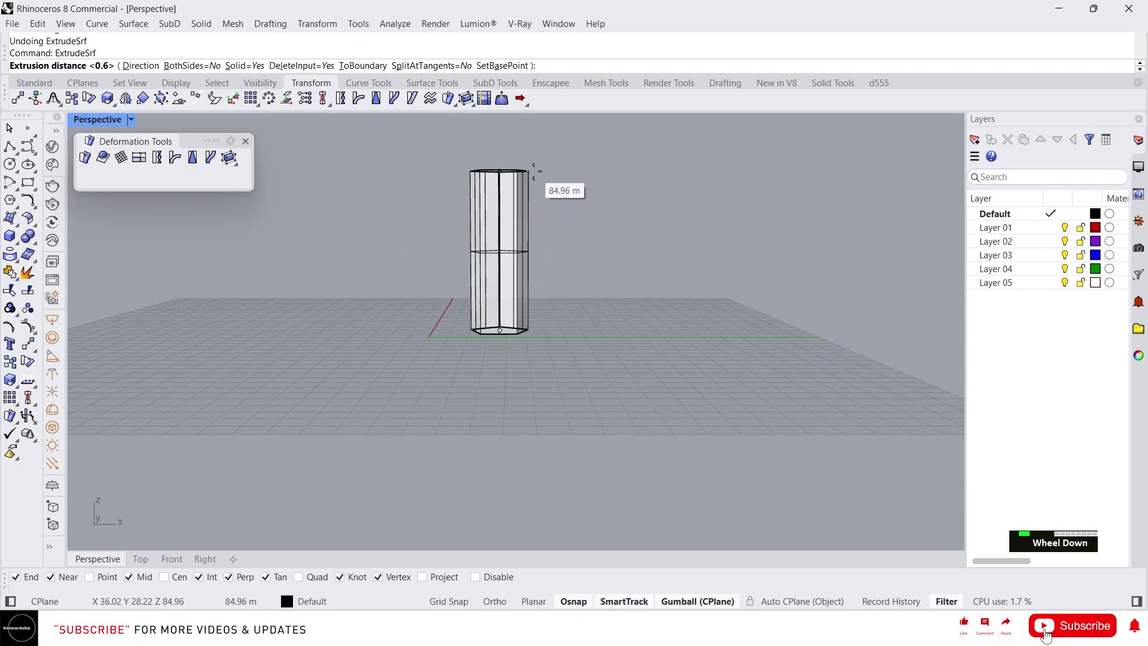
{"action": "scroll", "coordinate": [517, 179], "scroll_direction": "down", "scroll_amount": 2}
{"action": "left_click", "coordinate": [511, 167]}
{"action": "scroll", "coordinate": [511, 240], "scroll_direction": "up", "scroll_amount": 3}
{"action": "scroll", "coordinate": [489, 425], "scroll_direction": "down", "scroll_amount": 3}
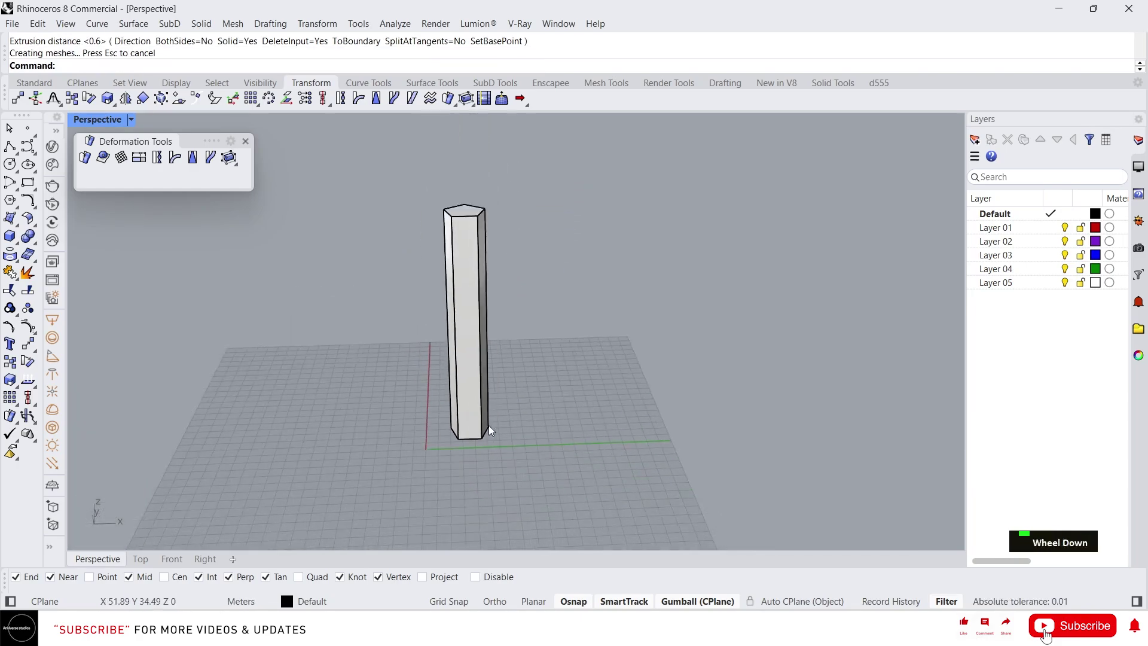
{"action": "right_click_drag", "start_coordinate": [489, 425], "coordinate": [473, 406]}
{"action": "scroll", "coordinate": [482, 375], "scroll_direction": "up", "scroll_amount": 3}
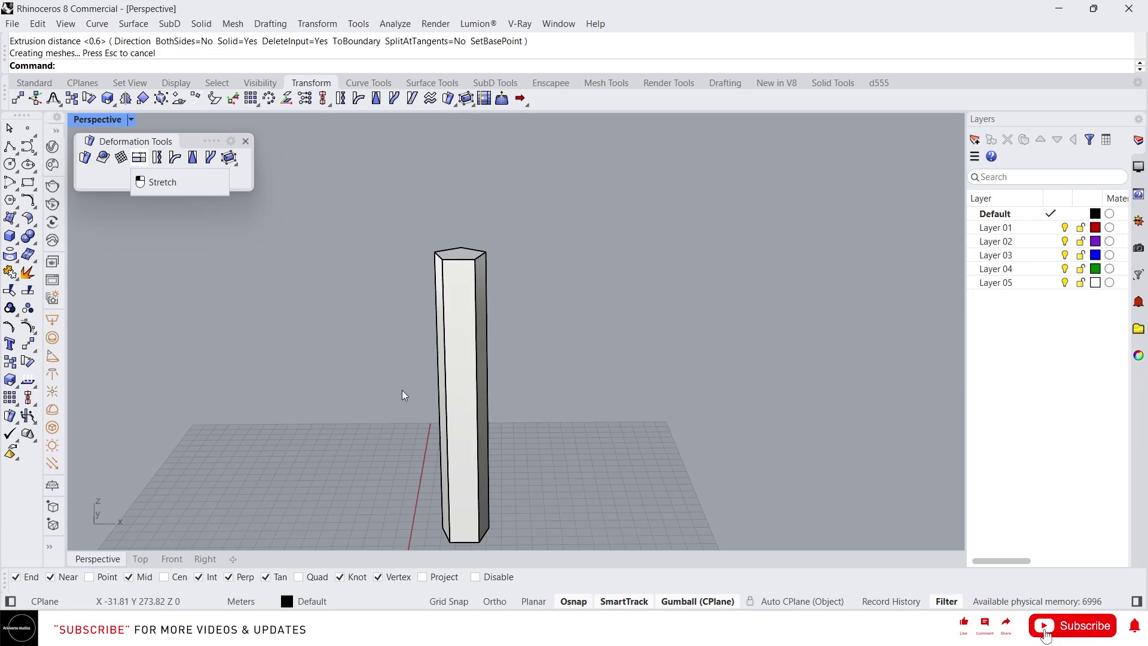
- Stretch the column along a vertical axis from base to top, shortening it by a factor of about 0.81
{"action": "left_click", "coordinate": [139, 157]}
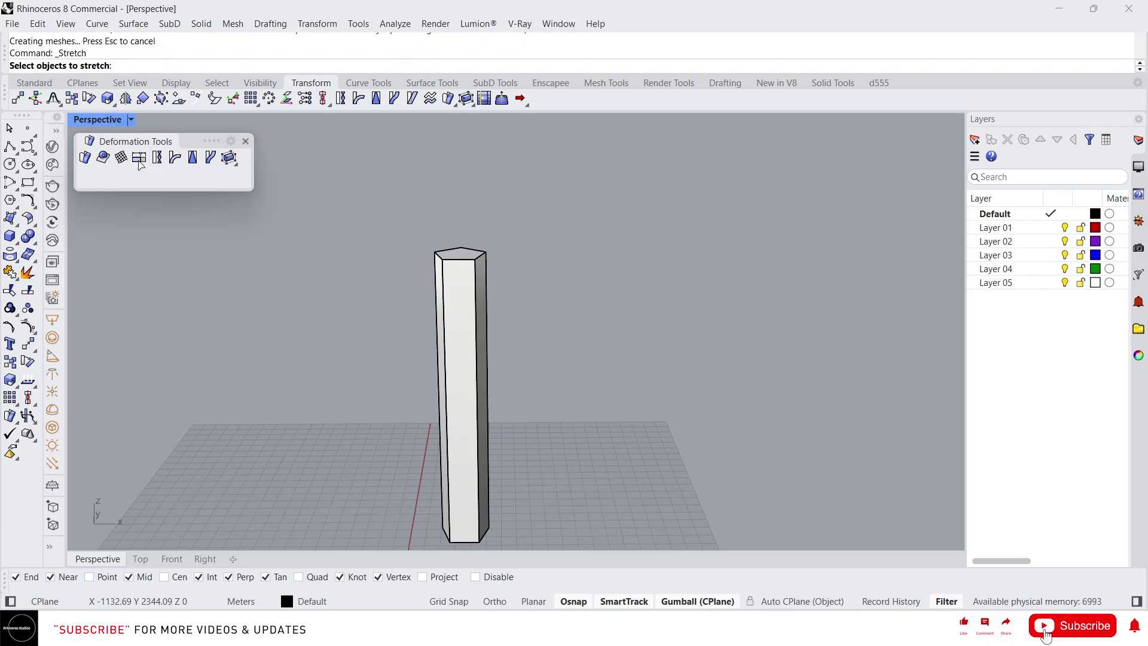
{"action": "left_click", "coordinate": [462, 273]}
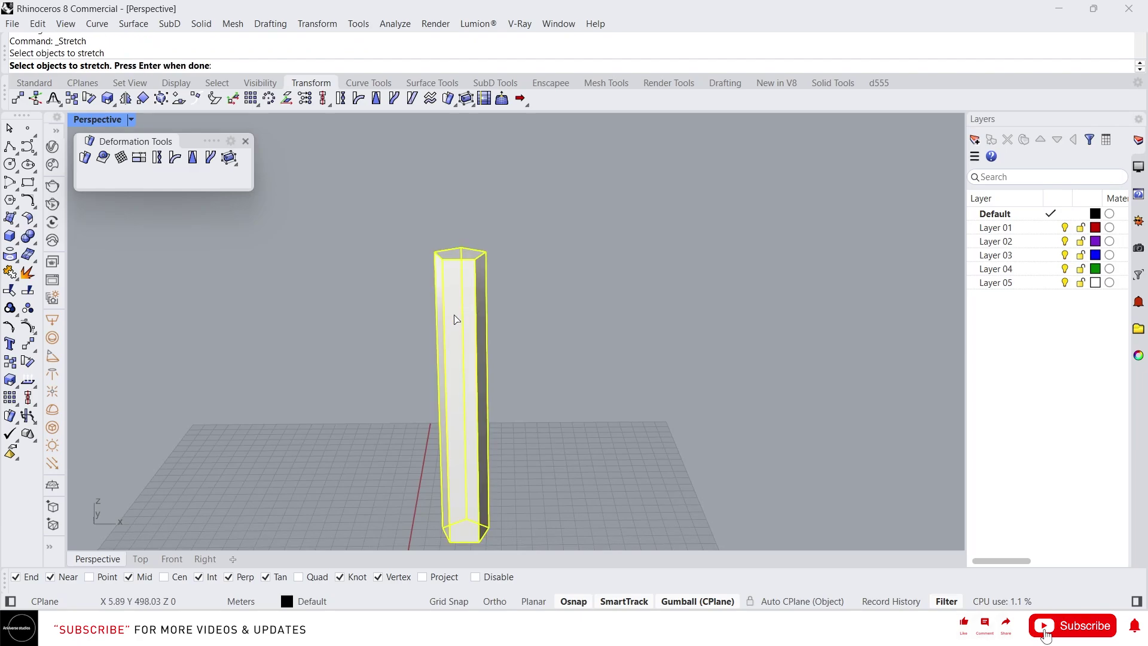
{"action": "key", "text": "space"}
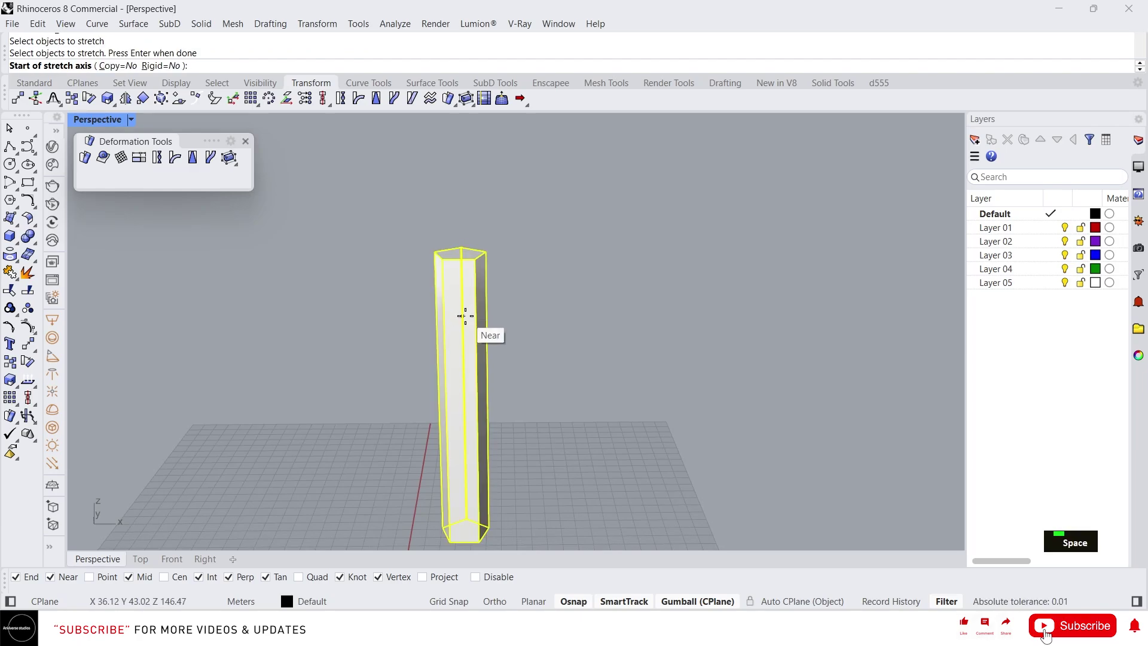
{"action": "left_click", "coordinate": [486, 516]}
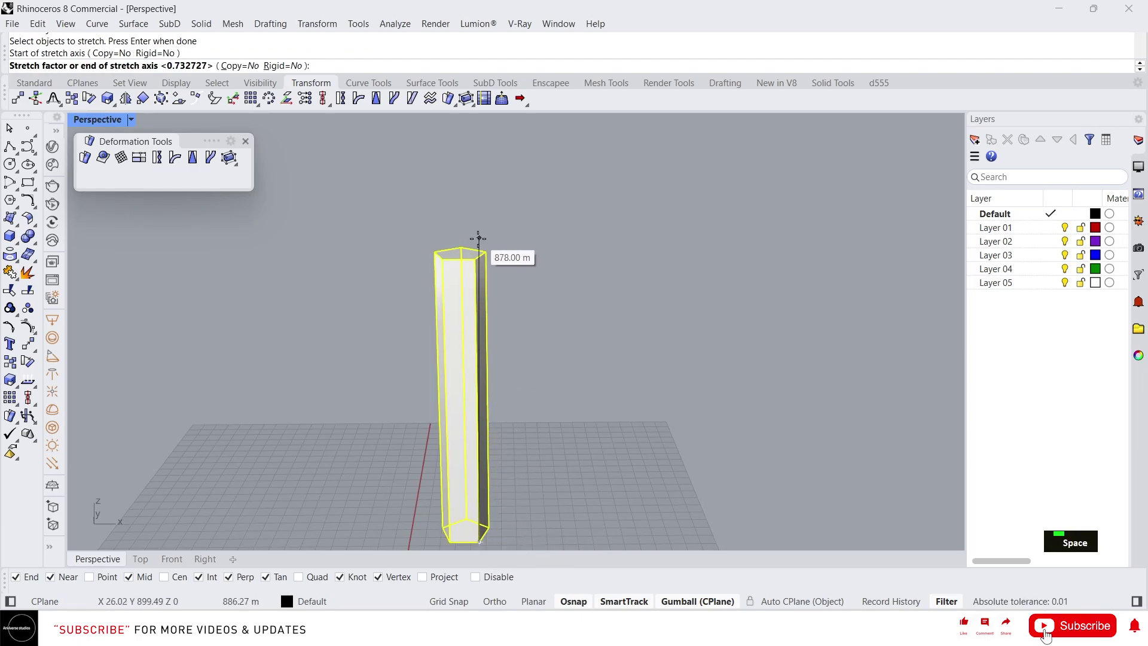
{"action": "left_click", "coordinate": [476, 256]}
{"action": "scroll", "coordinate": [476, 242], "scroll_direction": "down", "scroll_amount": 3}
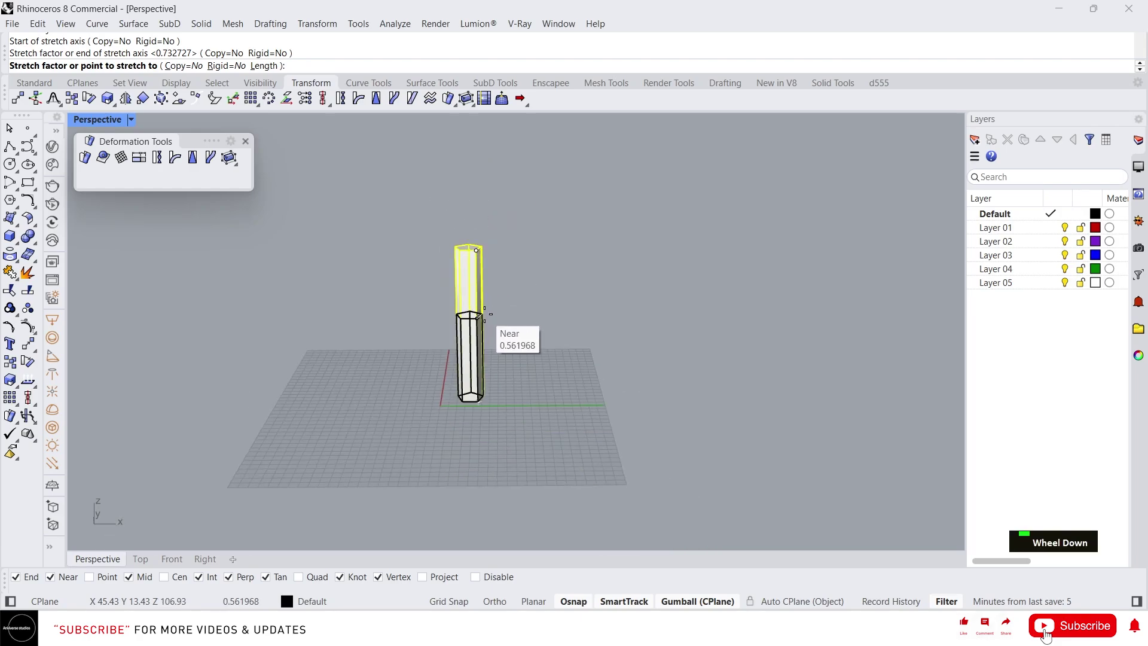
{"action": "scroll", "coordinate": [481, 319], "scroll_direction": "up", "scroll_amount": 3}
{"action": "scroll", "coordinate": [487, 358], "scroll_direction": "down", "scroll_amount": 3}
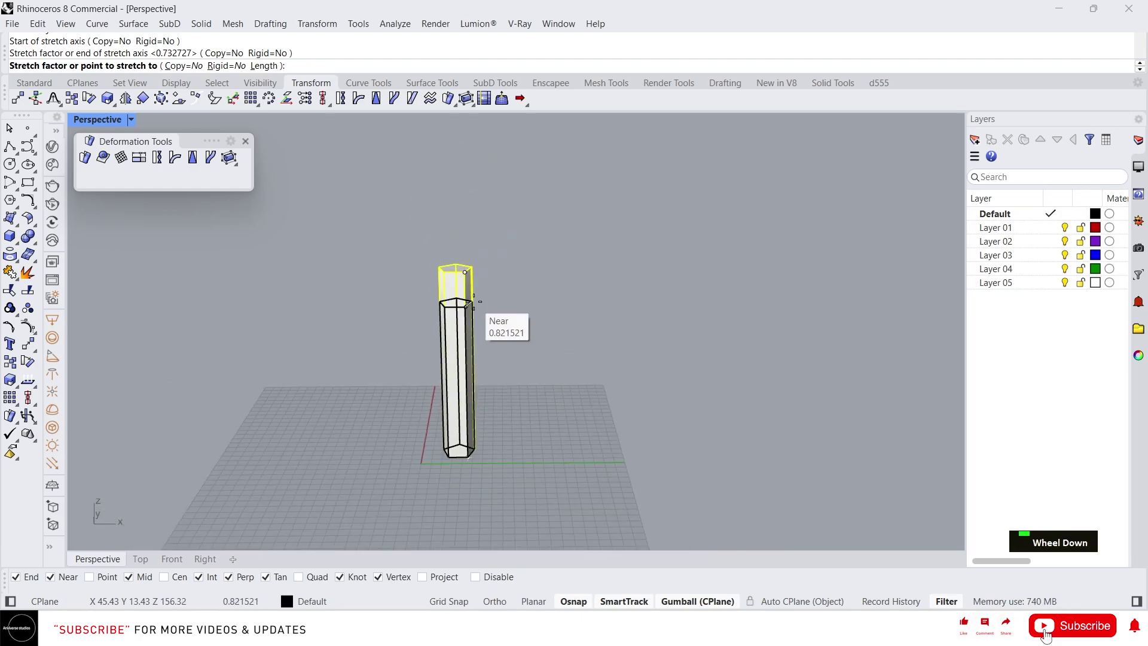
{"action": "scroll", "coordinate": [466, 309], "scroll_direction": "up", "scroll_amount": 2}
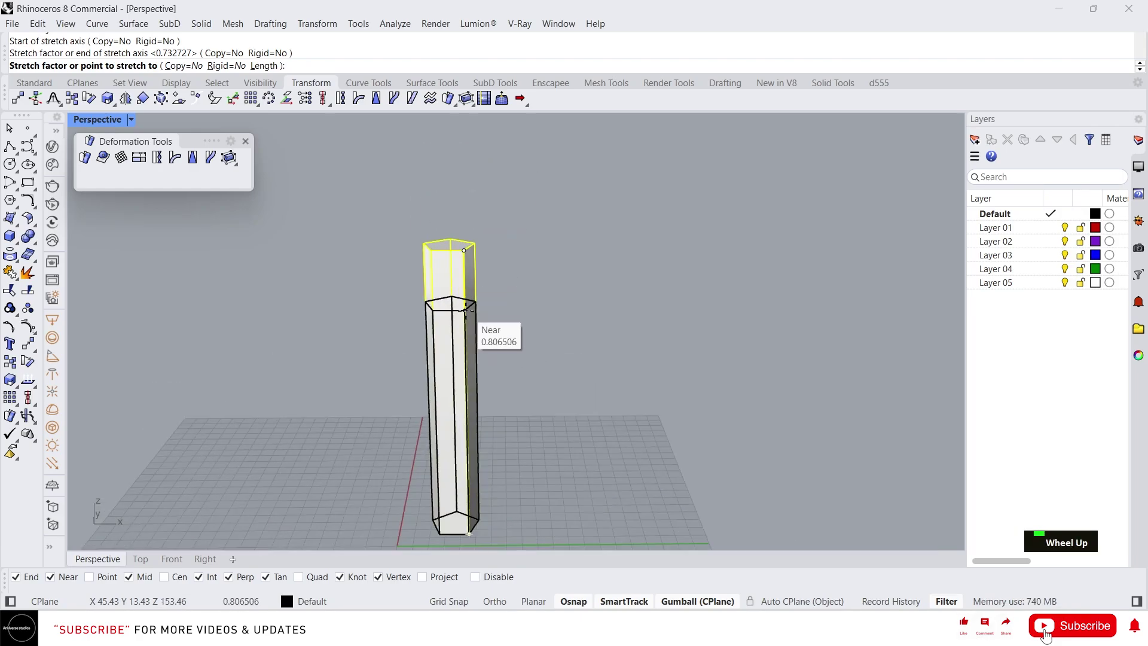
{"action": "left_click", "coordinate": [466, 309]}
{"action": "scroll", "coordinate": [447, 285], "scroll_direction": "down", "scroll_amount": 2}
{"action": "scroll", "coordinate": [458, 327], "scroll_direction": "up", "scroll_amount": 1}
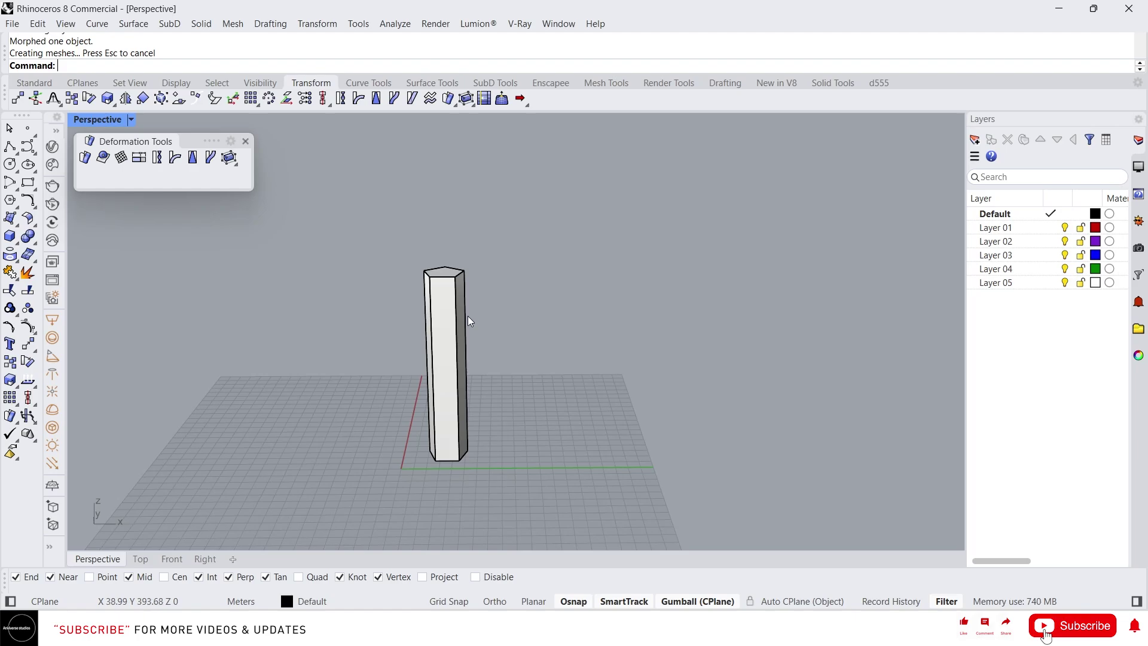
- Place an area centroid point on the pentagon curve at the column's base
{"action": "scroll", "coordinate": [309, 297], "scroll_direction": "up", "scroll_amount": 1}
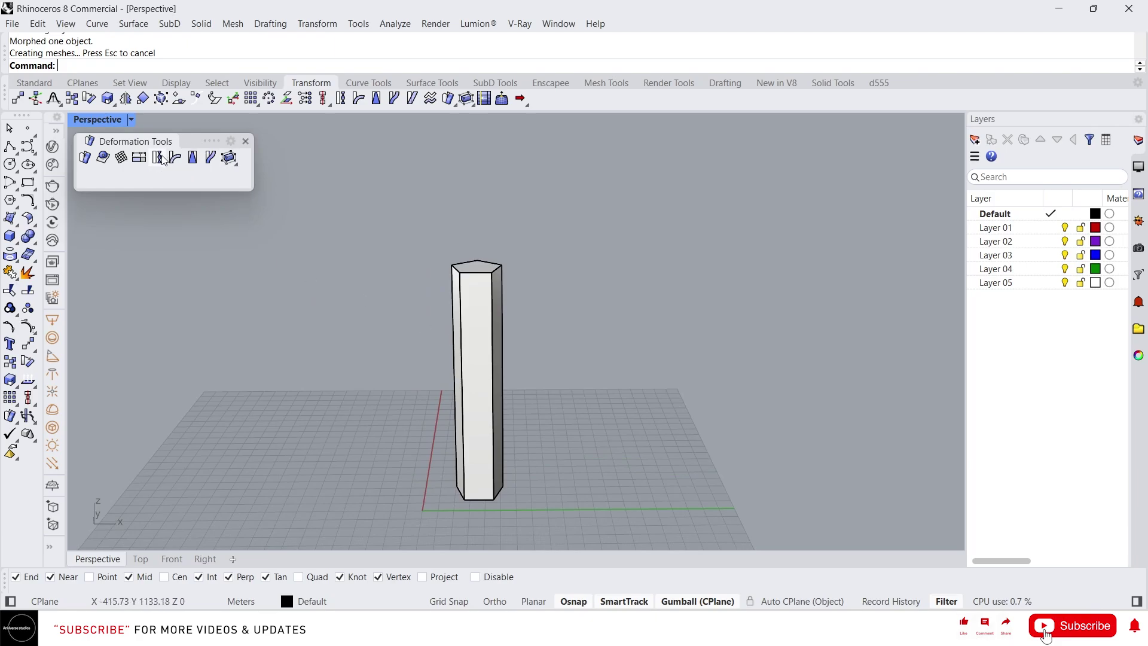
{"action": "scroll", "coordinate": [472, 394], "scroll_direction": "down", "scroll_amount": 2}
{"action": "scroll", "coordinate": [479, 407], "scroll_direction": "up", "scroll_amount": 1}
{"action": "right_click_drag", "start_coordinate": [479, 407], "coordinate": [404, 325]}
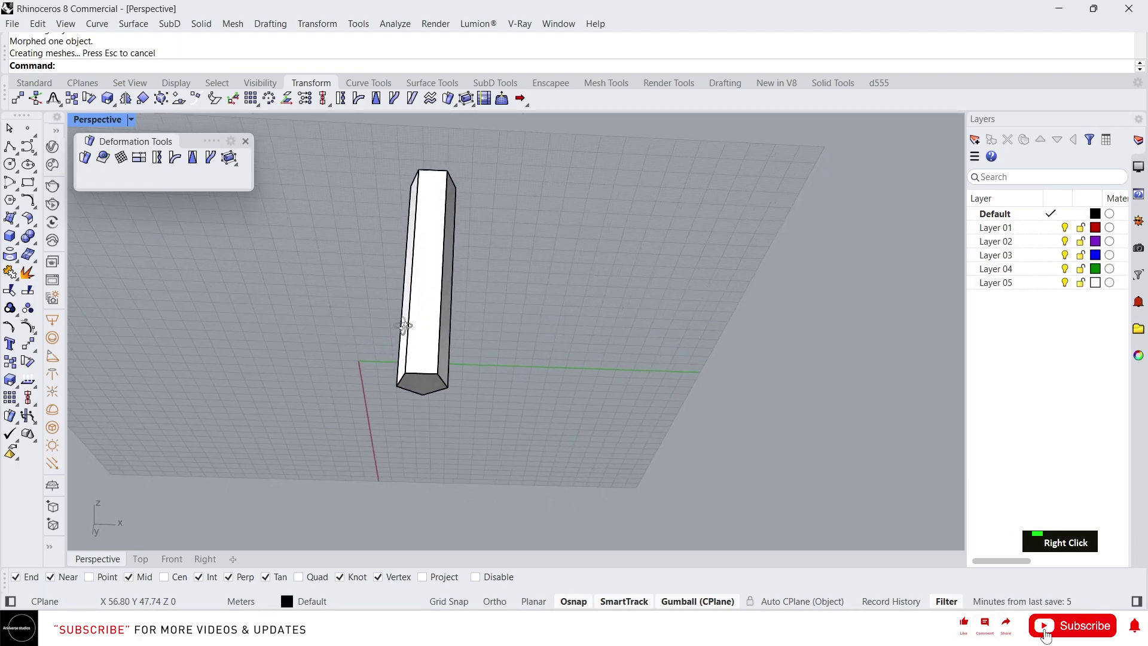
{"action": "scroll", "coordinate": [404, 390], "scroll_direction": "up", "scroll_amount": 8}
{"action": "left_click_drag", "start_coordinate": [338, 337], "coordinate": [607, 500]}
{"action": "mouse_move", "coordinate": [508, 401]}
{"action": "right_mouse_down"}
{"action": "mouse_move", "coordinate": [507, 436]}
{"action": "mouse_move", "coordinate": [504, 396]}
{"action": "right_mouse_up"}
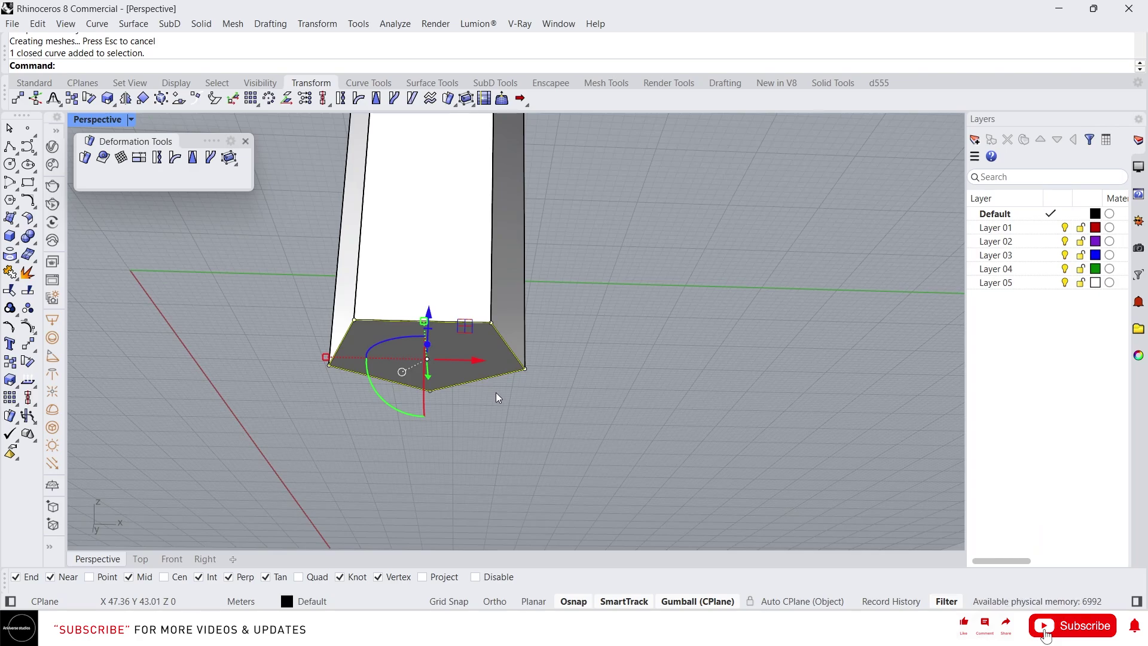
{"action": "type", "text": "are"}
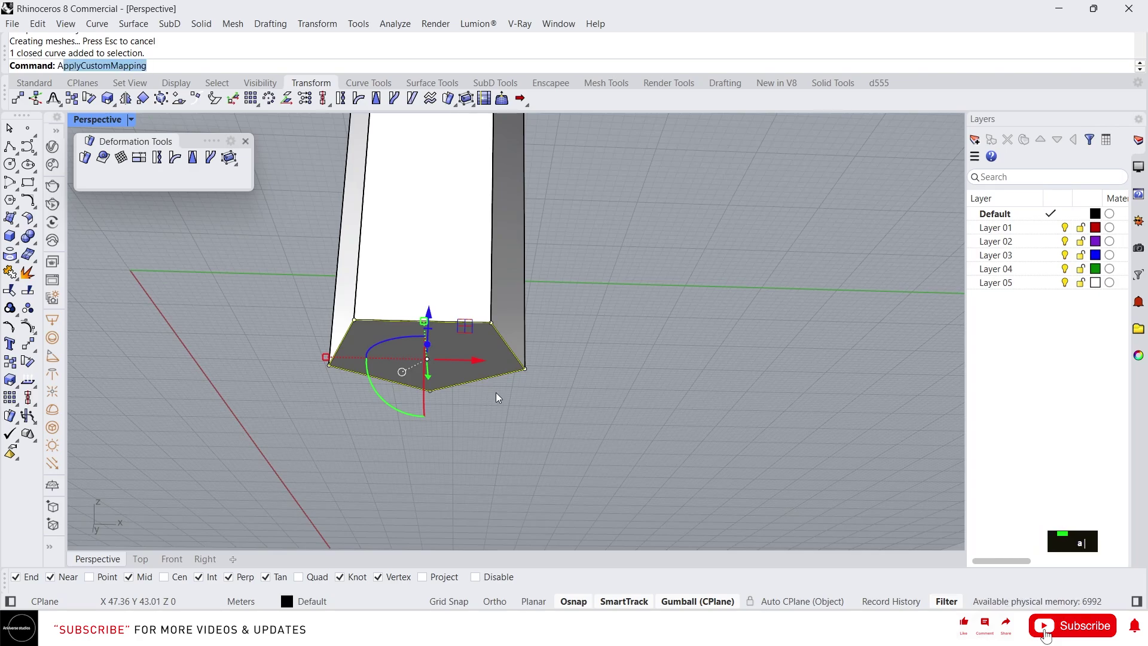
{"action": "left_click", "coordinate": [85, 91]}
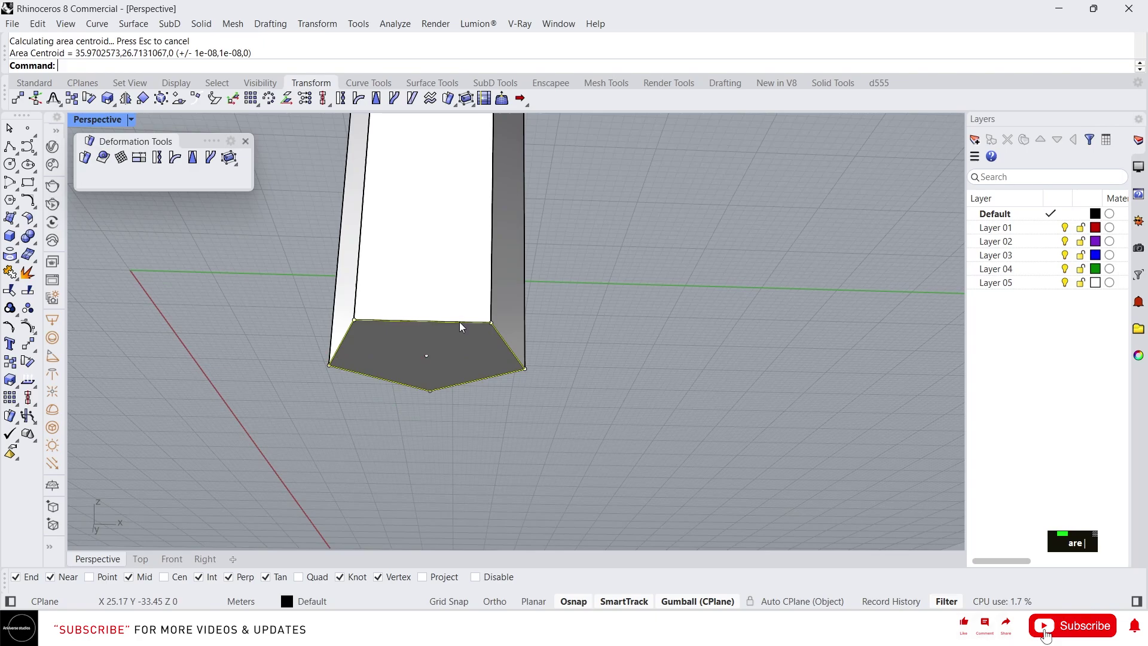
- Copy the base centroid point up to the column's top face, using matching base and top corners as reference points
{"action": "scroll", "coordinate": [639, 422], "scroll_direction": "up", "scroll_amount": 2}
{"action": "right_click_drag", "start_coordinate": [492, 413], "coordinate": [339, 288]}
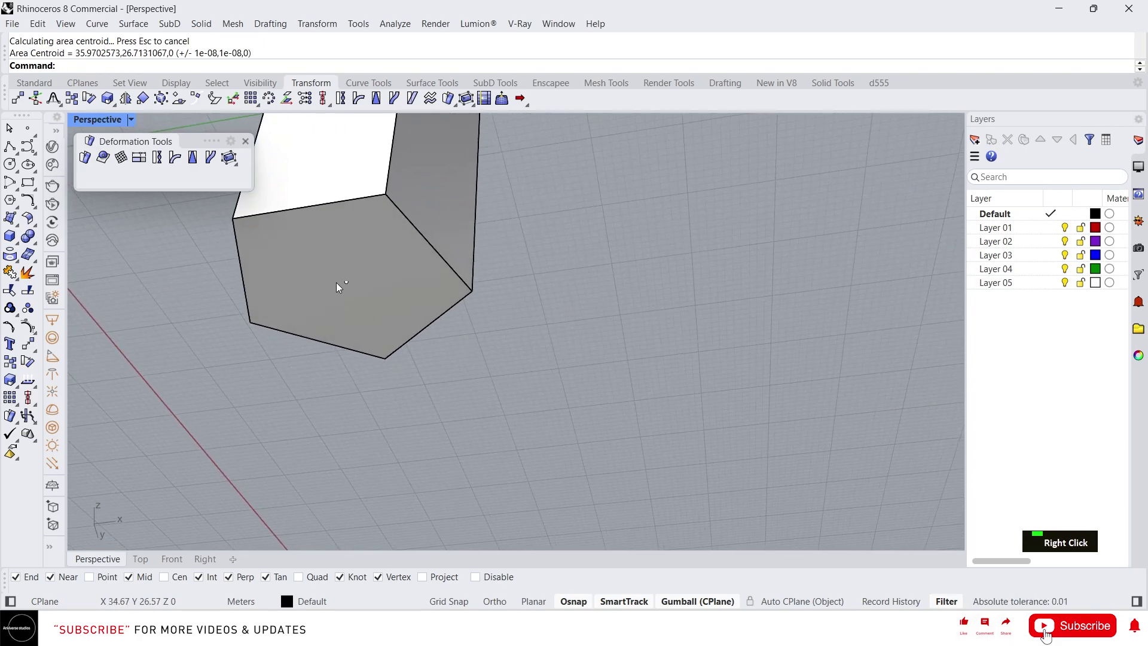
{"action": "left_click", "coordinate": [345, 283]}
{"action": "type", "text": "c"}
{"action": "key", "text": "Return"}
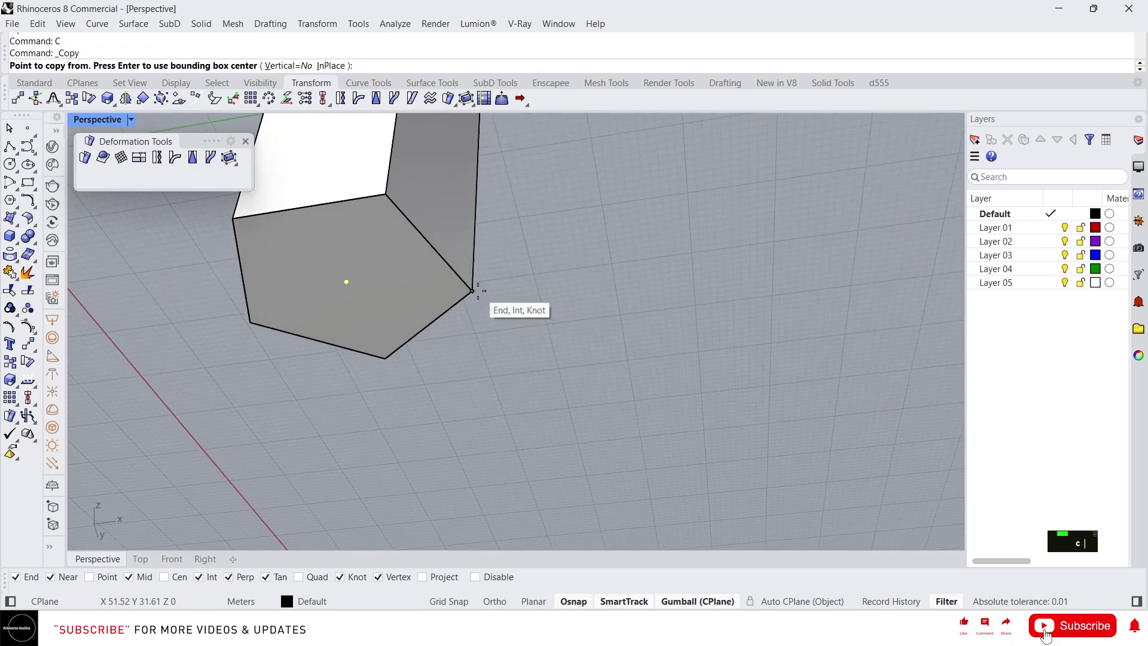
{"action": "scroll", "coordinate": [422, 336], "scroll_direction": "down", "scroll_amount": 3}
{"action": "left_click", "coordinate": [413, 284]}
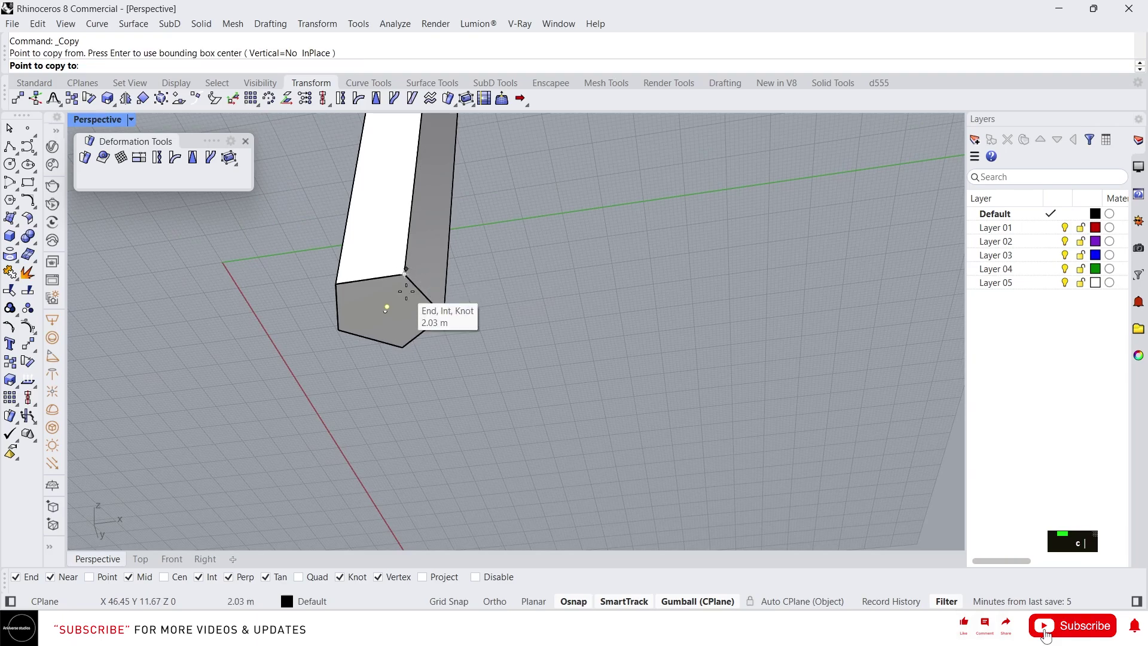
{"action": "scroll", "coordinate": [436, 290], "scroll_direction": "down", "scroll_amount": 3}
{"action": "scroll", "coordinate": [419, 256], "scroll_direction": "up", "scroll_amount": 2}
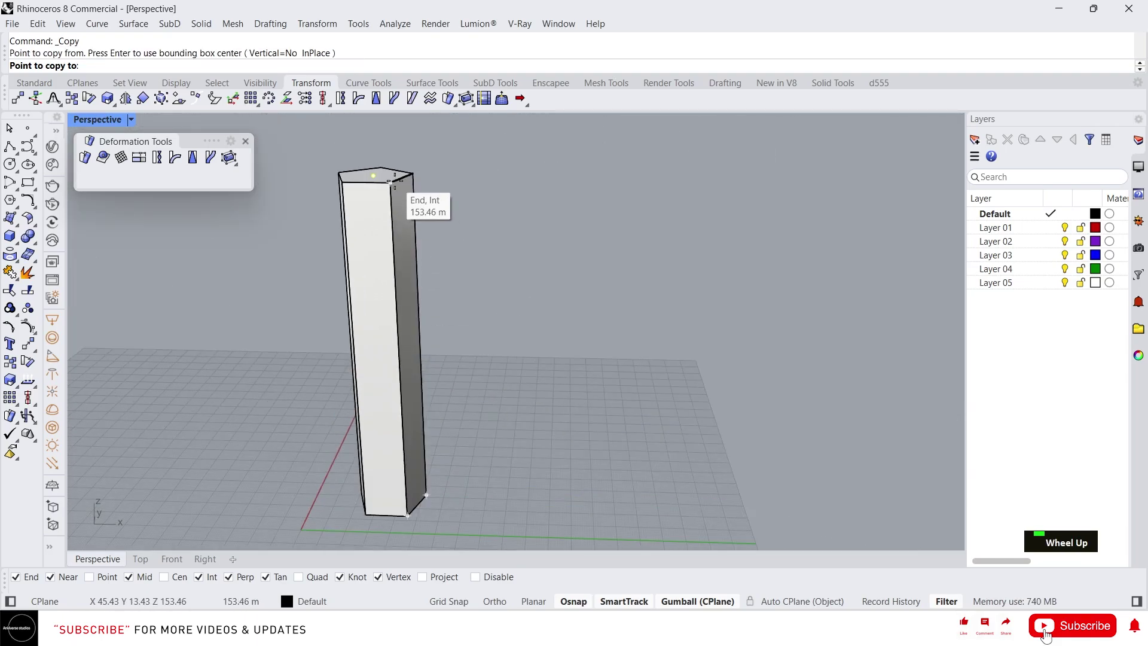
{"action": "left_click", "coordinate": [394, 180]}
{"action": "key", "text": "Escape"}
{"action": "key", "text": "Escape"}
{"action": "key", "text": "Escape"}
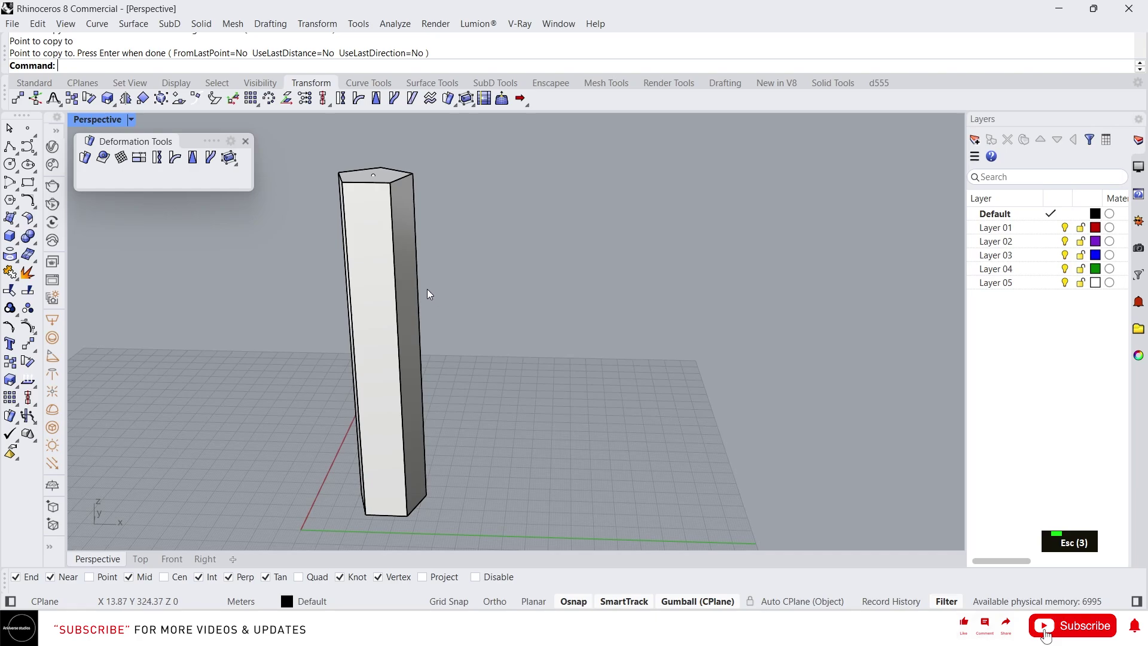
- Start a Twist on the pentagonal column, enable the Point object snap, and start the twist axis at the base centroid point
{"action": "left_click", "coordinate": [158, 158]}
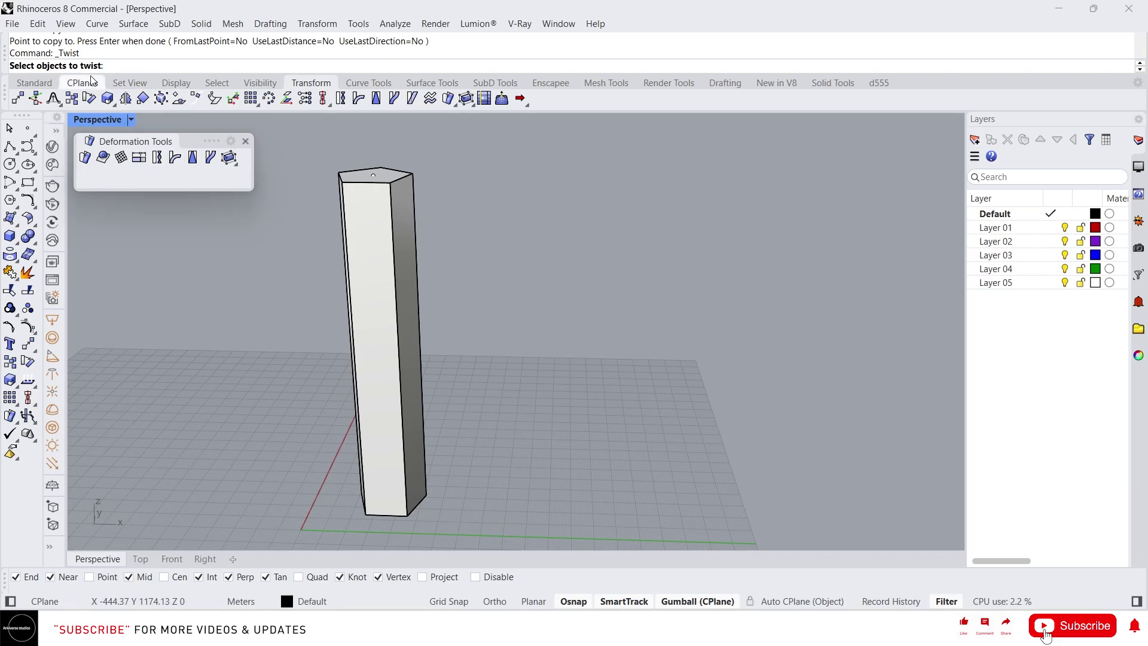
{"action": "left_click", "coordinate": [388, 270]}
{"action": "right_click", "coordinate": [388, 270]}
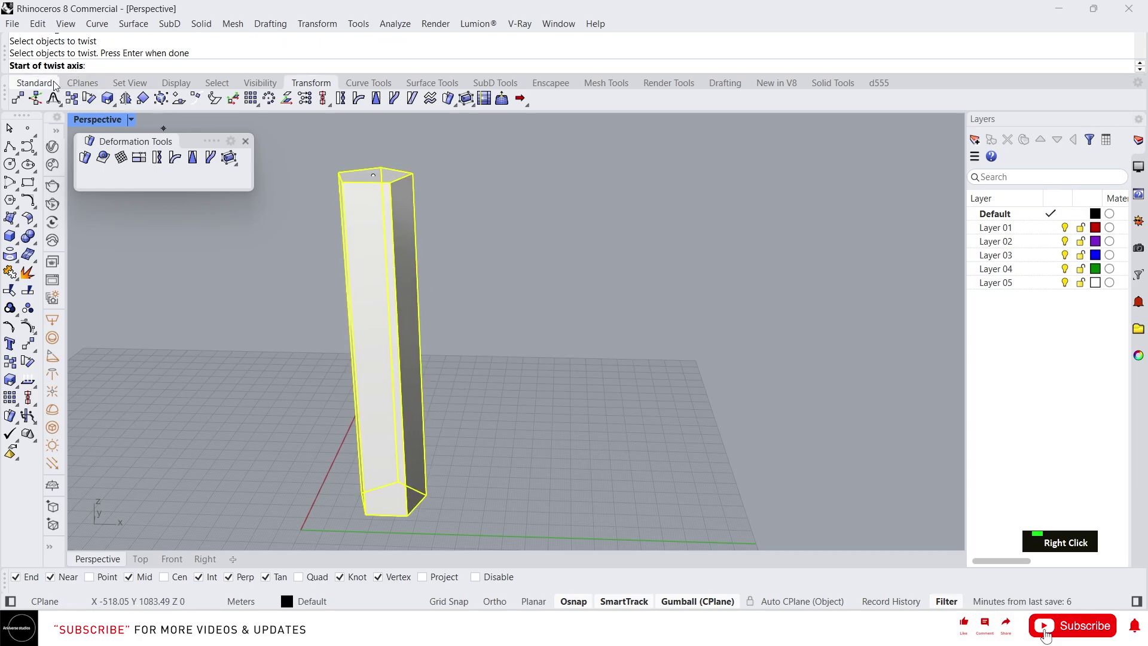
{"action": "scroll", "coordinate": [389, 382], "scroll_direction": "up", "scroll_amount": 6}
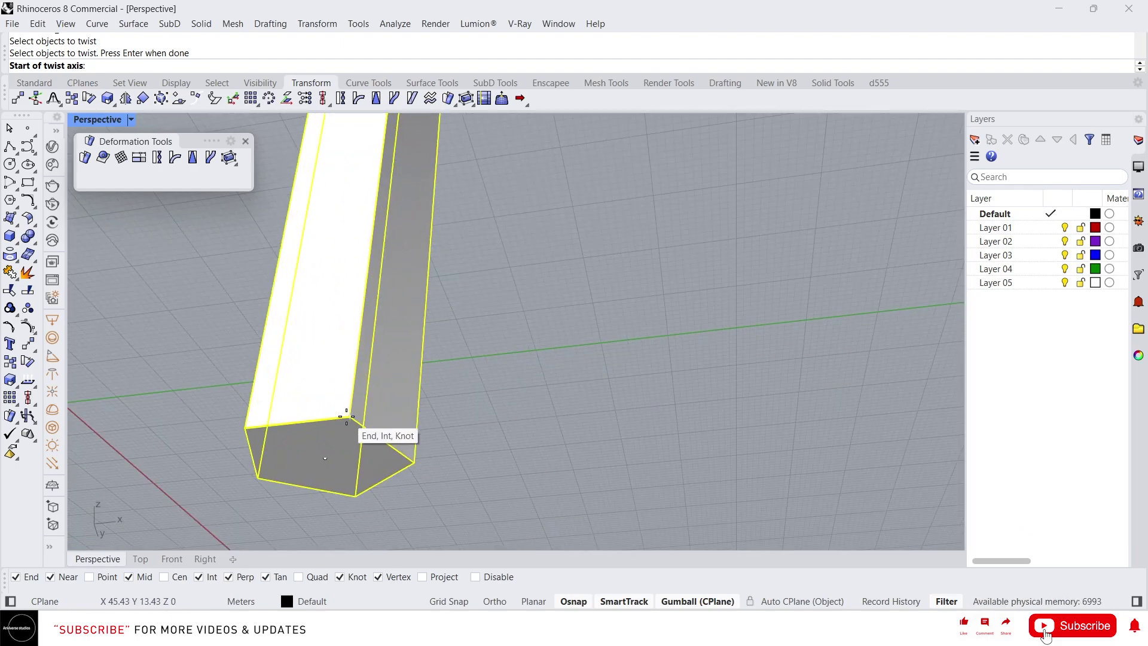
{"action": "left_click", "coordinate": [101, 577]}
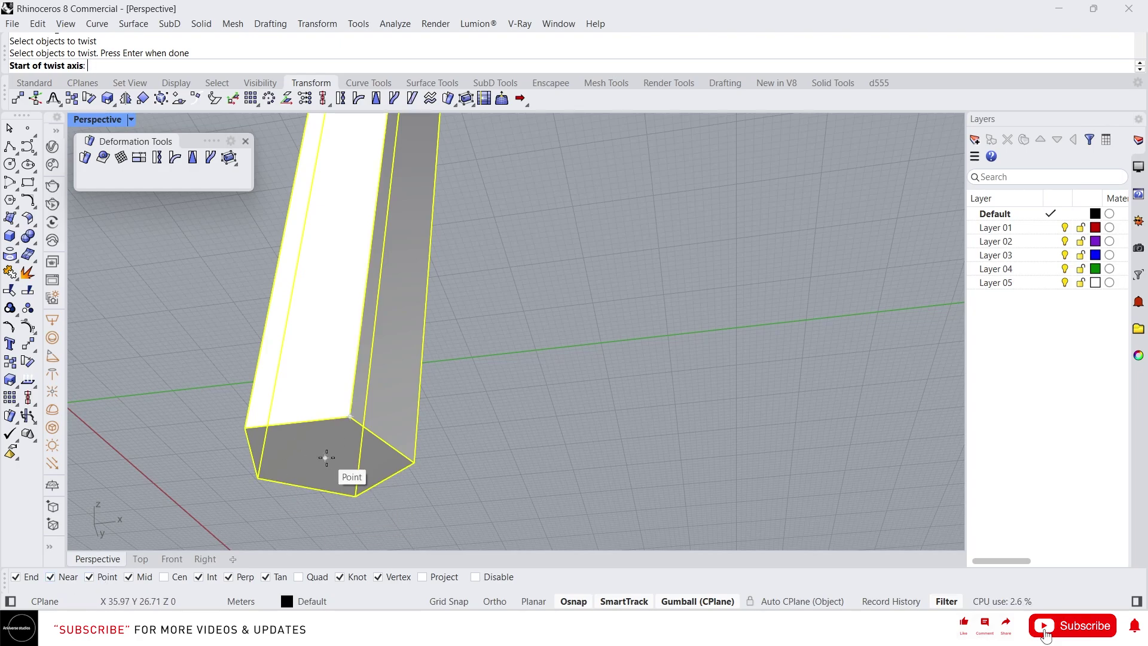
{"action": "left_click", "coordinate": [327, 457]}
- End the twist axis at the centroid point on the column's top face
{"action": "scroll", "coordinate": [347, 474], "scroll_direction": "down", "scroll_amount": 3}
{"action": "right_click_drag", "start_coordinate": [346, 474], "coordinate": [351, 402]}
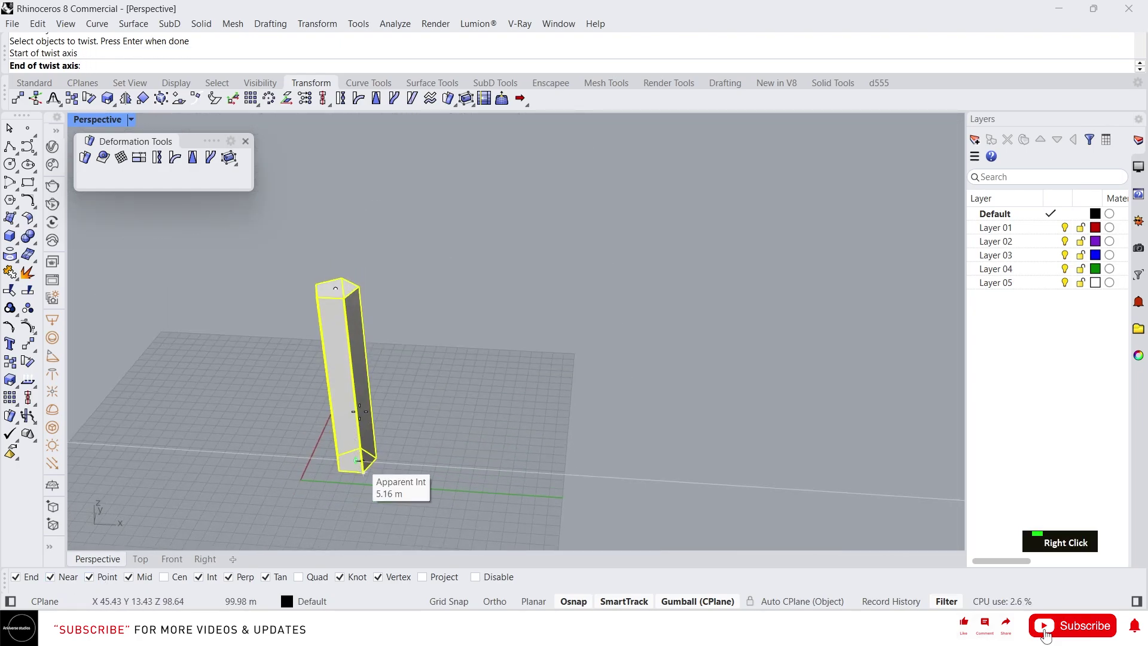
{"action": "scroll", "coordinate": [338, 286], "scroll_direction": "up", "scroll_amount": 3}
{"action": "scroll", "coordinate": [339, 286], "scroll_direction": "up", "scroll_amount": 1}
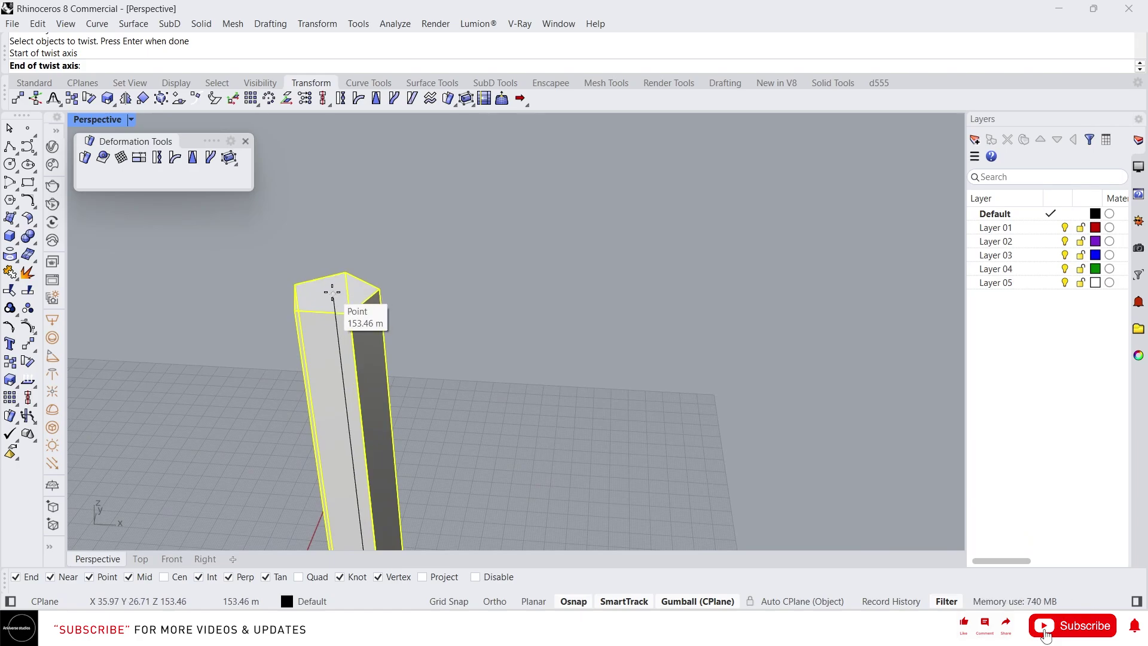
{"action": "left_click", "coordinate": [332, 292]}
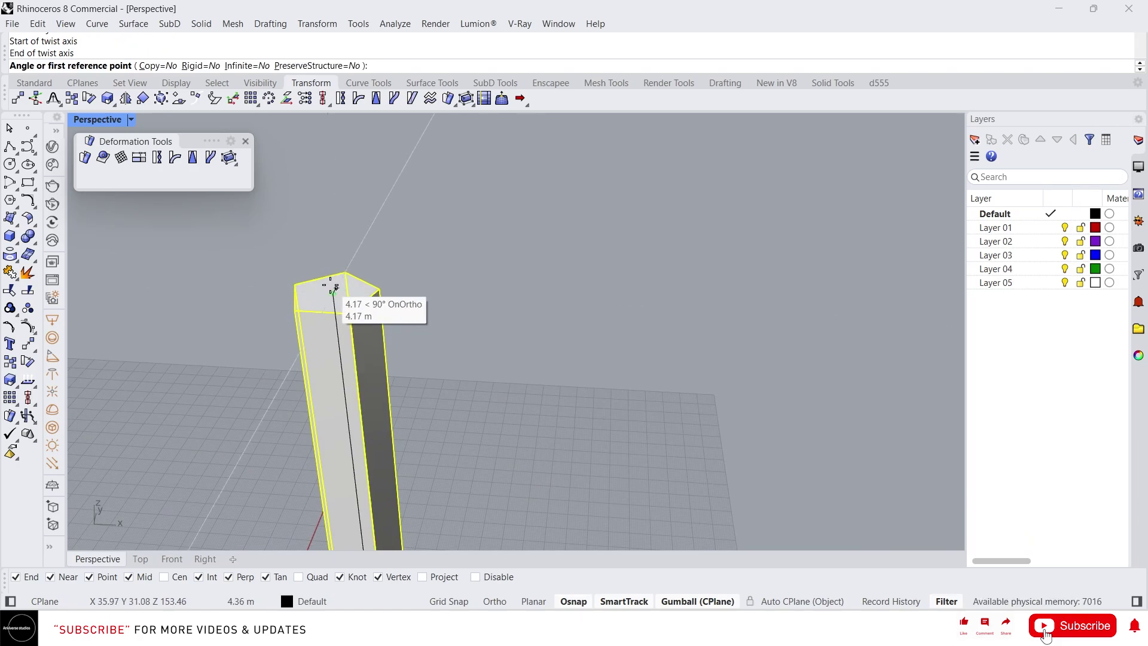
- Twist the column about its axis, using a first reference point on the top face's edge and a second one outside the column
{"action": "right_click_drag", "start_coordinate": [329, 287], "coordinate": [474, 340]}
{"action": "scroll", "coordinate": [487, 375], "scroll_direction": "up", "scroll_amount": 1}
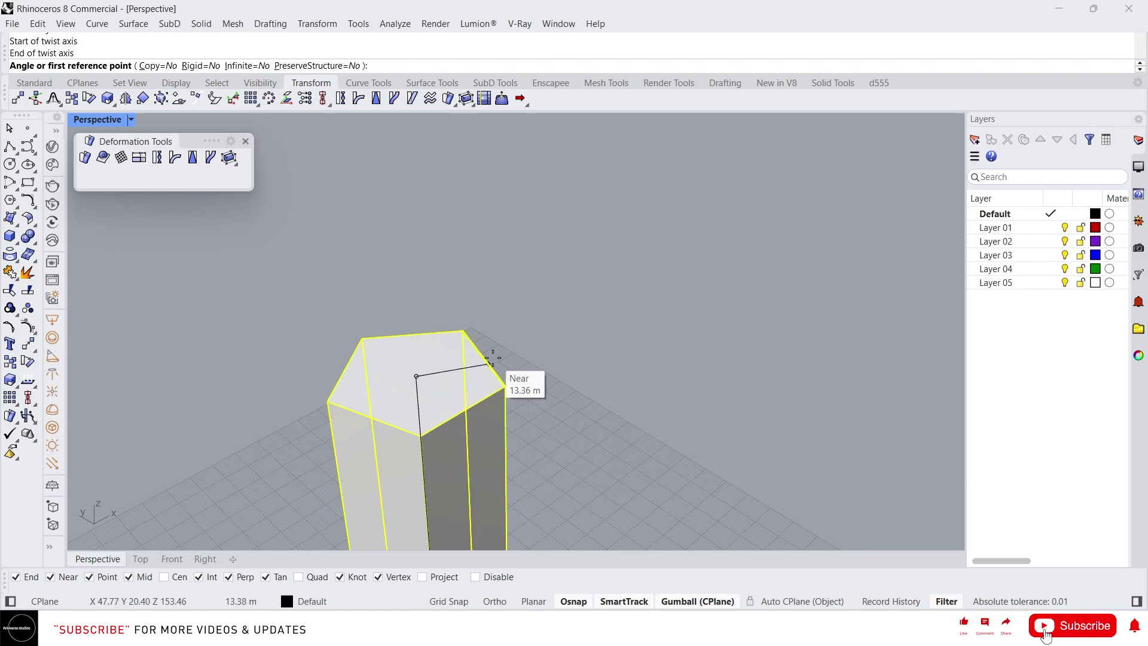
{"action": "left_click", "coordinate": [490, 359]}
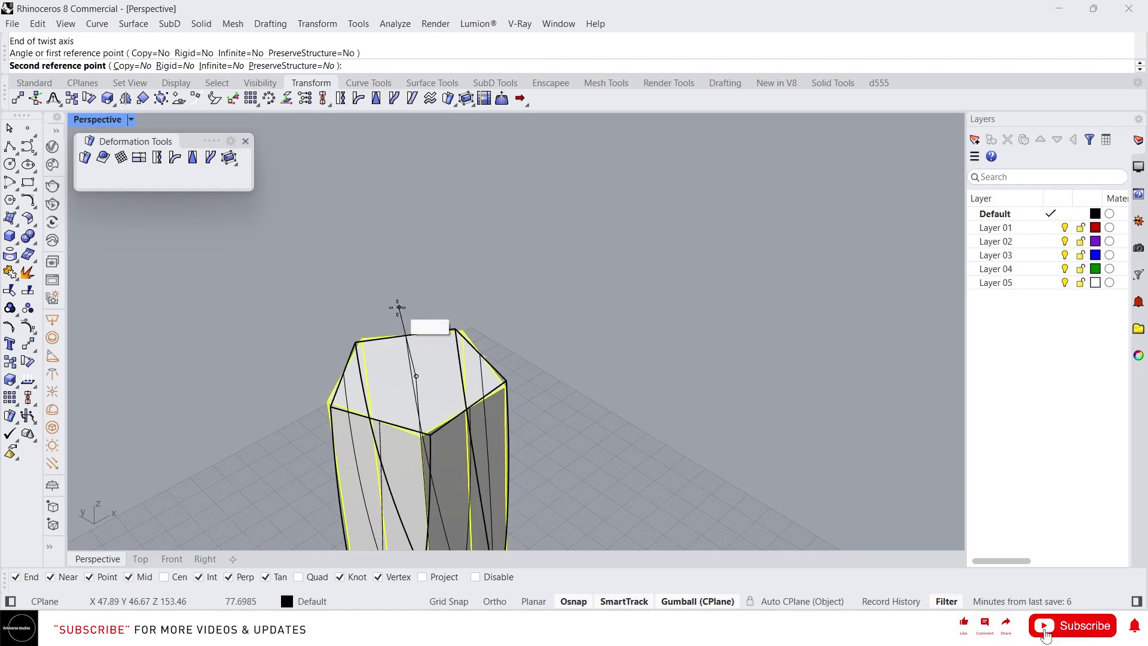
{"action": "scroll", "coordinate": [301, 274], "scroll_direction": "down", "scroll_amount": 4}
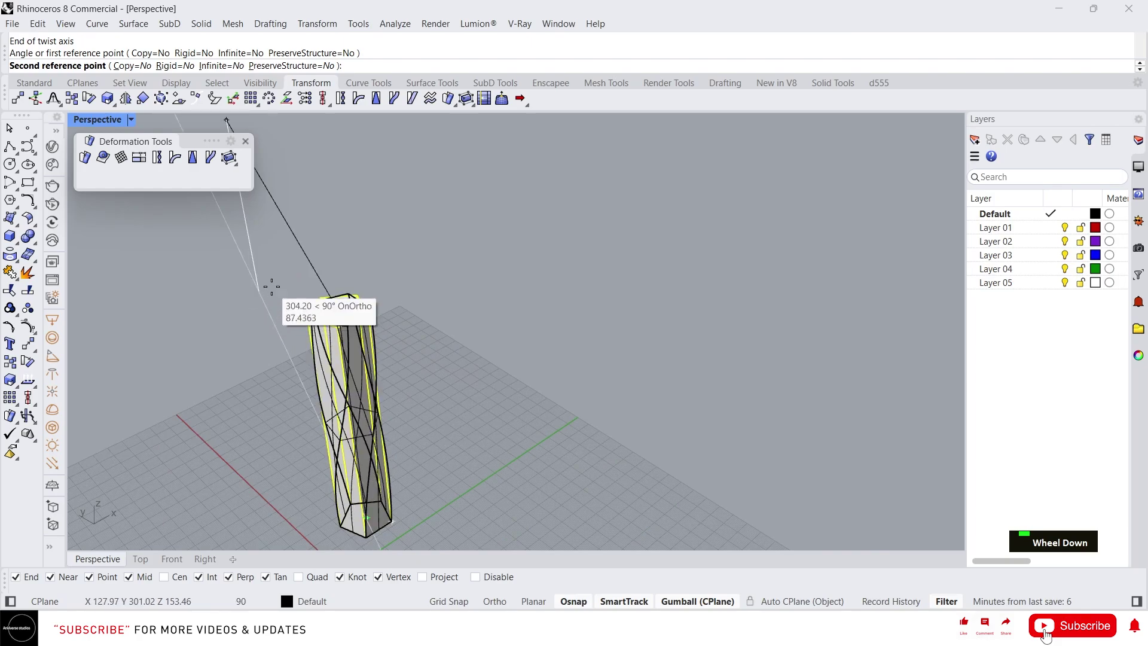
{"action": "left_click", "coordinate": [248, 341]}
{"action": "right_click", "coordinate": [428, 396]}
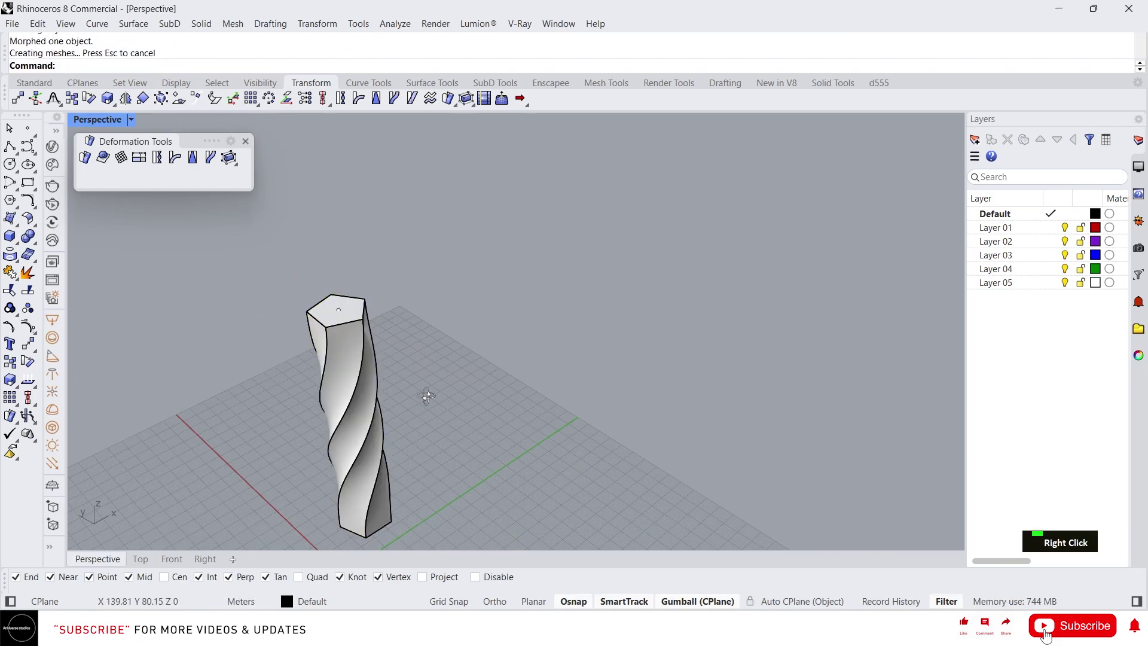
{"action": "right_click_drag", "start_coordinate": [427, 396], "coordinate": [265, 275]}
{"action": "scroll", "coordinate": [316, 253], "scroll_direction": "up", "scroll_amount": 2}
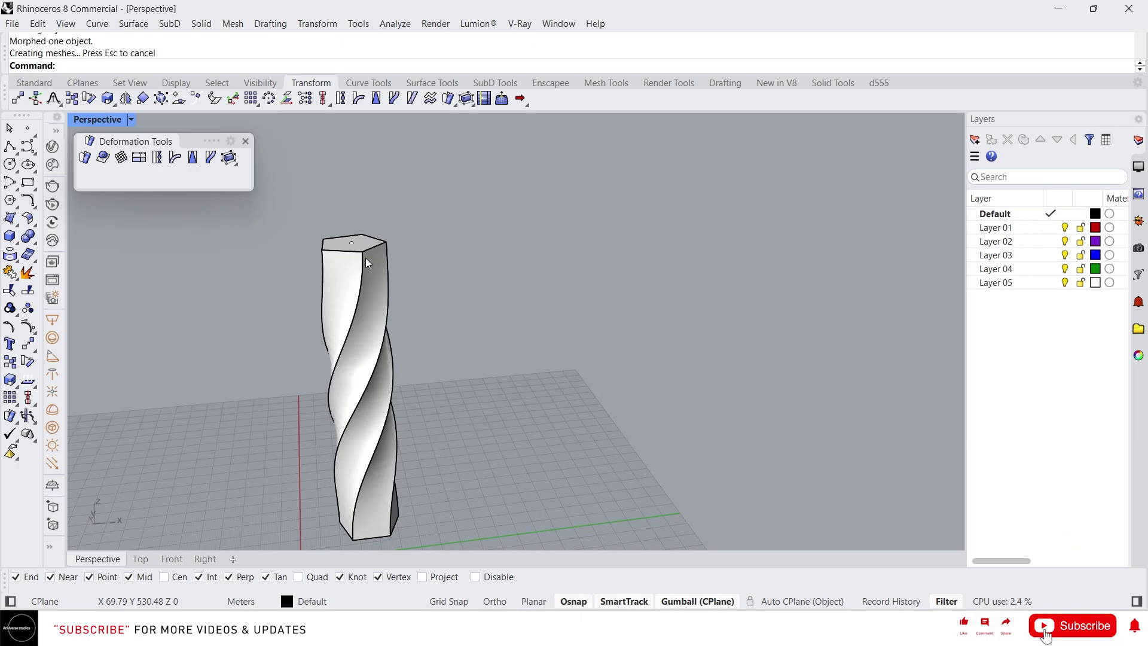
{"action": "scroll", "coordinate": [413, 360], "scroll_direction": "down", "scroll_amount": 3}
{"action": "right_click_drag", "start_coordinate": [412, 360], "coordinate": [394, 347]}
{"action": "scroll", "coordinate": [361, 421], "scroll_direction": "up", "scroll_amount": 2}
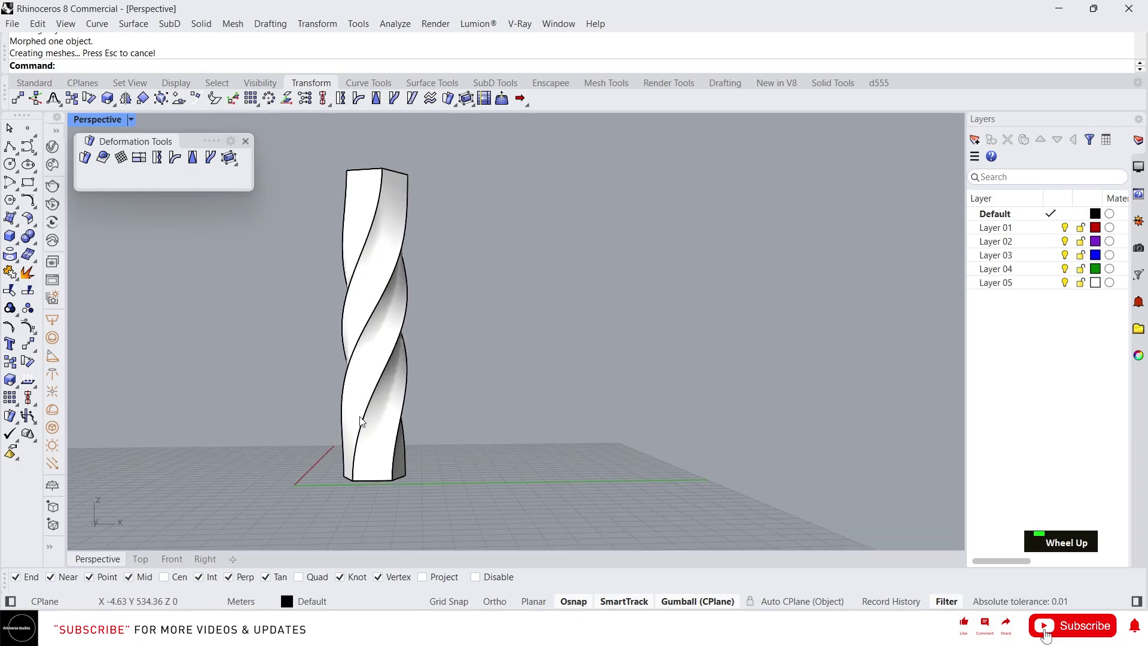
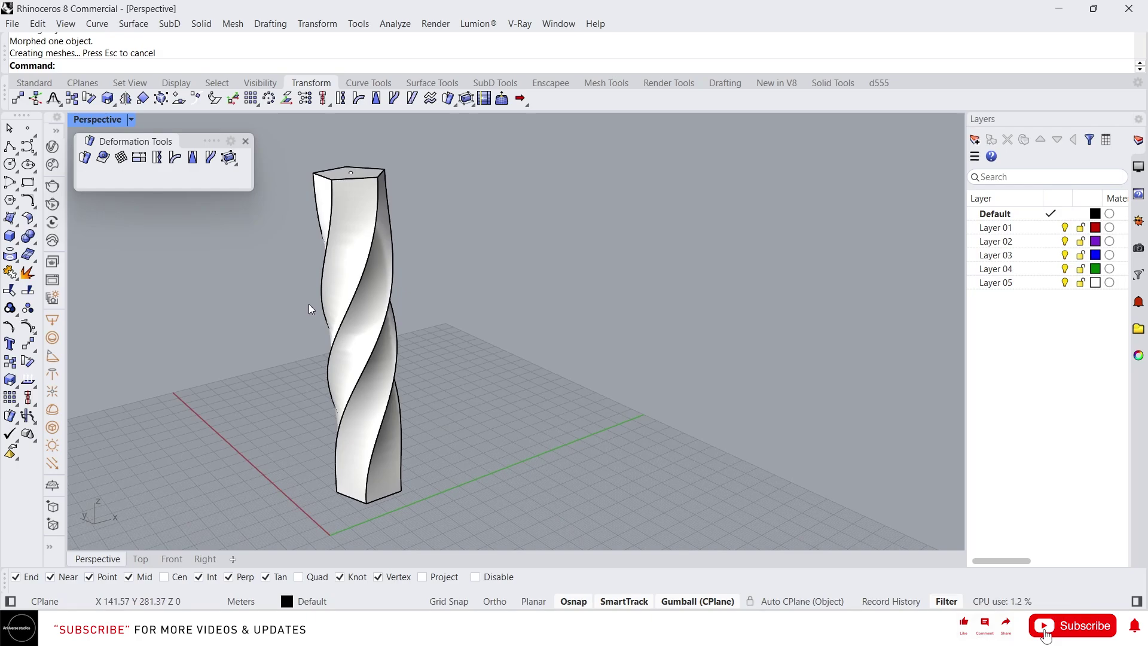
- Start a second Twist on the column, with the axis from the base centroid point to the top centroid point
{"action": "left_click", "coordinate": [158, 160]}
{"action": "left_click", "coordinate": [331, 269]}
{"action": "right_click", "coordinate": [331, 265]}
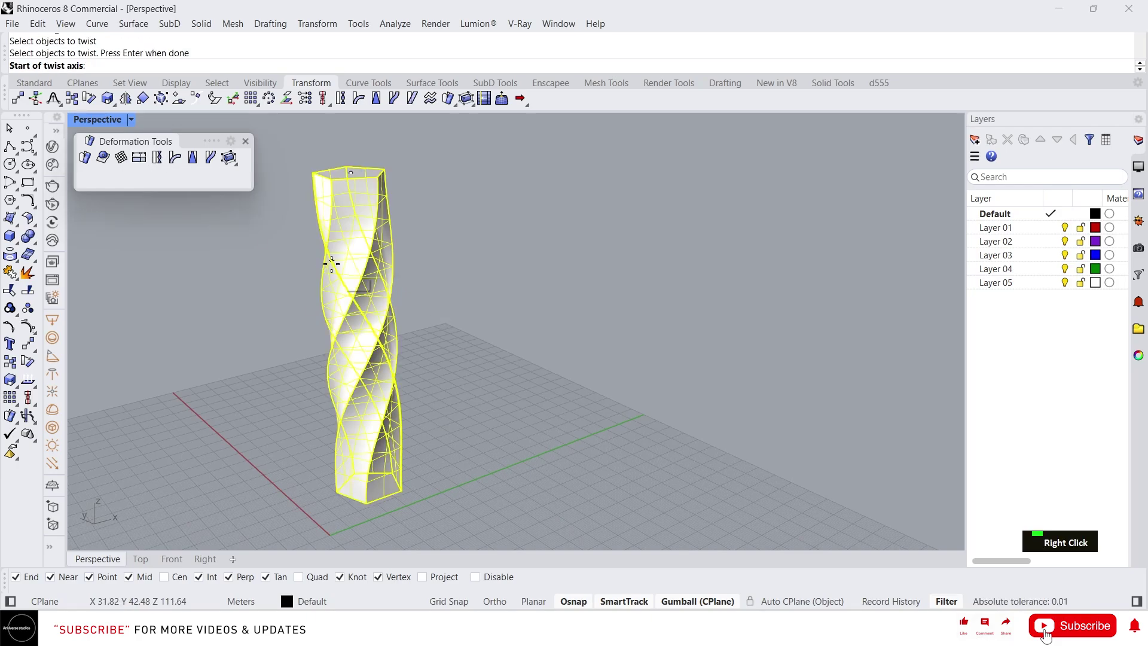
{"action": "scroll", "coordinate": [419, 441], "scroll_direction": "down", "scroll_amount": 6}
{"action": "right_click_drag", "start_coordinate": [441, 482], "coordinate": [410, 413]}
{"action": "scroll", "coordinate": [410, 406], "scroll_direction": "up", "scroll_amount": 6}
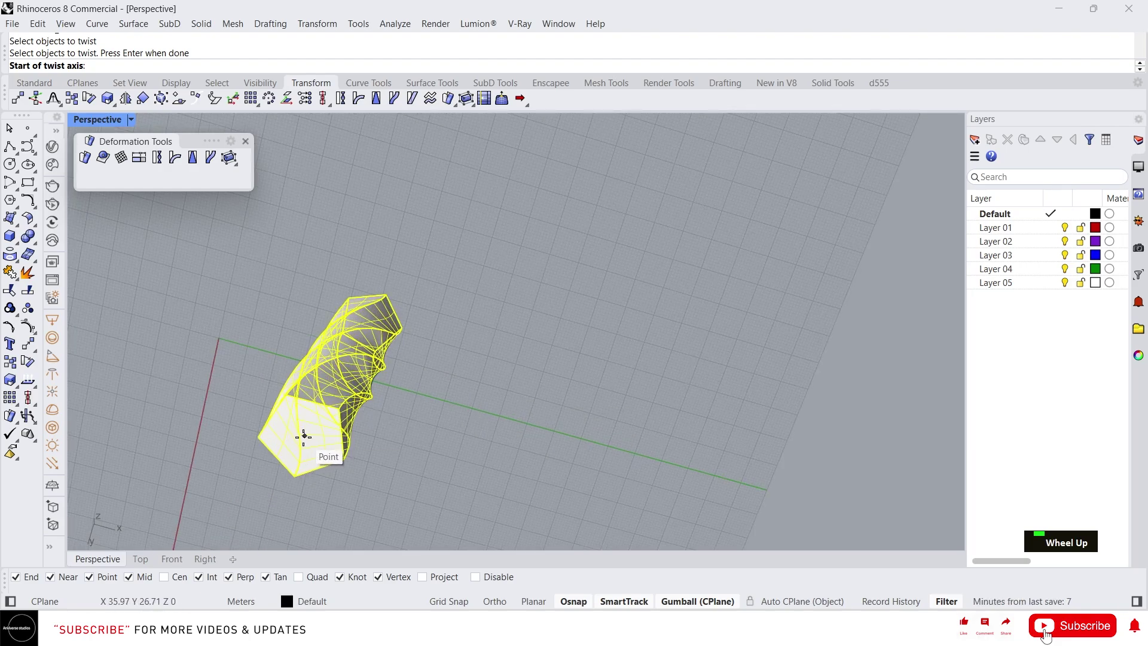
{"action": "left_click", "coordinate": [297, 442]}
{"action": "right_click_drag", "start_coordinate": [393, 236], "coordinate": [384, 312]}
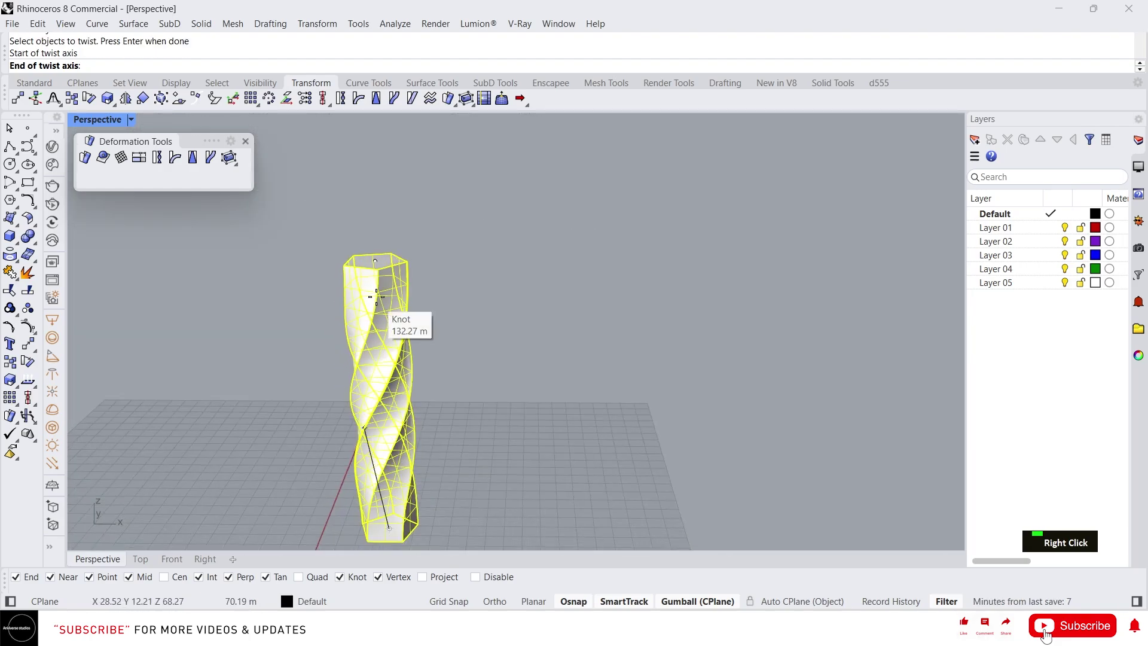
{"action": "left_click", "coordinate": [374, 261]}
- Twist the column further about its axis, using a top-face edge midpoint as first reference and a second point outside the column
{"action": "right_click_drag", "start_coordinate": [374, 261], "coordinate": [441, 317]}
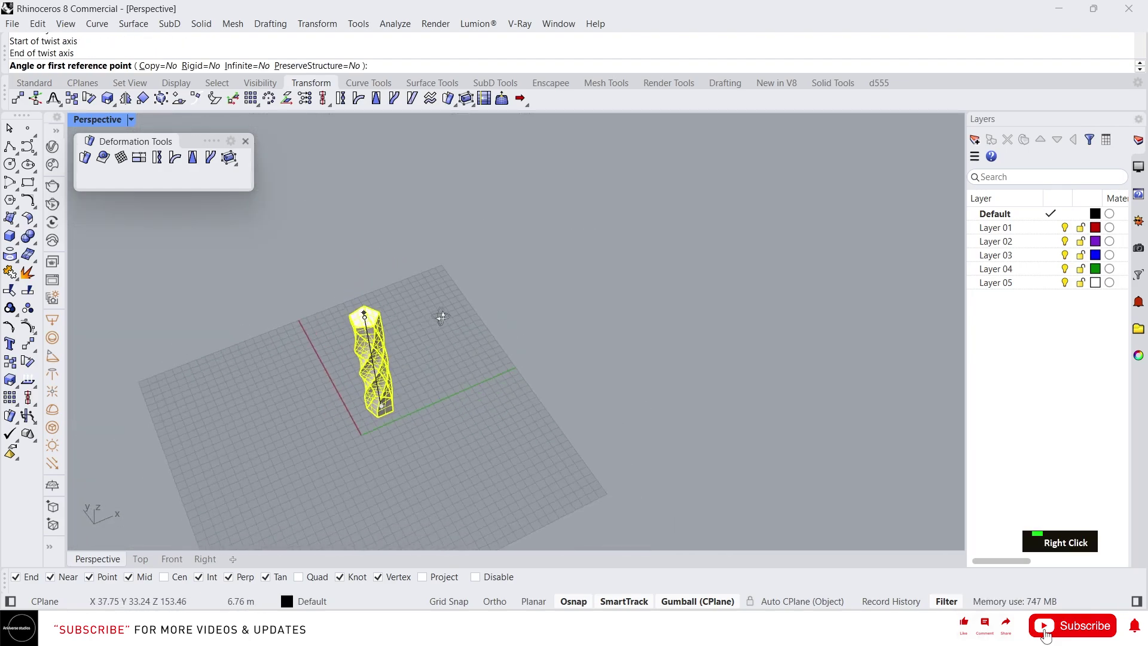
{"action": "scroll", "coordinate": [375, 326], "scroll_direction": "up", "scroll_amount": 4}
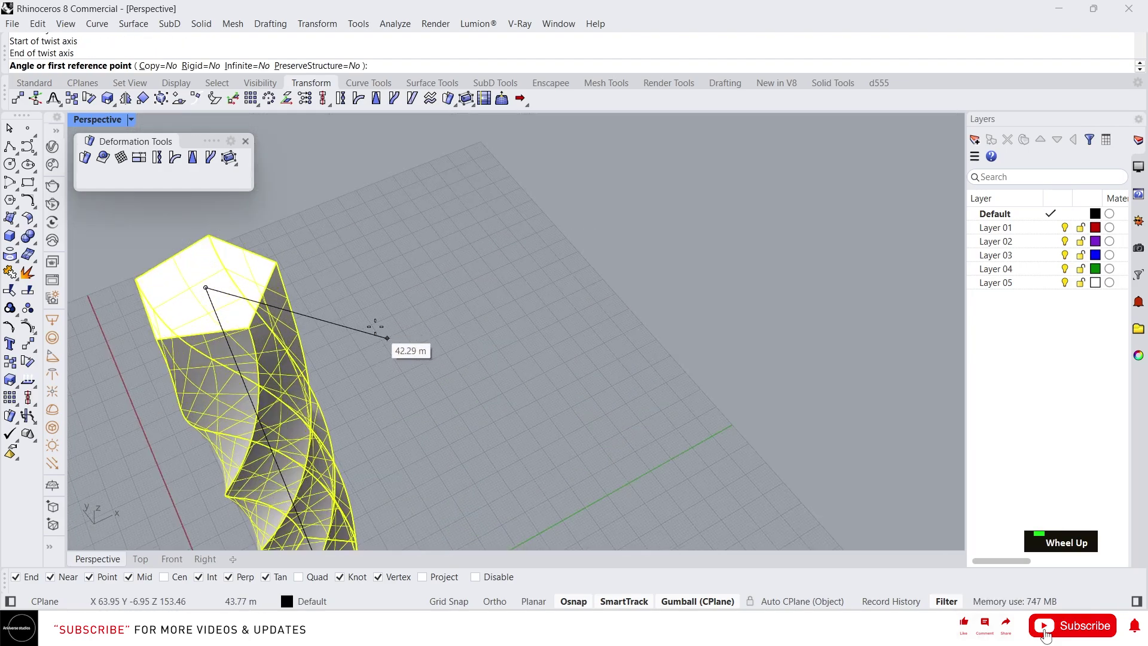
{"action": "left_click", "coordinate": [241, 250]}
{"action": "scroll", "coordinate": [423, 286], "scroll_direction": "down", "scroll_amount": 4}
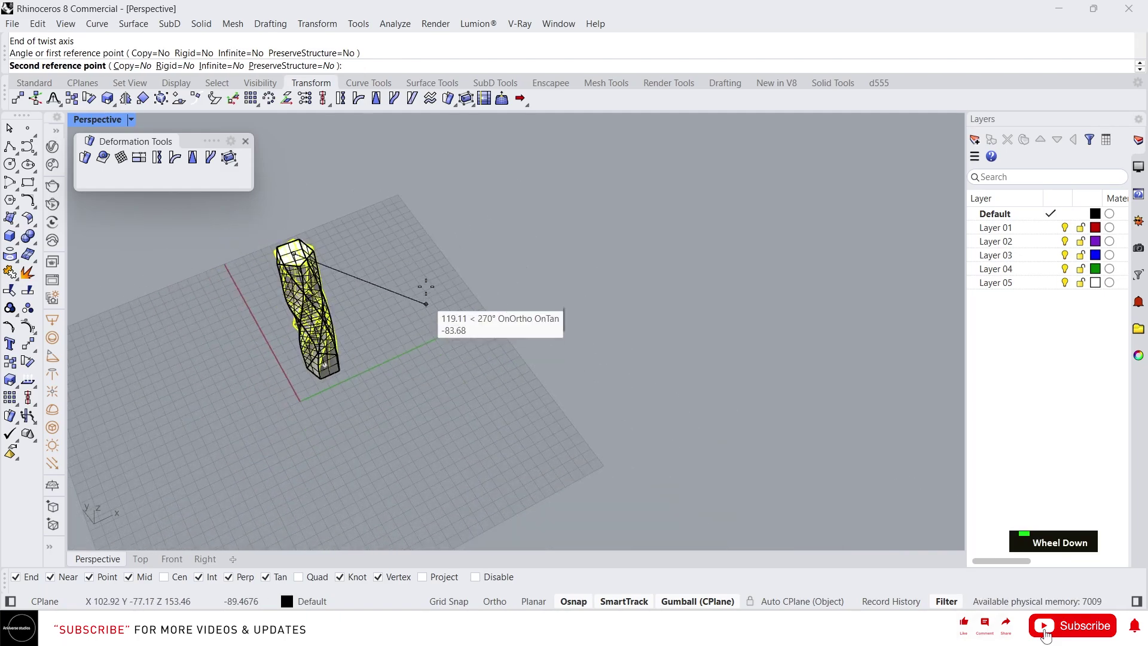
{"action": "right_click_drag", "start_coordinate": [267, 197], "coordinate": [293, 191]}
{"action": "scroll", "coordinate": [287, 184], "scroll_direction": "up", "scroll_amount": 6}
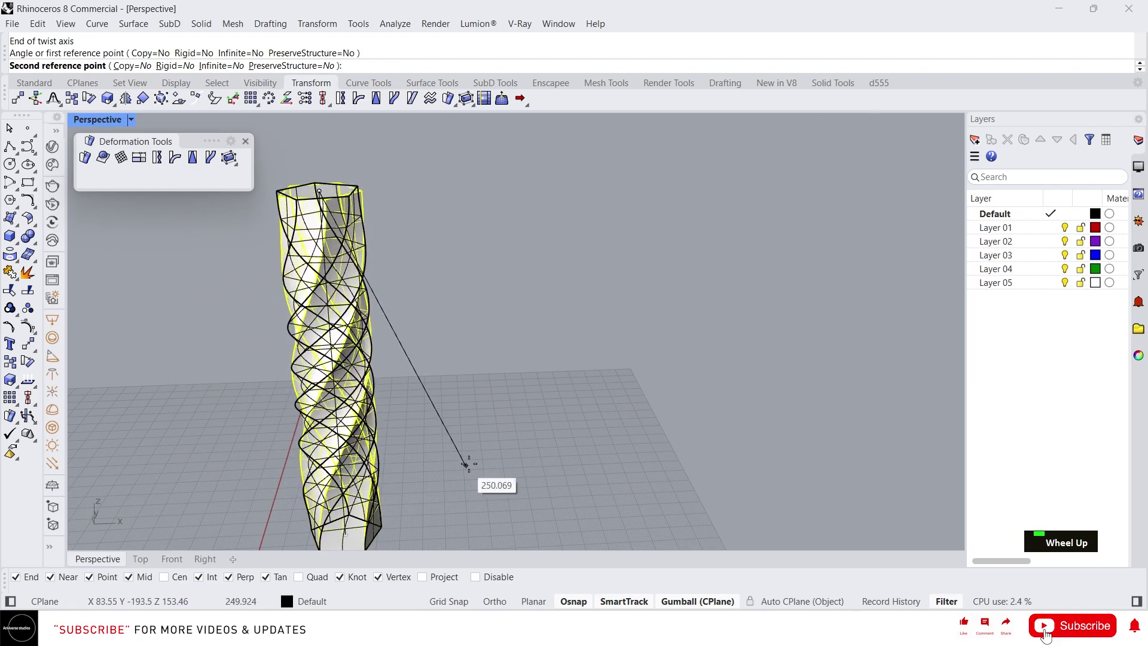
{"action": "left_click", "coordinate": [207, 422]}
{"action": "mouse_move", "coordinate": [432, 355]}
{"action": "right_mouse_down"}
{"action": "mouse_move", "coordinate": [389, 311]}
{"action": "mouse_move", "coordinate": [443, 355]}
{"action": "right_mouse_up"}
{"action": "scroll", "coordinate": [396, 385], "scroll_direction": "up", "scroll_amount": 3}
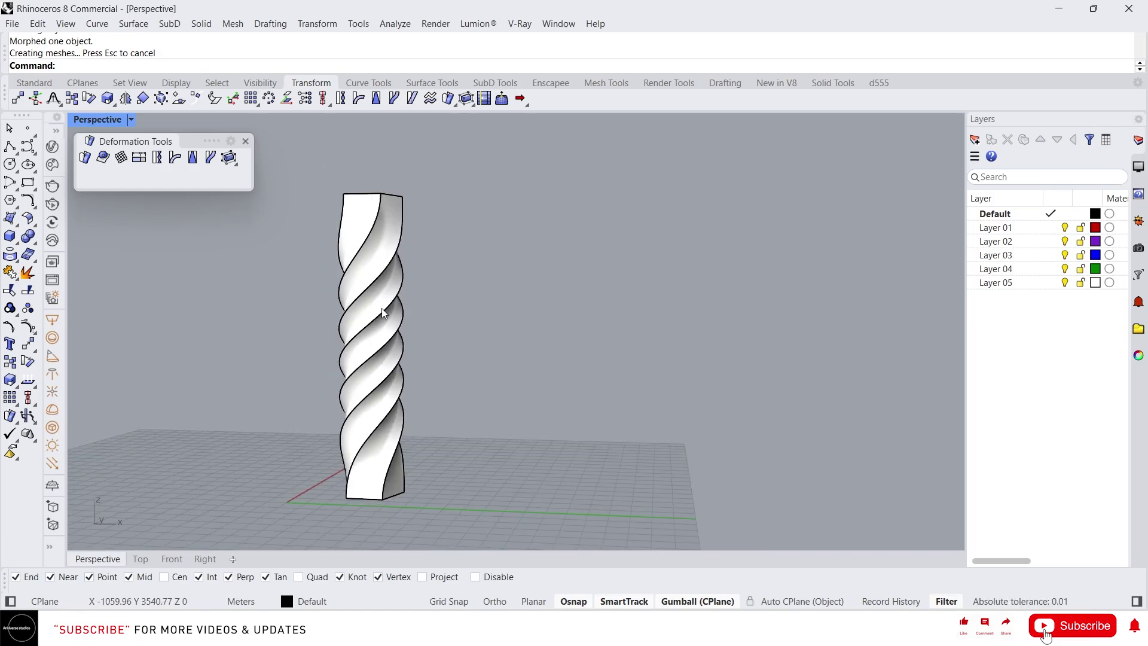
- Start a third Twist on the column and run its axis between the base and top centroid points
{"action": "left_click", "coordinate": [156, 158]}
{"action": "right_click_drag", "start_coordinate": [317, 207], "coordinate": [333, 240]}
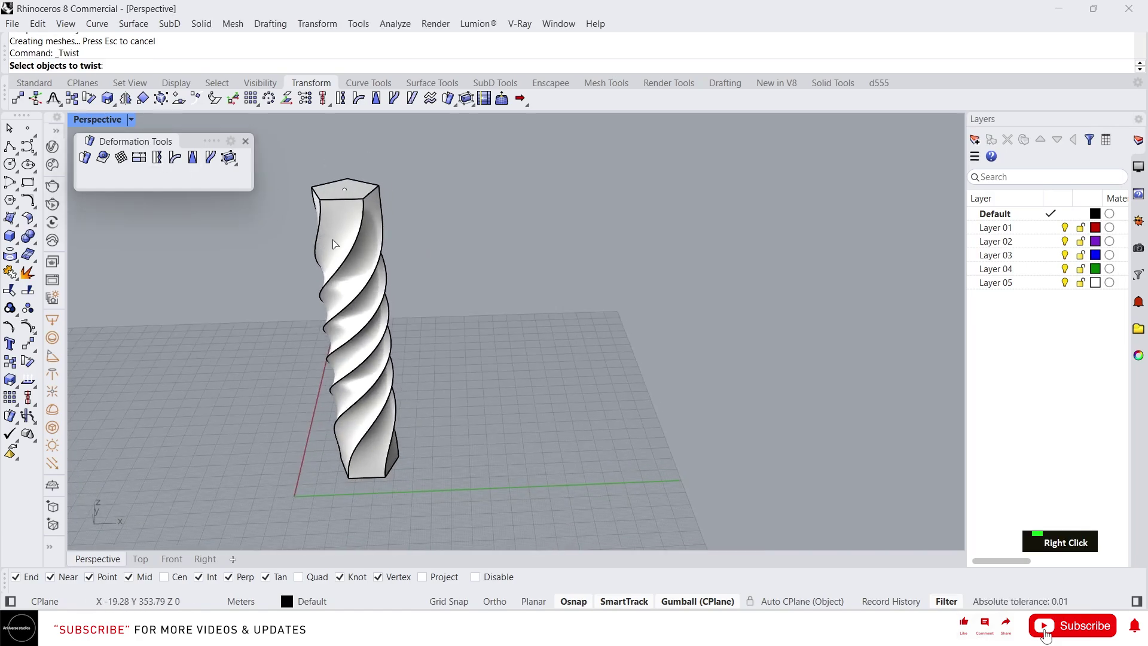
{"action": "left_click", "coordinate": [344, 241]}
{"action": "scroll", "coordinate": [353, 241], "scroll_direction": "down", "scroll_amount": 5}
{"action": "right_click_drag", "start_coordinate": [371, 287], "coordinate": [367, 261]}
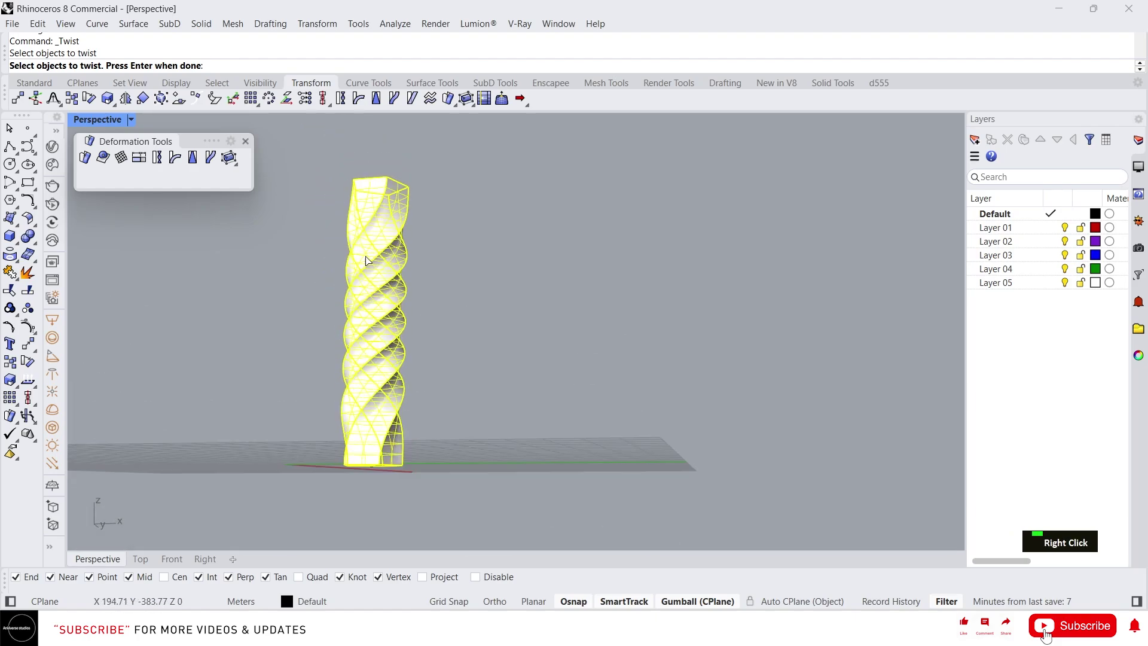
{"action": "key", "text": "Return"}
{"action": "right_click_drag", "start_coordinate": [423, 464], "coordinate": [423, 476]}
{"action": "left_click", "coordinate": [382, 507]}
{"action": "right_click_drag", "start_coordinate": [435, 302], "coordinate": [425, 347]}
{"action": "scroll", "coordinate": [410, 197], "scroll_direction": "up", "scroll_amount": 5}
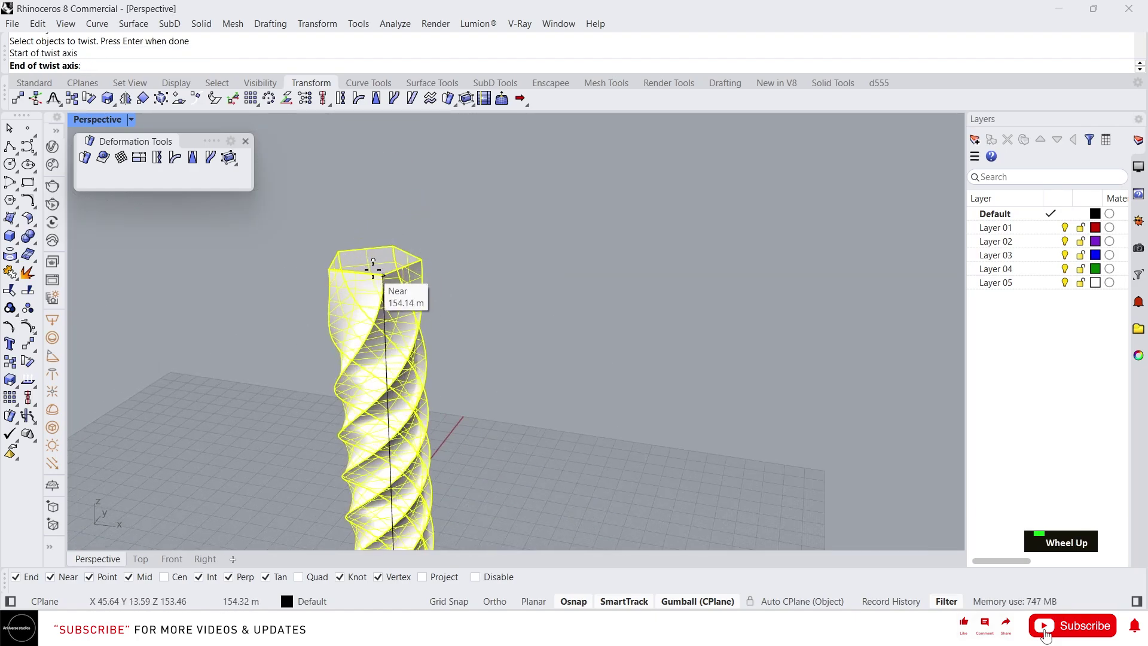
{"action": "left_click", "coordinate": [374, 261]}
- Twist the column back in the opposite direction, using a first reference point on the top face's corner and a second outside it
{"action": "left_click", "coordinate": [422, 263]}
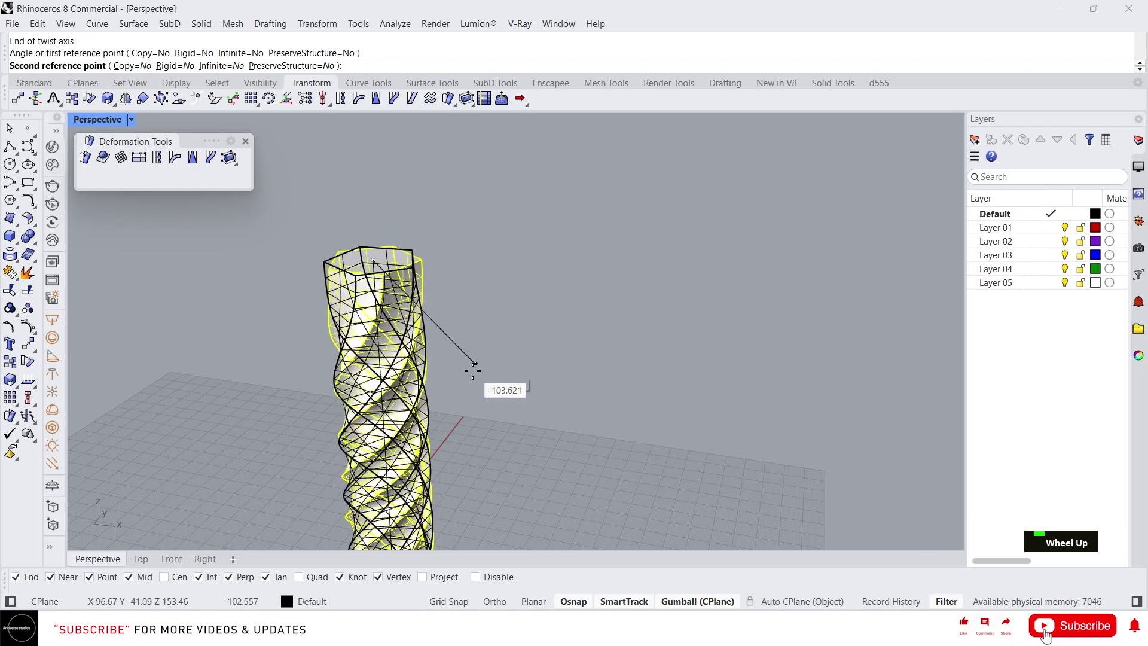
{"action": "scroll", "coordinate": [148, 359], "scroll_direction": "down", "scroll_amount": 4}
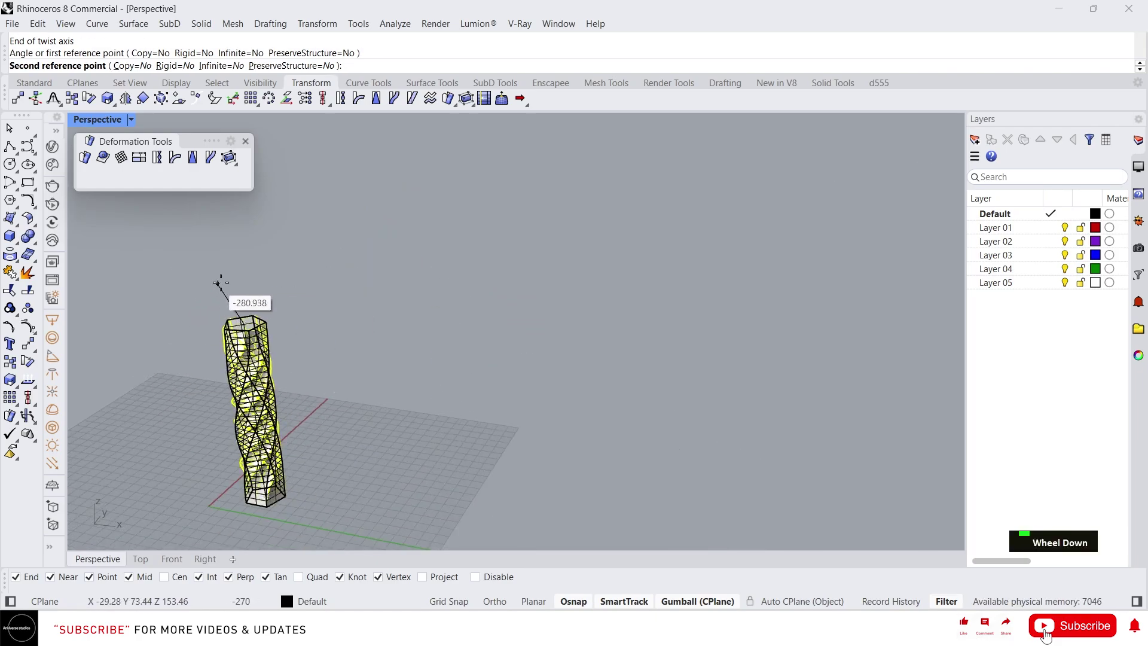
{"action": "left_click", "coordinate": [279, 269]}
{"action": "mouse_move", "coordinate": [308, 284]}
{"action": "right_mouse_down"}
{"action": "mouse_move", "coordinate": [355, 405]}
{"action": "mouse_move", "coordinate": [349, 358]}
{"action": "right_mouse_up"}
{"action": "scroll", "coordinate": [335, 335], "scroll_direction": "up", "scroll_amount": 4}
{"action": "scroll", "coordinate": [356, 404], "scroll_direction": "up", "scroll_amount": 1}
{"action": "scroll", "coordinate": [408, 421], "scroll_direction": "down", "scroll_amount": 4}
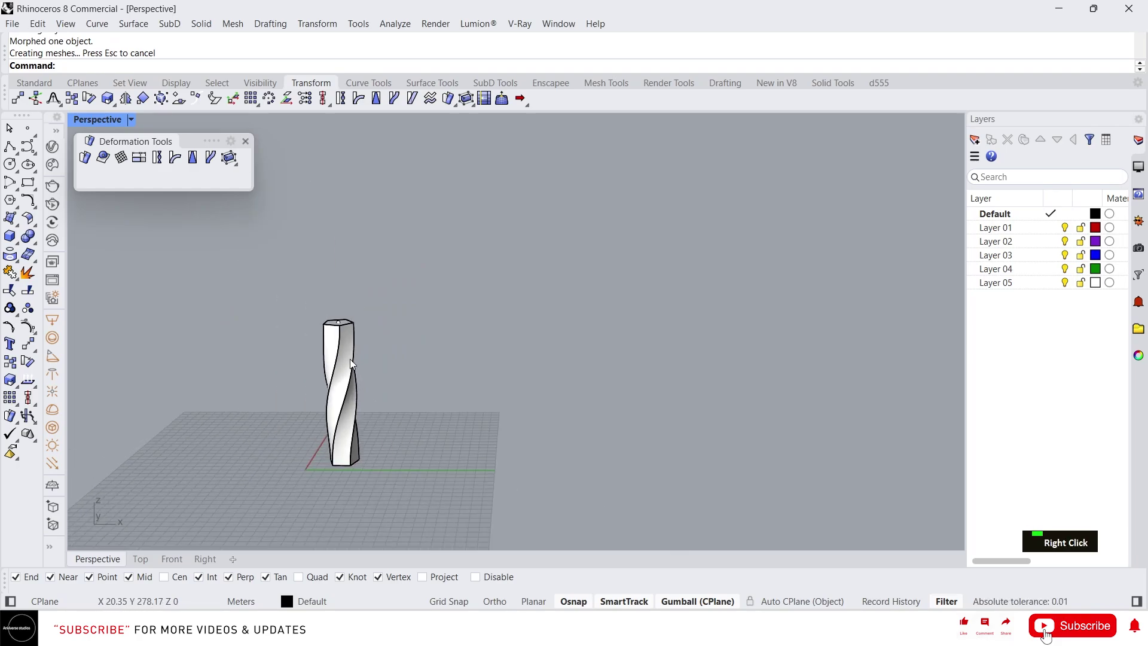
{"action": "scroll", "coordinate": [364, 329], "scroll_direction": "up", "scroll_amount": 3}
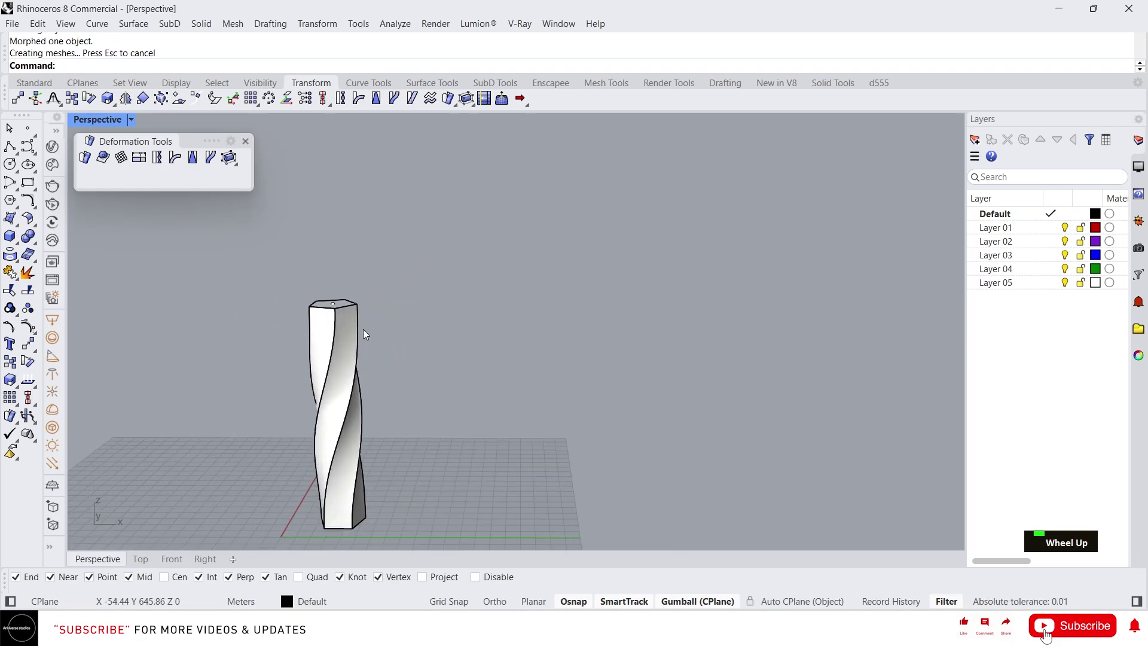
- Start a Taper on the twisted column and begin the taper axis at the base centroid point
{"action": "left_click", "coordinate": [192, 157]}
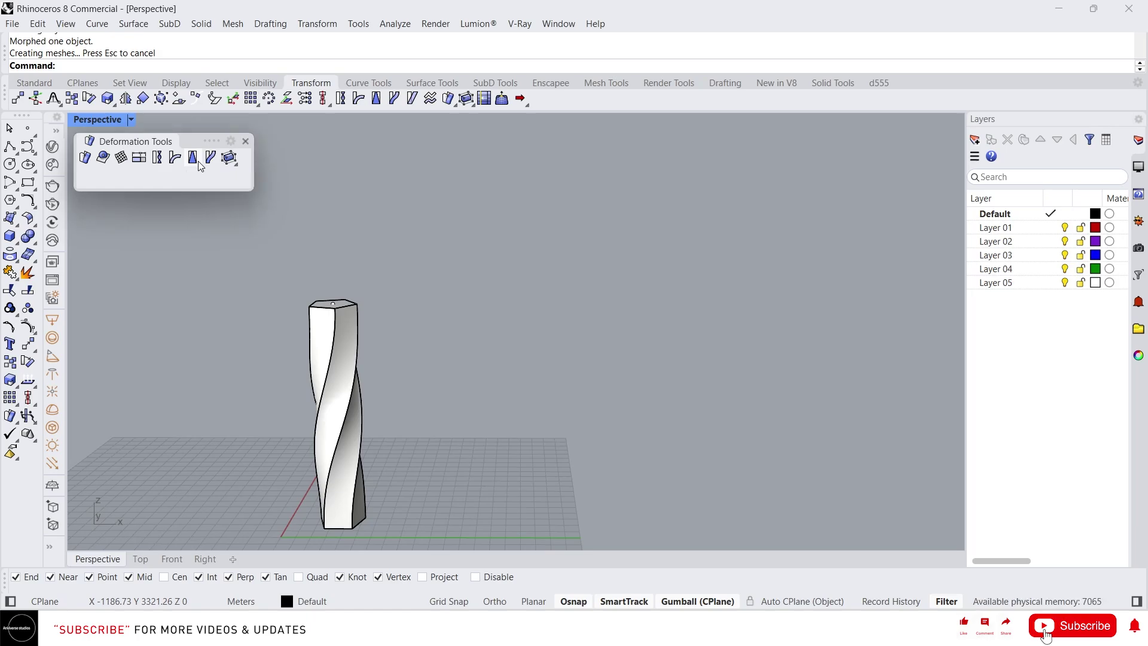
{"action": "left_click", "coordinate": [321, 325]}
{"action": "right_click", "coordinate": [322, 327]}
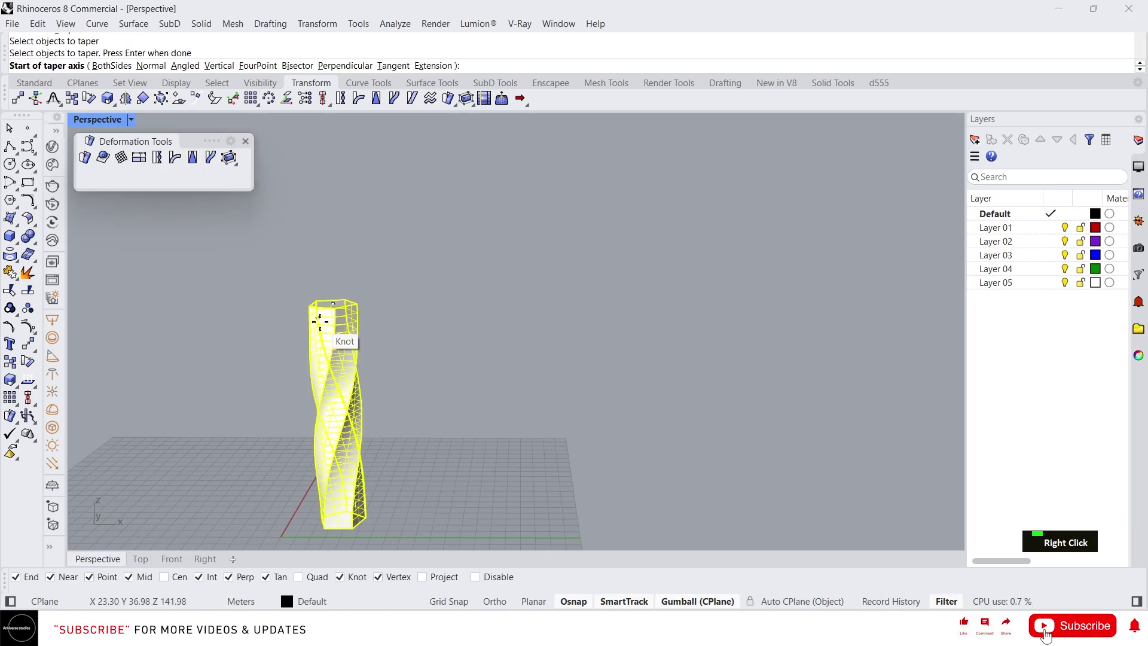
{"action": "scroll", "coordinate": [368, 333], "scroll_direction": "down", "scroll_amount": 3}
{"action": "scroll", "coordinate": [359, 391], "scroll_direction": "up", "scroll_amount": 5}
{"action": "right_click_drag", "start_coordinate": [358, 391], "coordinate": [336, 287]}
{"action": "scroll", "coordinate": [238, 356], "scroll_direction": "up", "scroll_amount": 3}
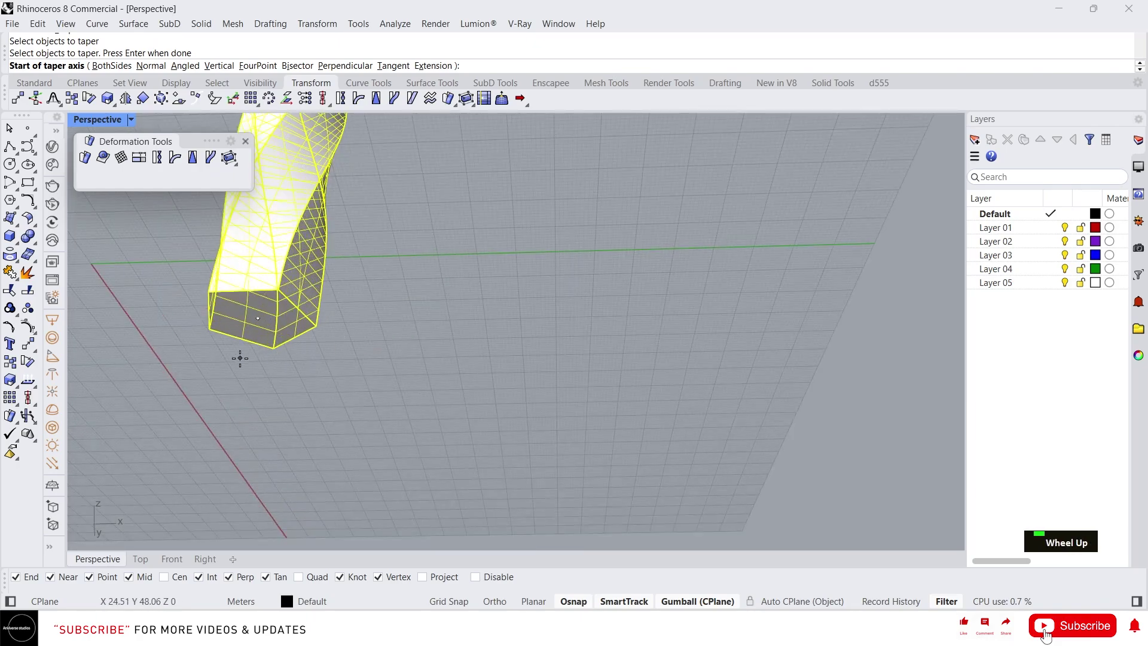
{"action": "left_click", "coordinate": [255, 323]}
- End the taper axis at the top centroid point and set the start distance to about 43.4 m
{"action": "scroll", "coordinate": [297, 359], "scroll_direction": "down", "scroll_amount": 3}
{"action": "right_click_drag", "start_coordinate": [297, 358], "coordinate": [358, 308]}
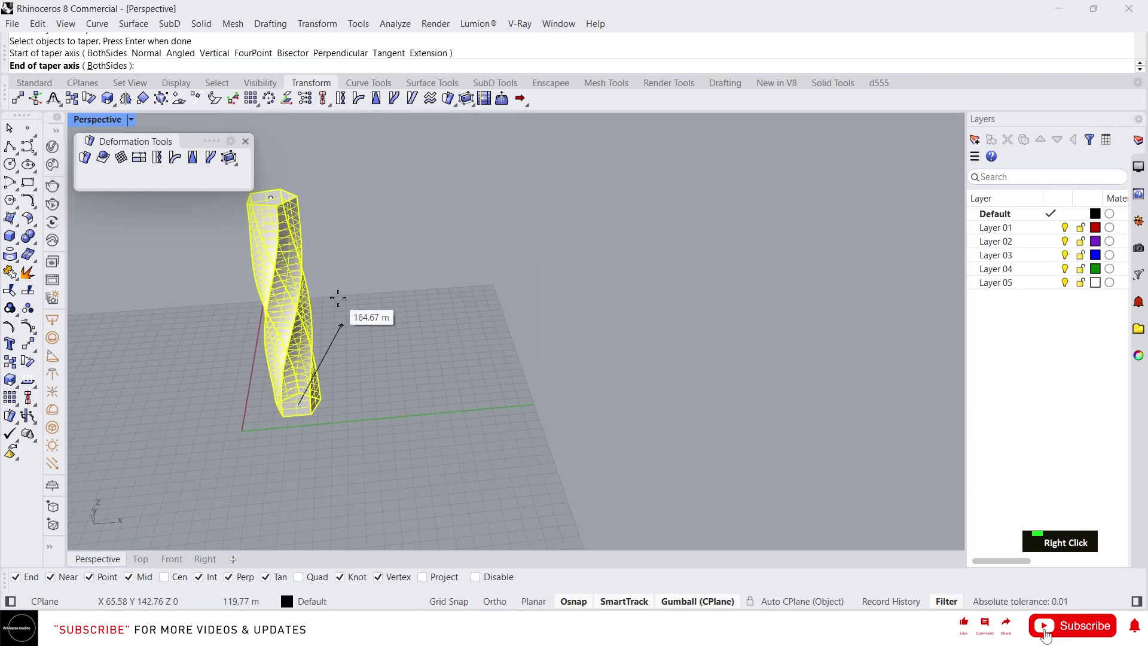
{"action": "scroll", "coordinate": [287, 176], "scroll_direction": "up", "scroll_amount": 5}
{"action": "left_click", "coordinate": [239, 267]}
{"action": "scroll", "coordinate": [351, 239], "scroll_direction": "down", "scroll_amount": 4}
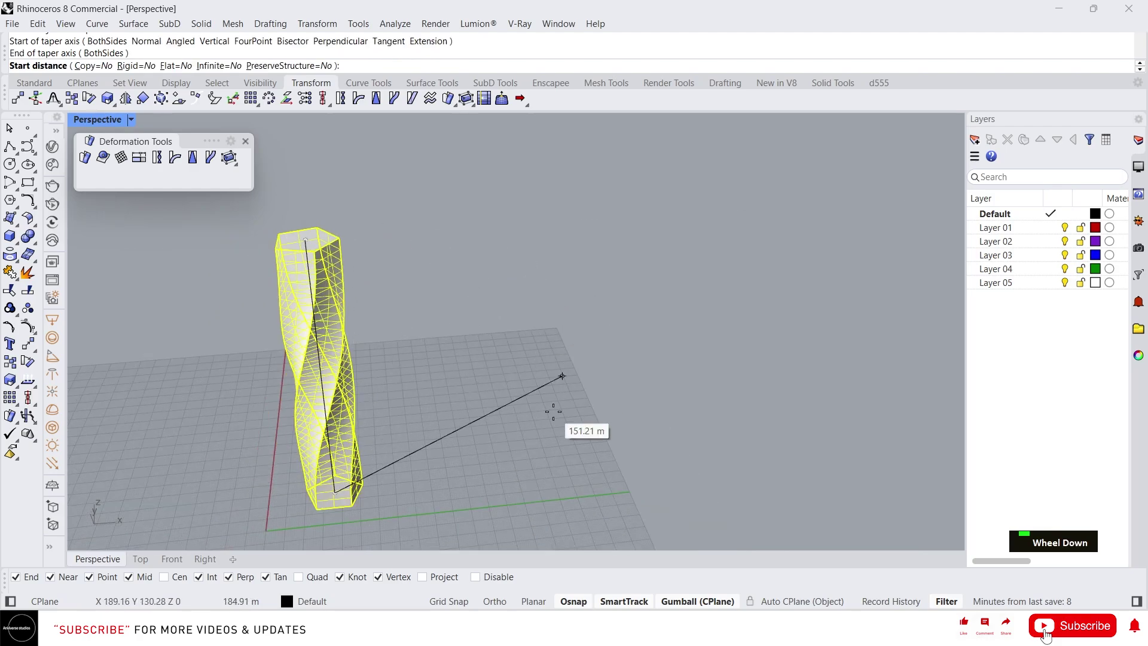
{"action": "left_click", "coordinate": [411, 486]}
- Taper the column narrower towards its top by picking the end distance at the top face's edge
{"action": "scroll", "coordinate": [744, 474], "scroll_direction": "down", "scroll_amount": 3}
{"action": "right_click_drag", "start_coordinate": [717, 454], "coordinate": [794, 430]}
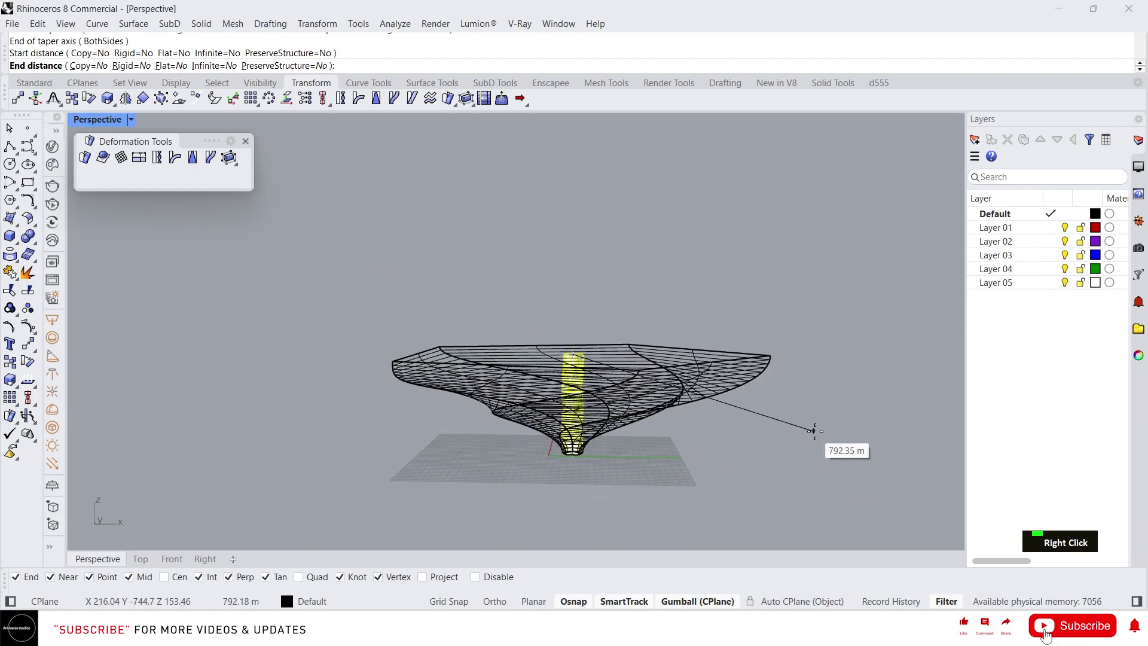
{"action": "scroll", "coordinate": [606, 377], "scroll_direction": "up", "scroll_amount": 5}
{"action": "scroll", "coordinate": [607, 376], "scroll_direction": "up", "scroll_amount": 3}
{"action": "right_click_drag", "start_coordinate": [598, 386], "coordinate": [613, 453]}
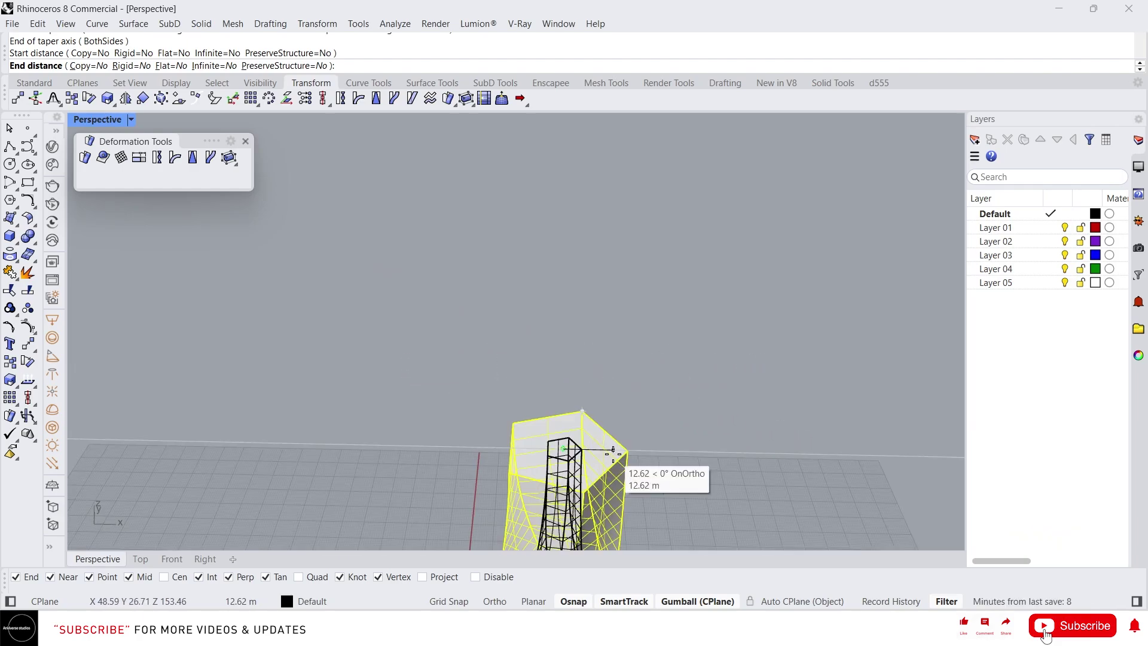
{"action": "scroll", "coordinate": [613, 452], "scroll_direction": "down", "scroll_amount": 3}
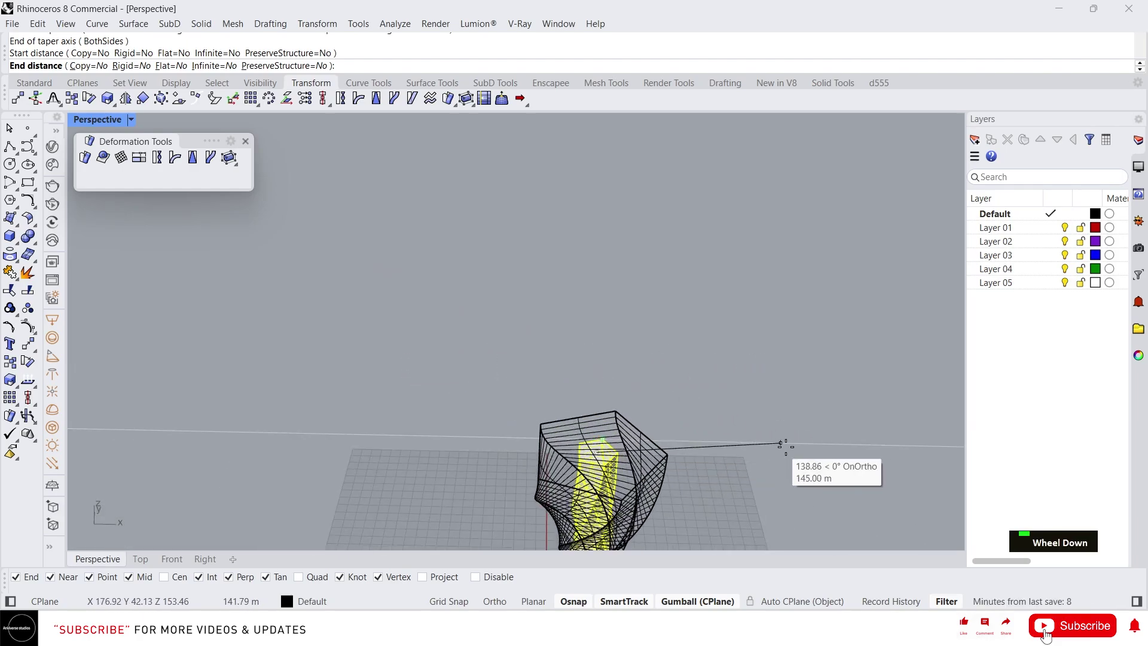
{"action": "scroll", "coordinate": [778, 432], "scroll_direction": "down", "scroll_amount": 2}
{"action": "right_click_drag", "start_coordinate": [779, 418], "coordinate": [628, 431]}
{"action": "scroll", "coordinate": [627, 454], "scroll_direction": "up", "scroll_amount": 3}
{"action": "scroll", "coordinate": [508, 388], "scroll_direction": "up", "scroll_amount": 2}
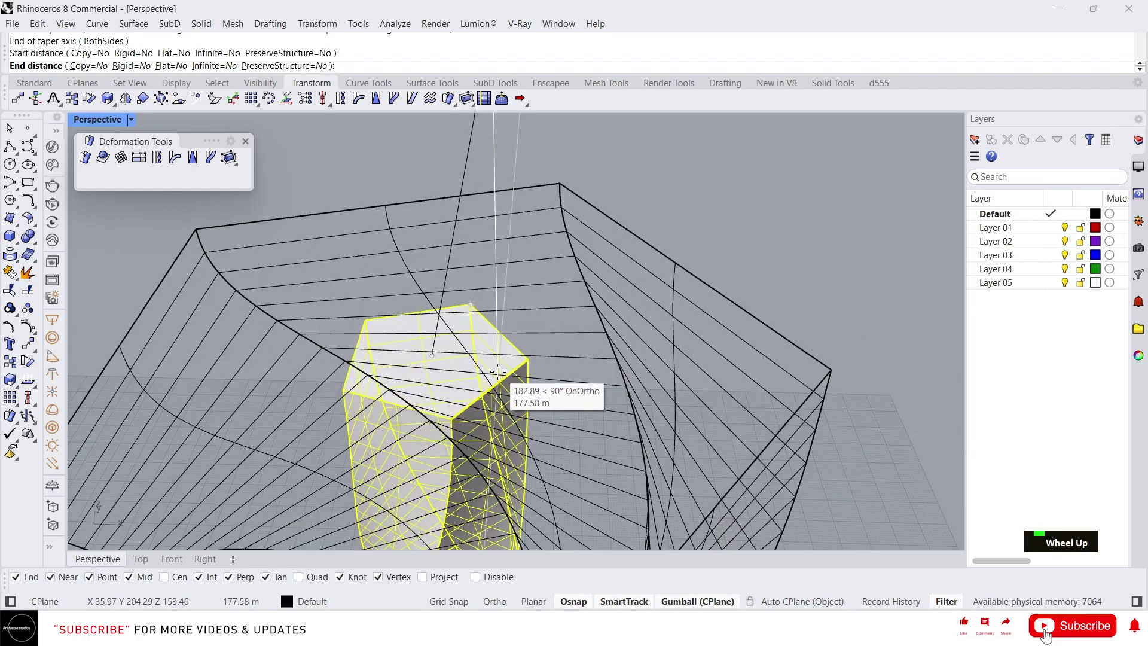
{"action": "left_click", "coordinate": [501, 389]}
- Inspect the tapered, twisted column from several sides
{"action": "scroll", "coordinate": [545, 328], "scroll_direction": "down", "scroll_amount": 3}
{"action": "right_click_drag", "start_coordinate": [545, 328], "coordinate": [484, 294]}
{"action": "scroll", "coordinate": [478, 274], "scroll_direction": "up", "scroll_amount": 2}
{"action": "scroll", "coordinate": [484, 294], "scroll_direction": "down", "scroll_amount": 2}
{"action": "scroll", "coordinate": [471, 293], "scroll_direction": "up", "scroll_amount": 2}
{"action": "left_click", "coordinate": [469, 295]}
{"action": "mouse_move", "coordinate": [512, 397]}
{"action": "right_mouse_down"}
{"action": "mouse_move", "coordinate": [320, 396]}
{"action": "mouse_move", "coordinate": [508, 397]}
{"action": "right_mouse_up"}
{"action": "key", "text": "Escape"}
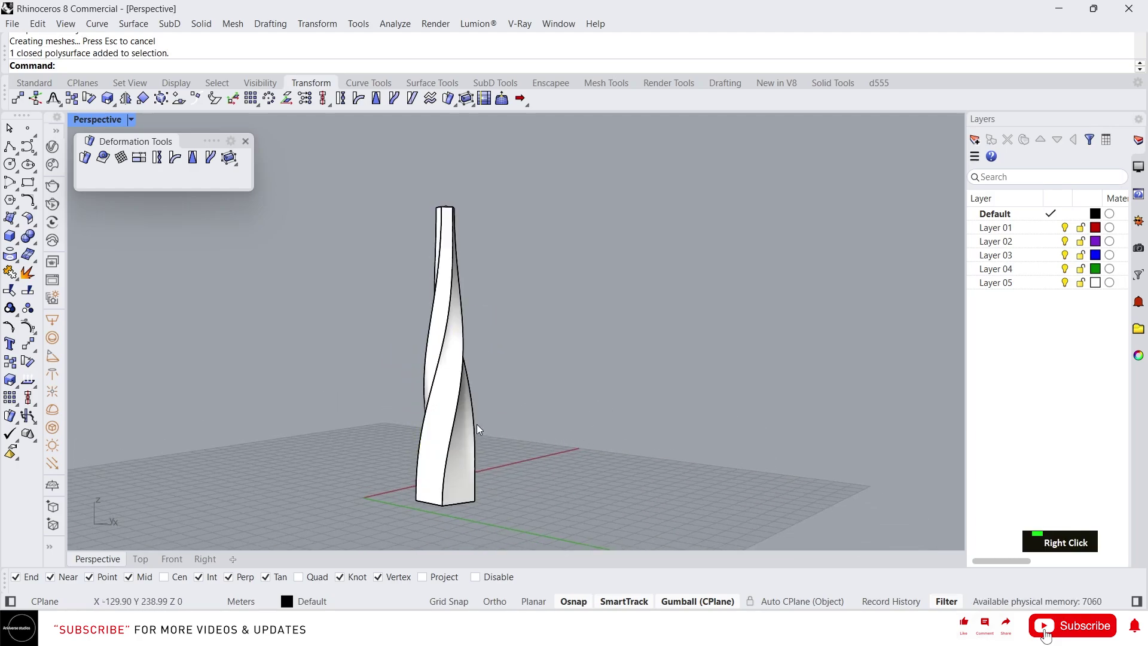
- Start a Bend on the tapered column, with the spine running from the base centroid point to the top face
{"action": "left_click", "coordinate": [175, 158]}
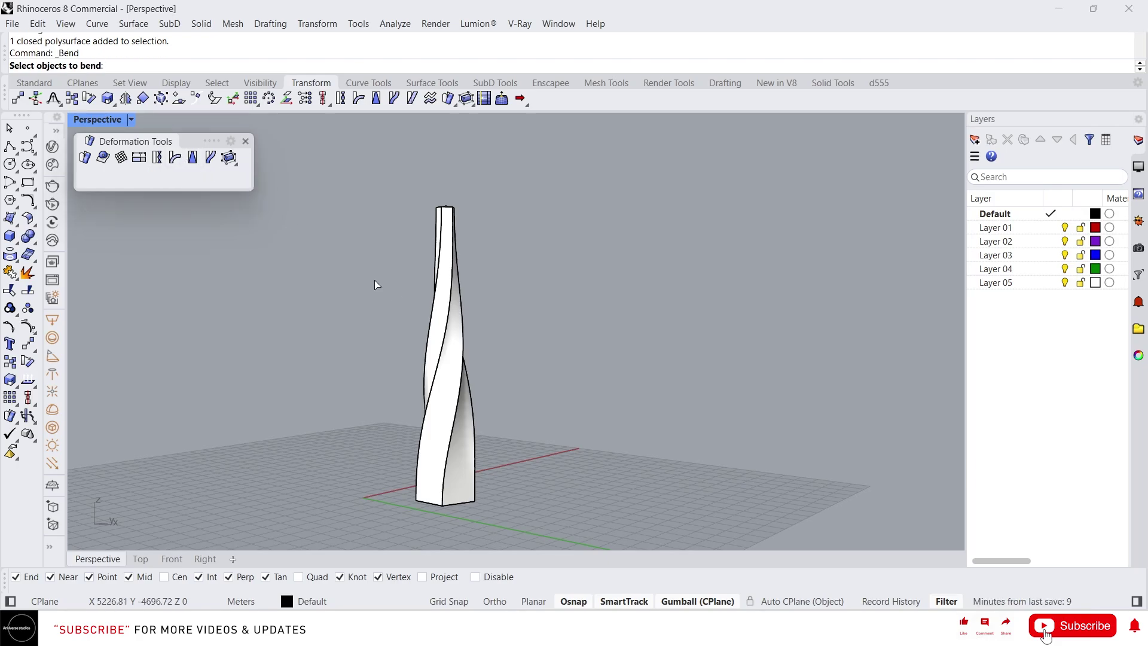
{"action": "left_click", "coordinate": [436, 325]}
{"action": "right_click", "coordinate": [437, 326]}
{"action": "right_click_drag", "start_coordinate": [435, 354], "coordinate": [474, 396]}
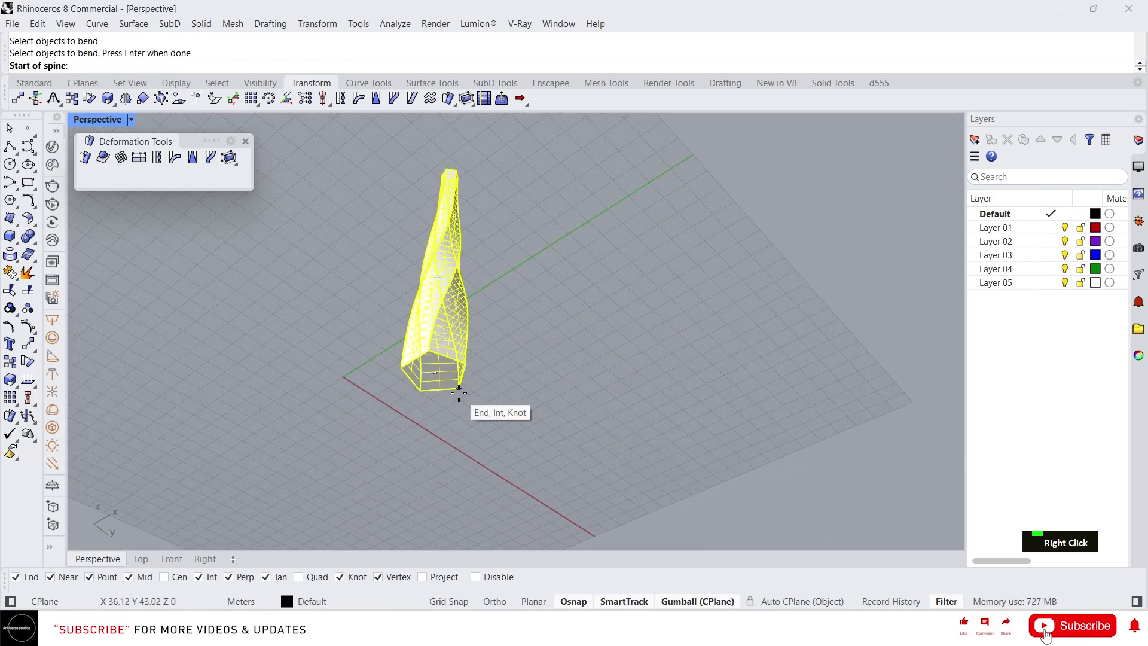
{"action": "left_click", "coordinate": [434, 373]}
{"action": "right_click_drag", "start_coordinate": [469, 237], "coordinate": [441, 384]}
{"action": "scroll", "coordinate": [471, 413], "scroll_direction": "up", "scroll_amount": 3}
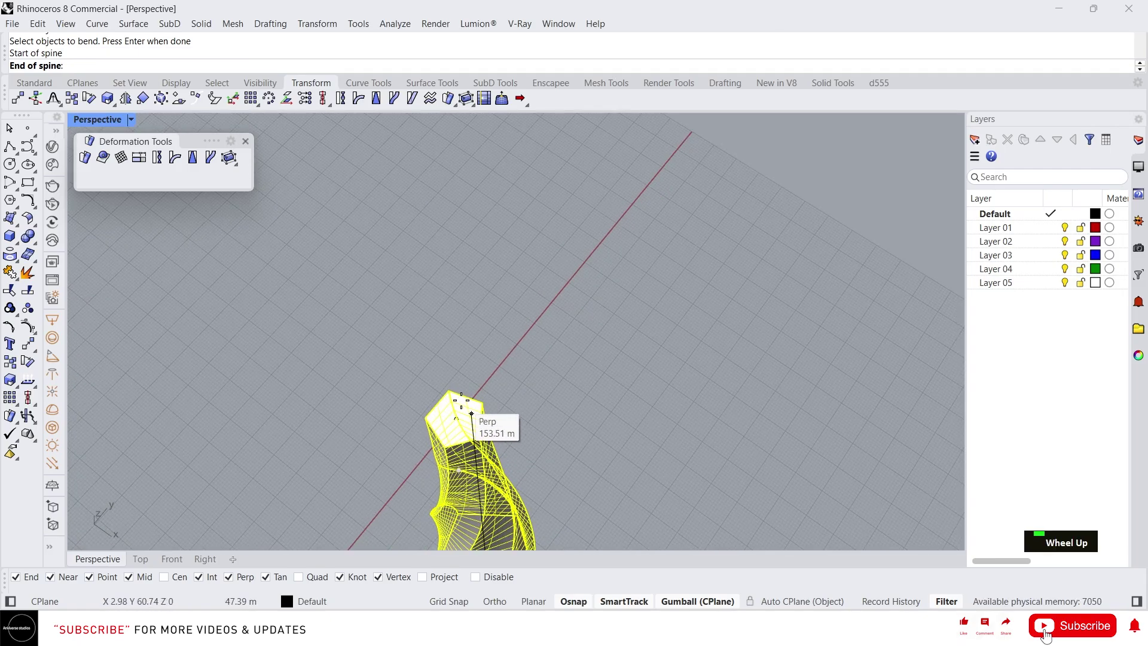
{"action": "left_click", "coordinate": [471, 414]}
- Bend the column sideways into a curved arm by picking a bend-through point beside it
{"action": "scroll", "coordinate": [532, 382], "scroll_direction": "down", "scroll_amount": 3}
{"action": "right_click_drag", "start_coordinate": [532, 382], "coordinate": [508, 287]}
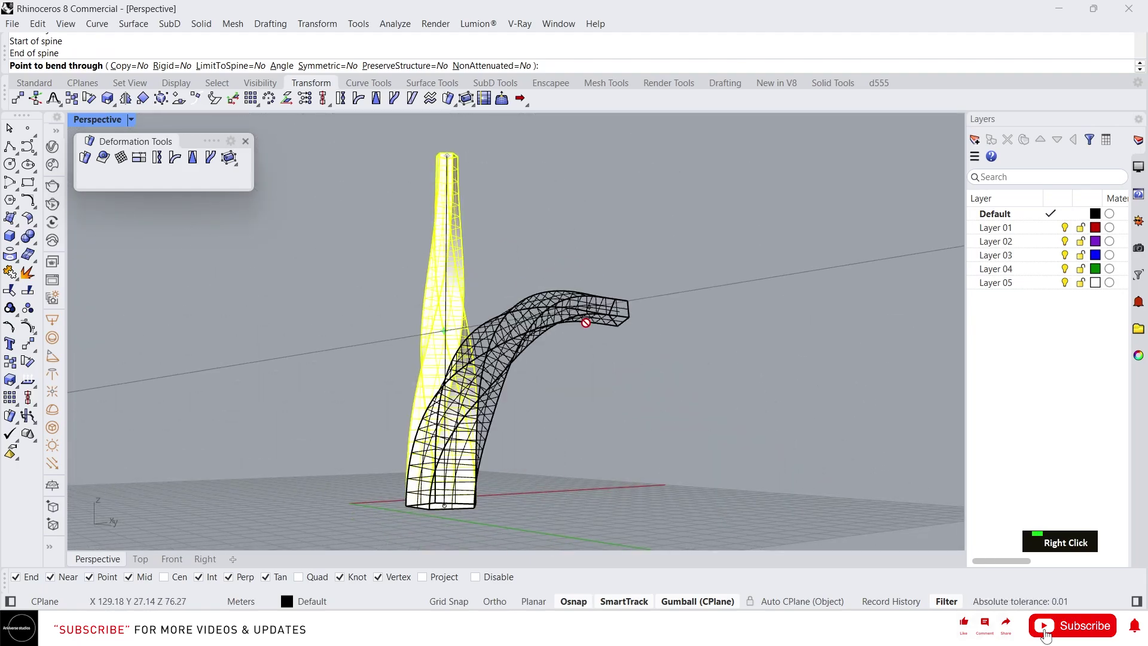
{"action": "mouse_move", "coordinate": [648, 341]}
{"action": "right_mouse_down"}
{"action": "mouse_move", "coordinate": [515, 344]}
{"action": "mouse_move", "coordinate": [532, 269]}
{"action": "mouse_move", "coordinate": [512, 344]}
{"action": "mouse_move", "coordinate": [536, 299]}
{"action": "mouse_move", "coordinate": [340, 272]}
{"action": "mouse_move", "coordinate": [386, 269]}
{"action": "mouse_move", "coordinate": [562, 344]}
{"action": "mouse_move", "coordinate": [422, 251]}
{"action": "right_mouse_up"}
{"action": "left_click", "coordinate": [510, 320]}
{"action": "left_click", "coordinate": [422, 251]}
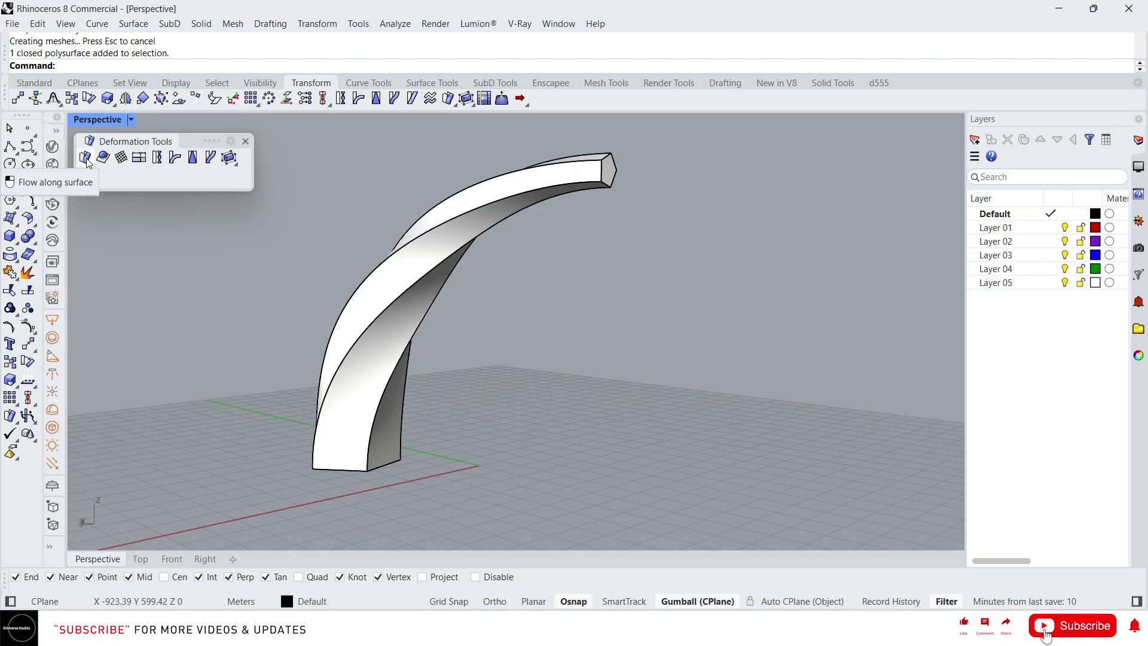
- Undo the bend of the column
{"action": "right_click_drag", "start_coordinate": [309, 307], "coordinate": [430, 358]}
{"action": "scroll", "coordinate": [358, 305], "scroll_direction": "up", "scroll_amount": 2}
{"action": "key", "text": "ctrl+z"}
{"action": "key", "text": "Escape"}
{"action": "scroll", "coordinate": [394, 359], "scroll_direction": "down", "scroll_amount": 3}
{"action": "scroll", "coordinate": [388, 350], "scroll_direction": "up", "scroll_amount": 3}
{"action": "scroll", "coordinate": [433, 320], "scroll_direction": "down", "scroll_amount": 5}
{"action": "right_click_drag", "start_coordinate": [412, 326], "coordinate": [333, 356]}
{"action": "scroll", "coordinate": [389, 336], "scroll_direction": "up", "scroll_amount": 4}
{"action": "left_click", "coordinate": [376, 343]}
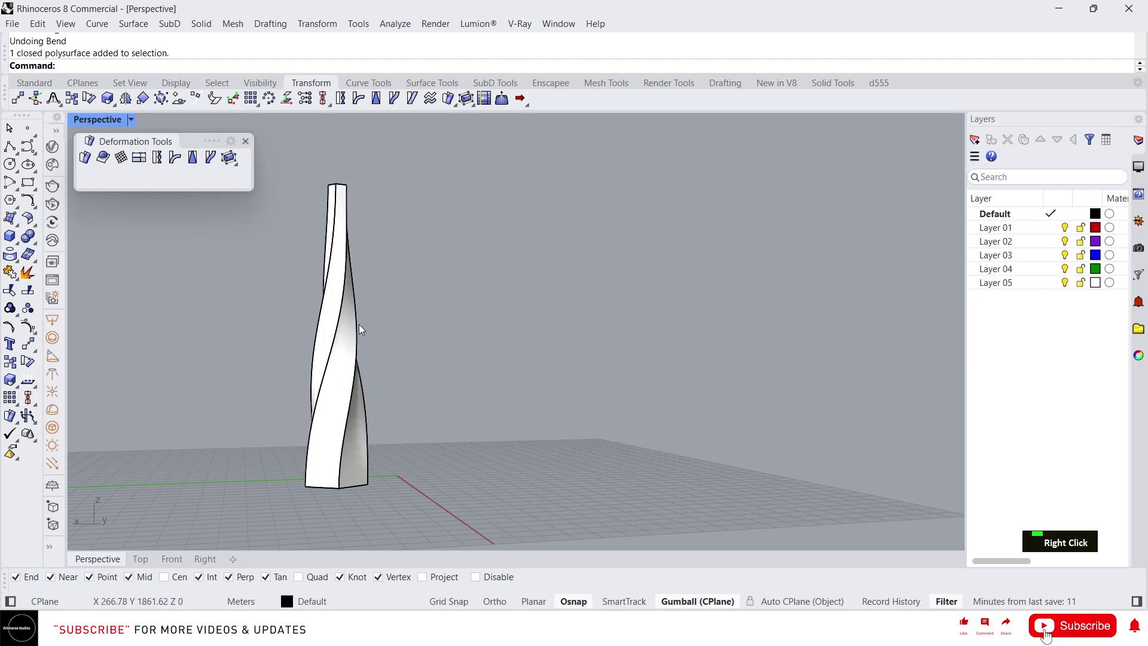
{"action": "right_click_drag", "start_coordinate": [332, 323], "coordinate": [344, 323]}
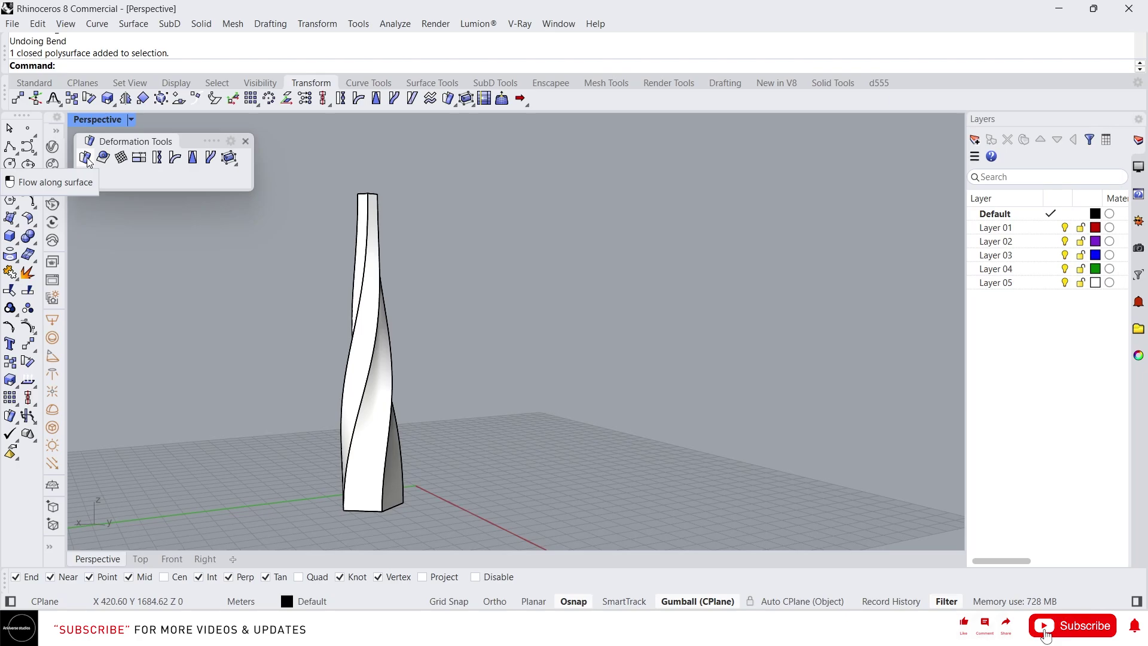
{"action": "right_click_drag", "start_coordinate": [522, 458], "coordinate": [485, 458]}
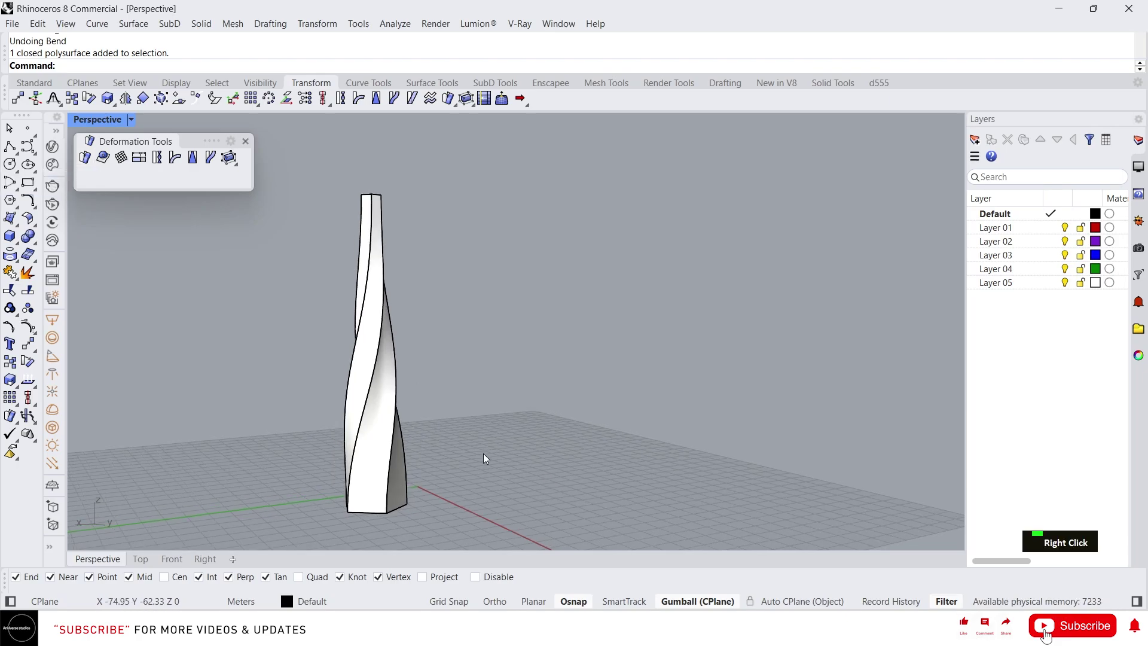
{"action": "left_click", "coordinate": [9, 236]}
{"action": "left_click", "coordinate": [468, 516]}
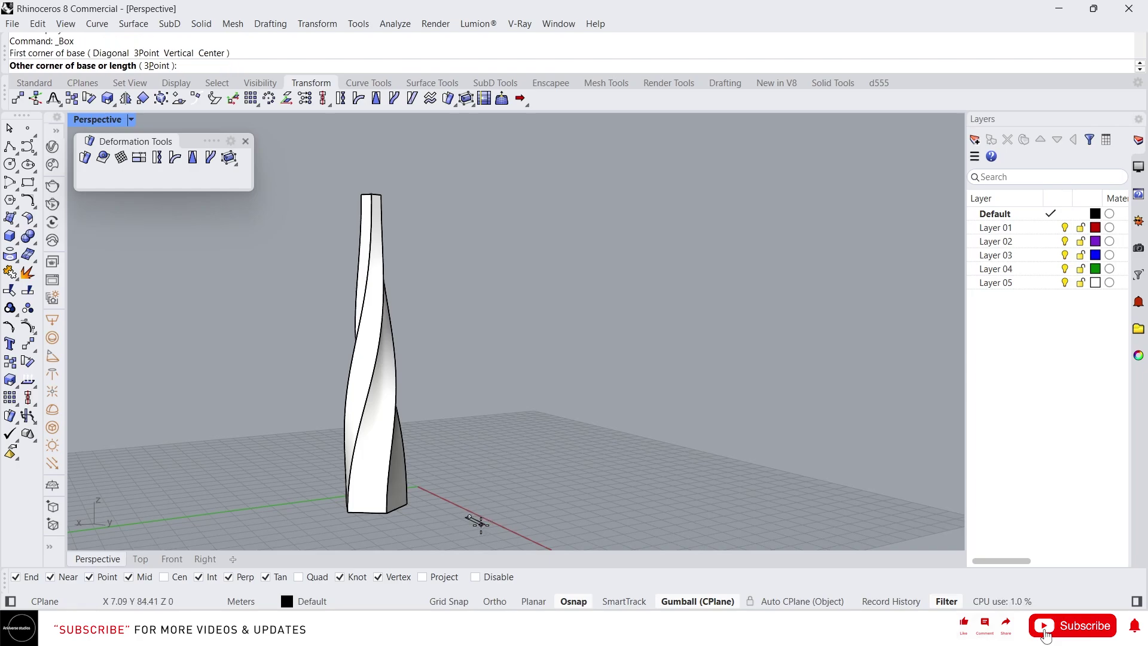
{"action": "key", "text": "Escape"}
{"action": "right_click_drag", "start_coordinate": [472, 510], "coordinate": [451, 502]}
{"action": "scroll", "coordinate": [451, 502], "scroll_direction": "down", "scroll_amount": 8}
{"action": "scroll", "coordinate": [444, 495], "scroll_direction": "up", "scroll_amount": 8}
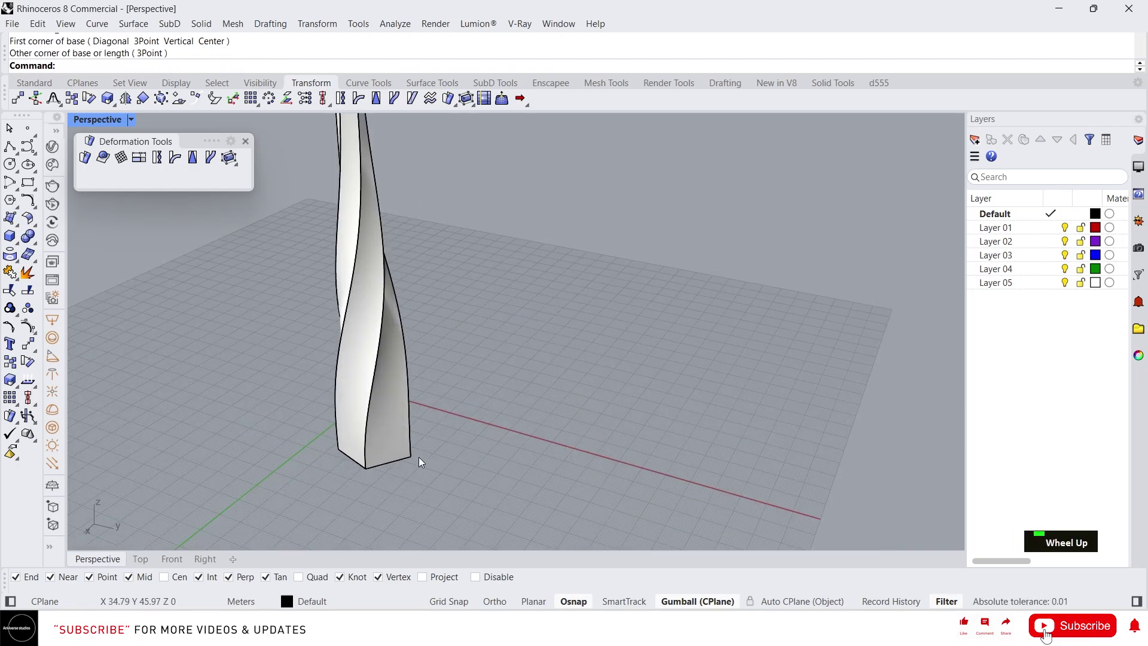
- Draw a long, narrow rectangle on the ground plane beside the twisted column
{"action": "scroll", "coordinate": [359, 448], "scroll_direction": "down", "scroll_amount": 5}
{"action": "right_click_drag", "start_coordinate": [342, 440], "coordinate": [481, 490]}
{"action": "scroll", "coordinate": [502, 502], "scroll_direction": "up", "scroll_amount": 3}
{"action": "type", "text": "rec"}
{"action": "key", "text": "Return"}
{"action": "left_click", "coordinate": [405, 443]}
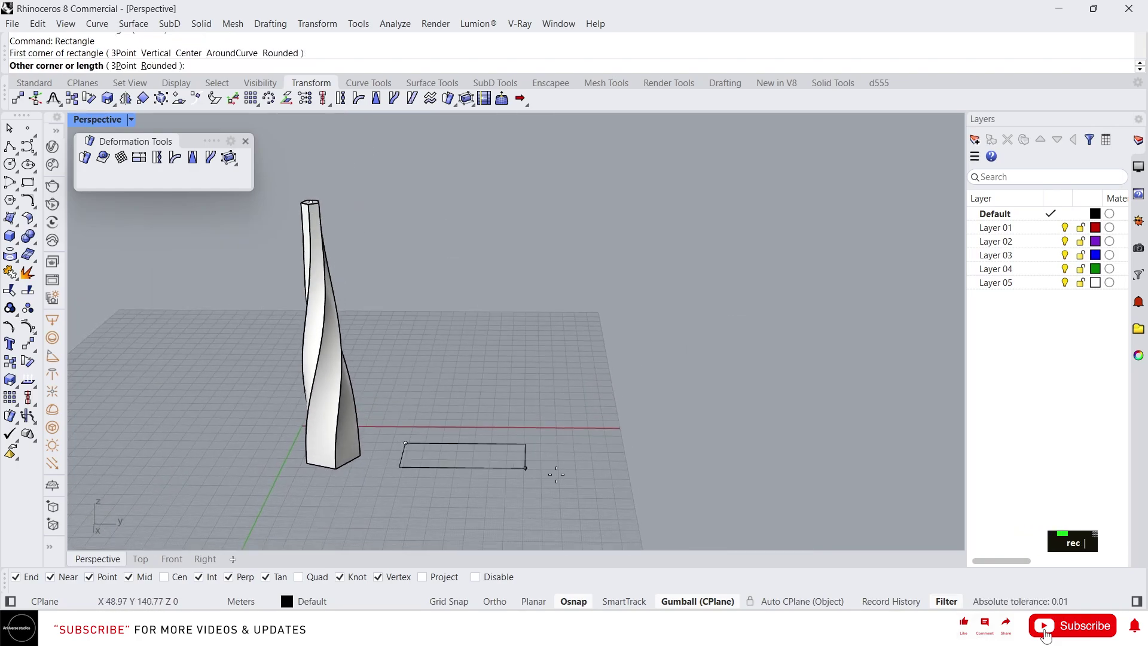
{"action": "left_click", "coordinate": [743, 473]}
- Create a small box at the corner of the rectangle's short end nearest the column
{"action": "right_click_drag", "start_coordinate": [734, 503], "coordinate": [694, 511]}
{"action": "scroll", "coordinate": [493, 425], "scroll_direction": "down", "scroll_amount": 3}
{"action": "scroll", "coordinate": [494, 467], "scroll_direction": "up", "scroll_amount": 5}
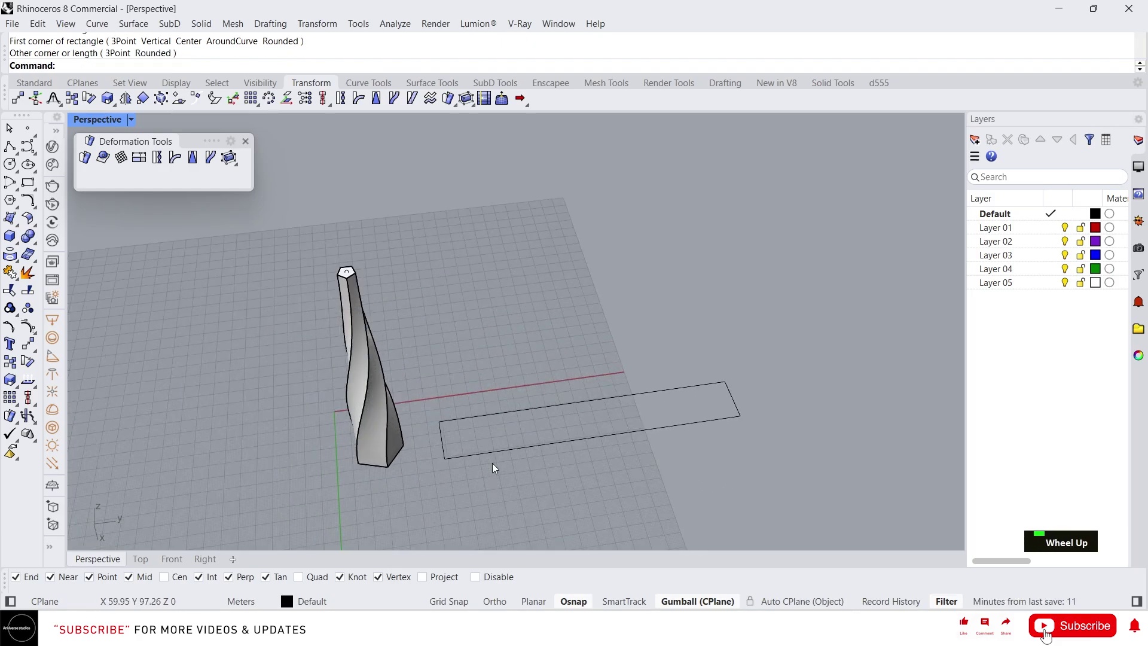
{"action": "left_click", "coordinate": [9, 237]}
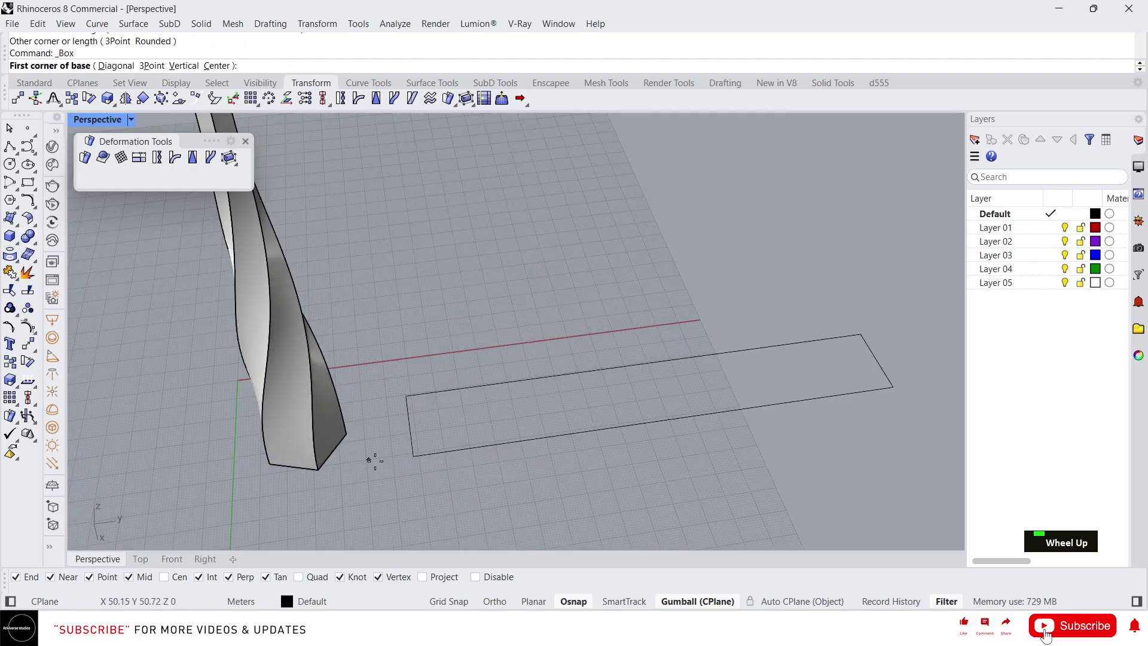
{"action": "scroll", "coordinate": [382, 448], "scroll_direction": "up", "scroll_amount": 5}
{"action": "left_click", "coordinate": [404, 412]}
{"action": "left_click", "coordinate": [421, 404]}
{"action": "left_click", "coordinate": [418, 378]}
{"action": "right_click_drag", "start_coordinate": [432, 389], "coordinate": [379, 361]}
{"action": "scroll", "coordinate": [379, 362], "scroll_direction": "down", "scroll_amount": 5}
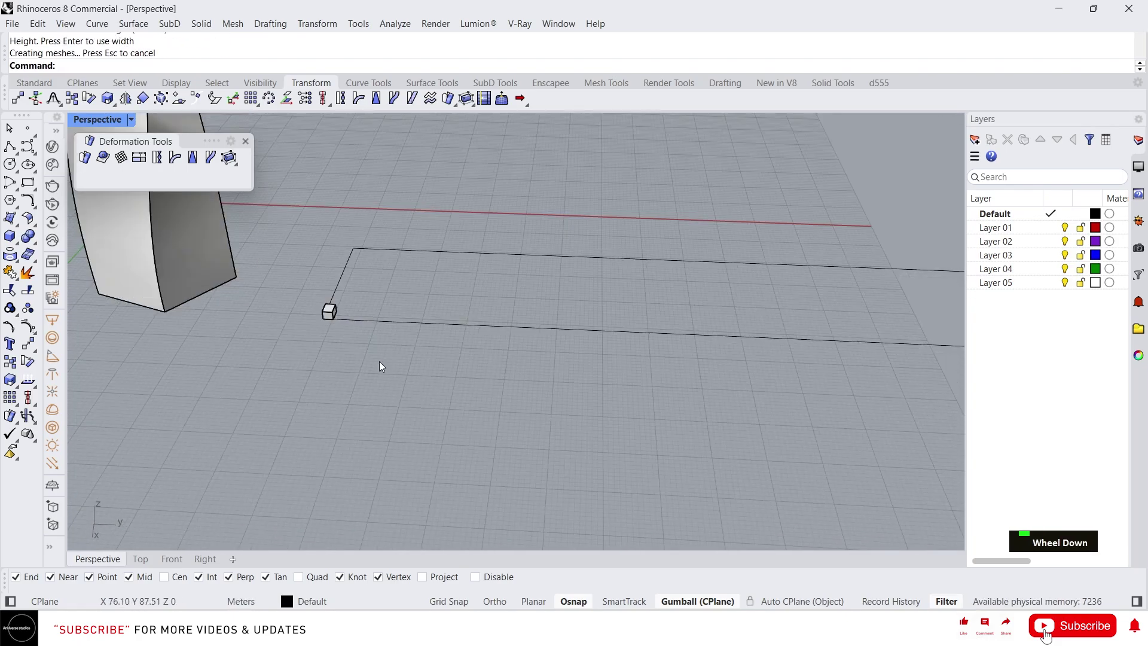
- Start a rectangular Array with the small box as the object to copy
{"action": "scroll", "coordinate": [332, 307], "scroll_direction": "up", "scroll_amount": 7}
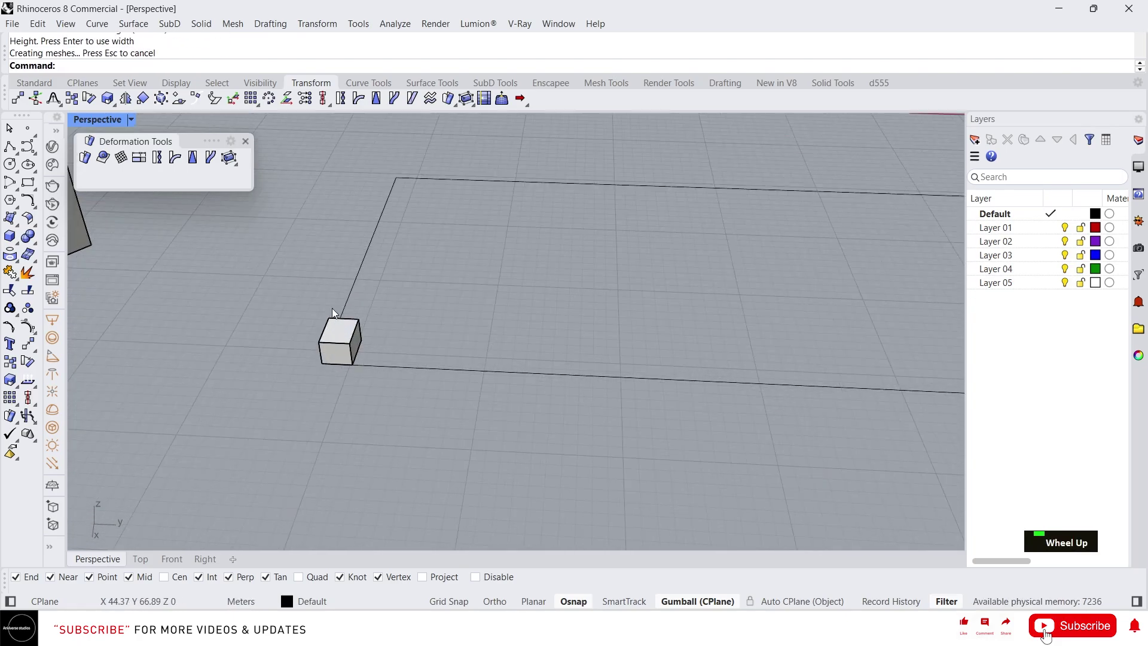
{"action": "left_click", "coordinate": [357, 338]}
{"action": "key", "text": "Escape"}
{"action": "key", "text": "Escape"}
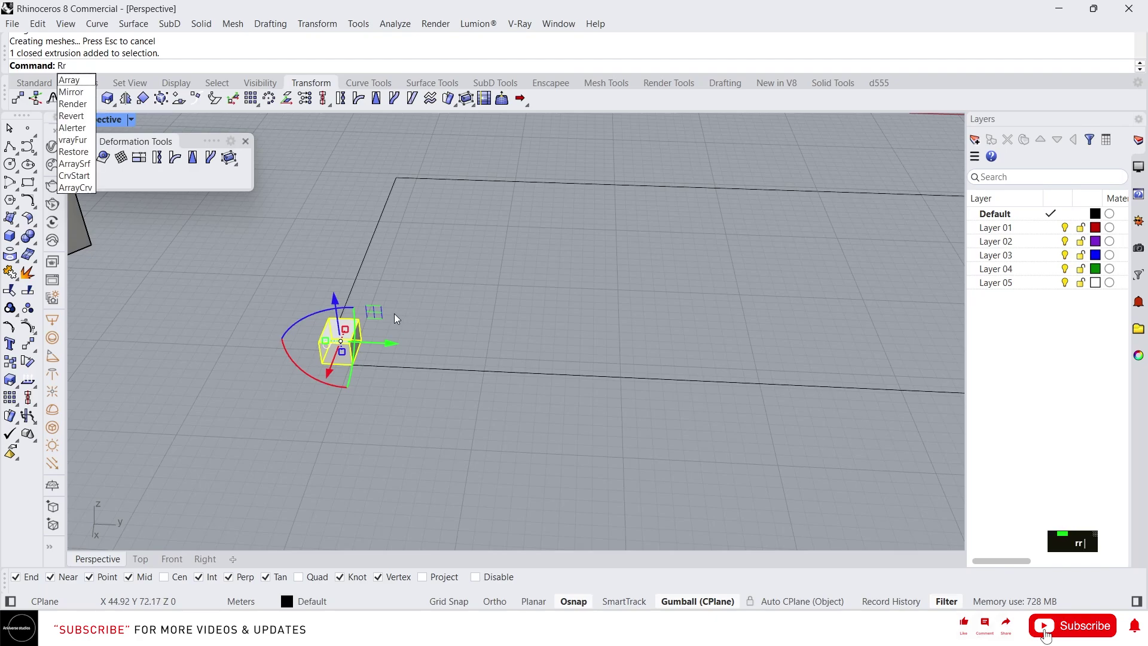
{"action": "type", "text": "arr"}
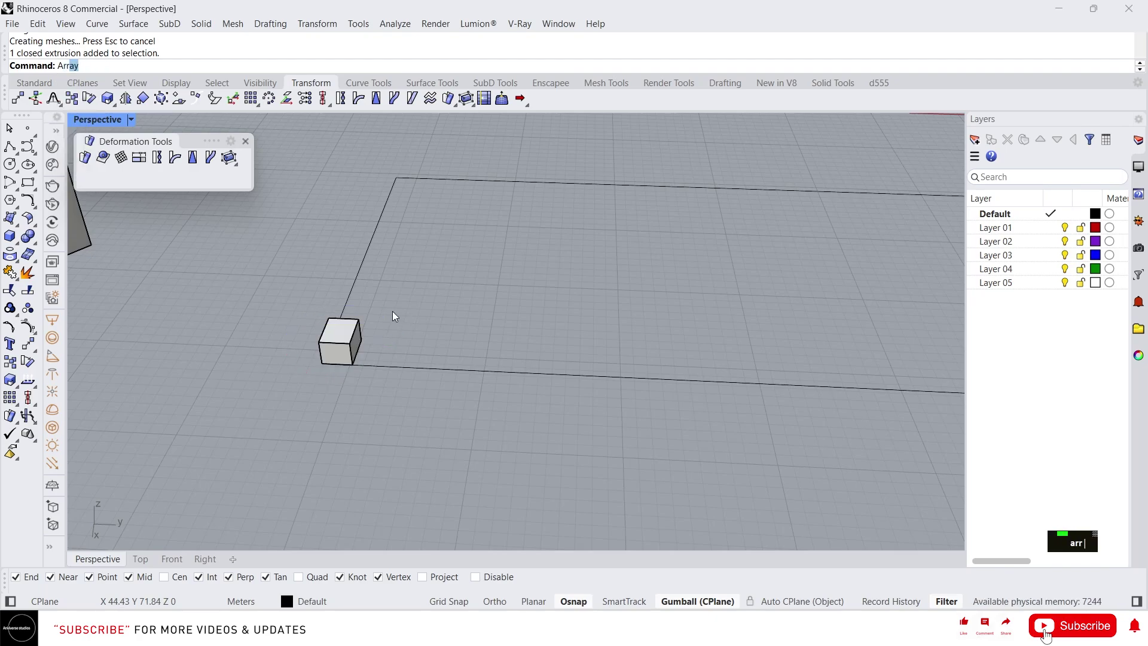
{"action": "left_click", "coordinate": [89, 80]}
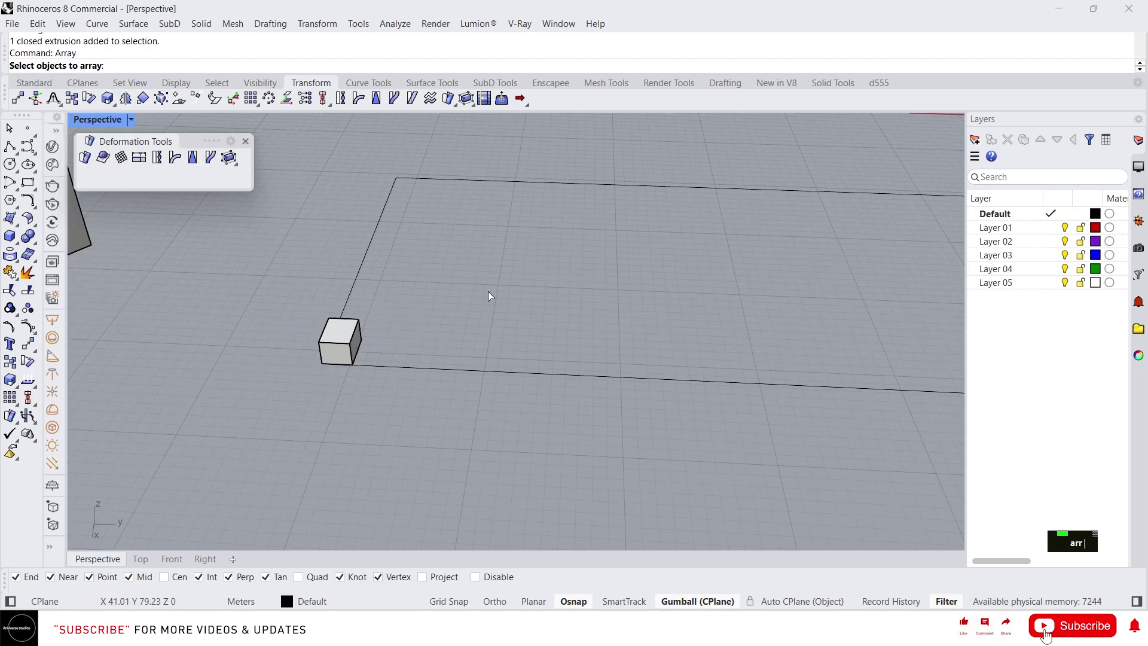
{"action": "left_click", "coordinate": [348, 347]}
{"action": "right_click", "coordinate": [323, 388]}
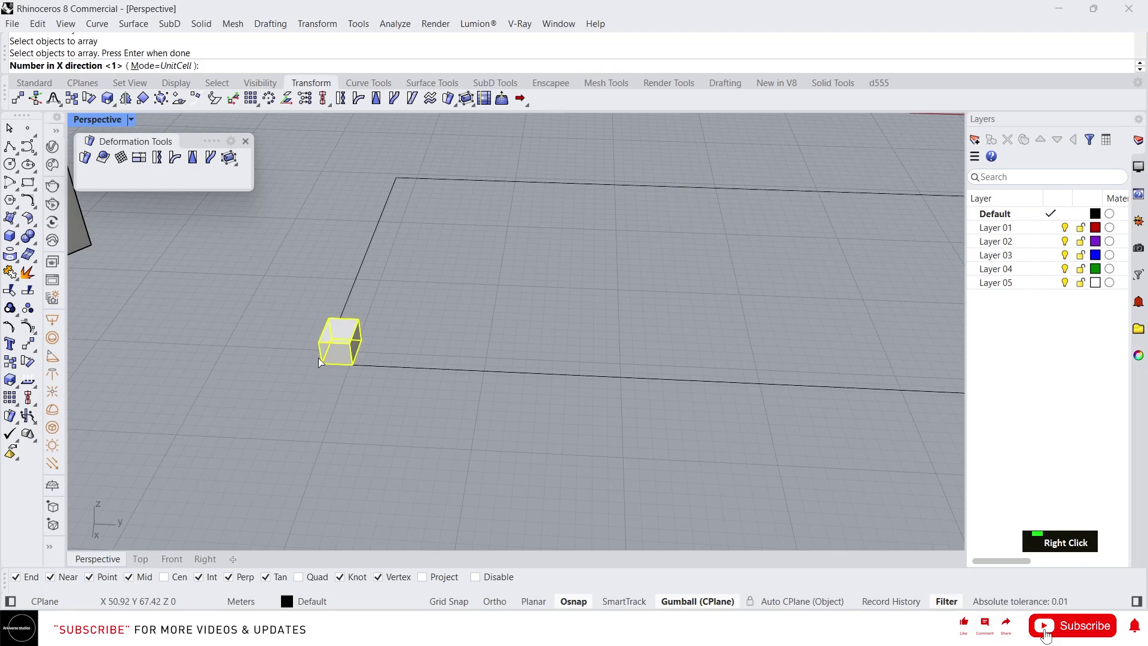
- Set the array counts to 10 in X, 50 in Y and 1 in Z
{"action": "scroll", "coordinate": [279, 362], "scroll_direction": "down", "scroll_amount": 10}
{"action": "right_click_drag", "start_coordinate": [279, 362], "coordinate": [356, 346]}
{"action": "scroll", "coordinate": [356, 346], "scroll_direction": "up", "scroll_amount": 2}
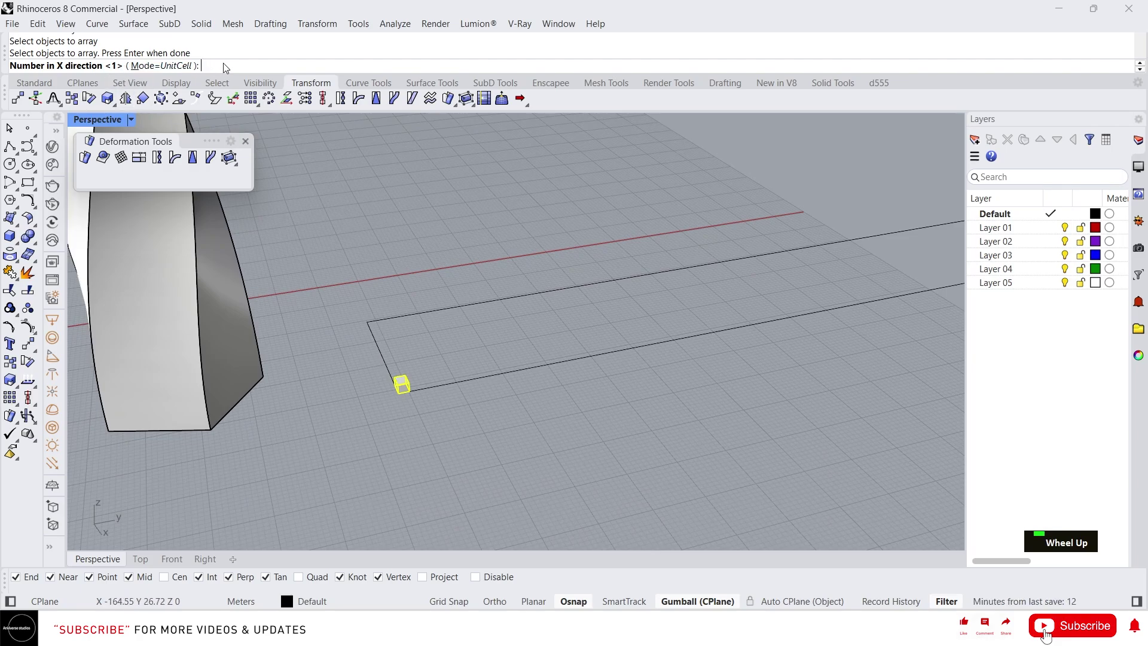
{"action": "type", "text": "10"}
{"action": "key", "text": "Return"}
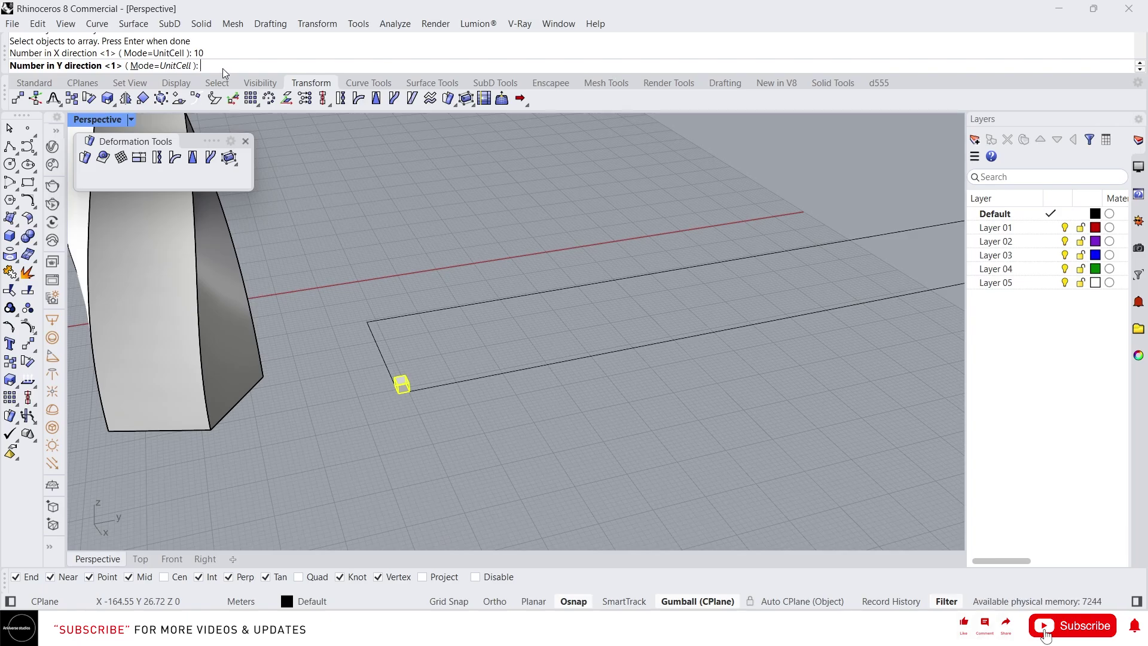
{"action": "type", "text": "50"}
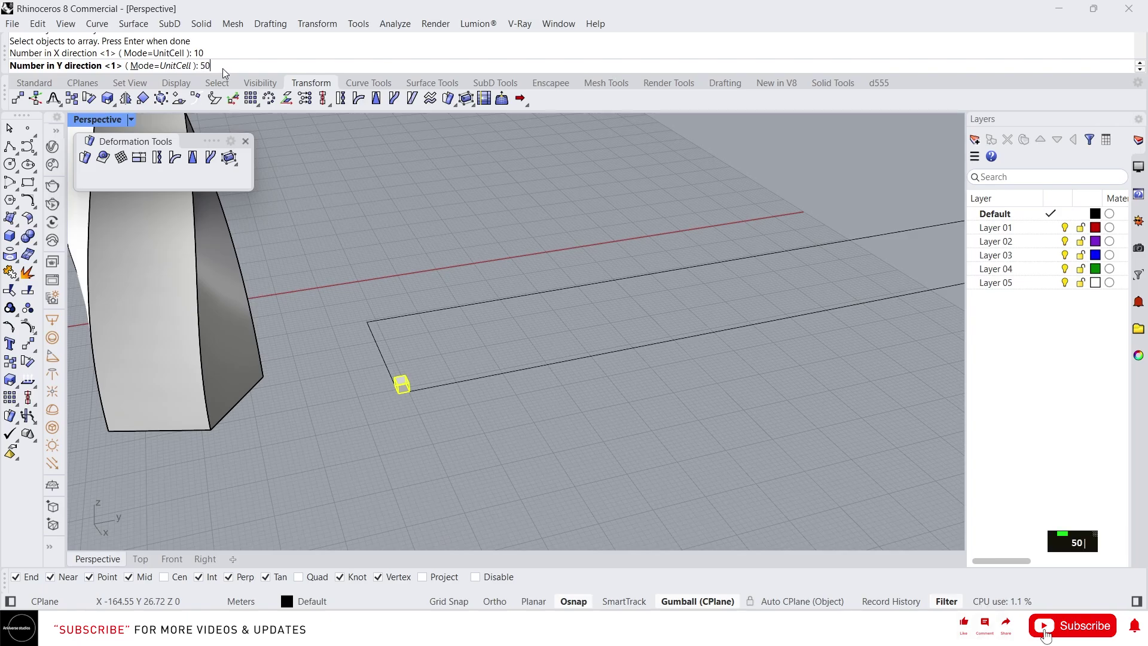
{"action": "key", "text": "Return"}
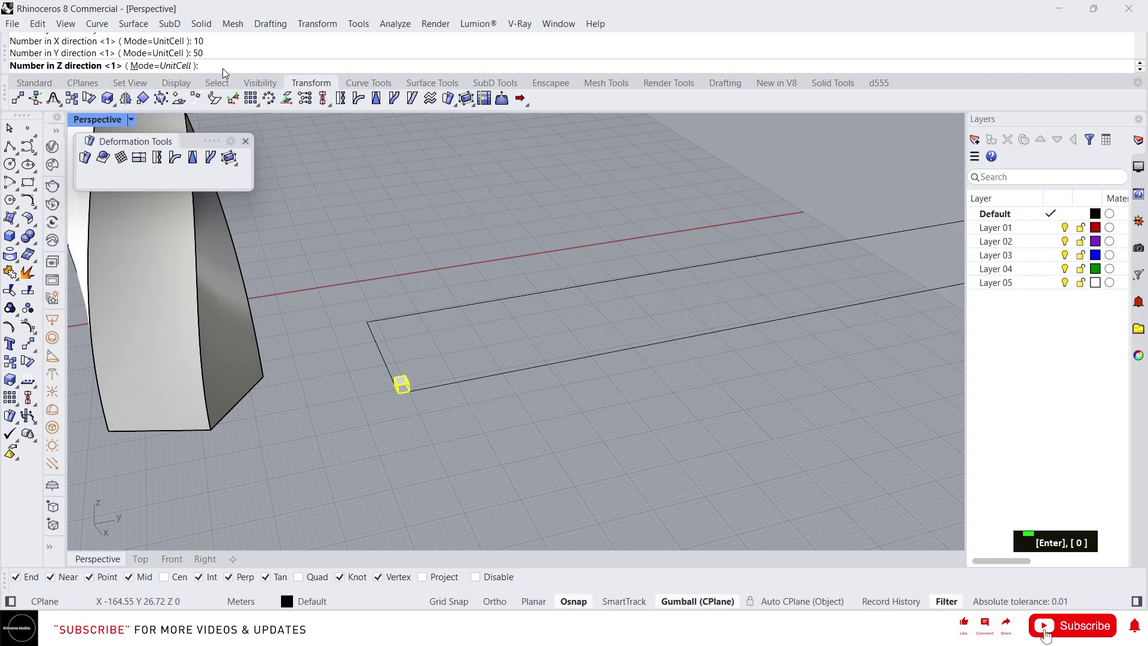
{"action": "key", "text": "Return"}
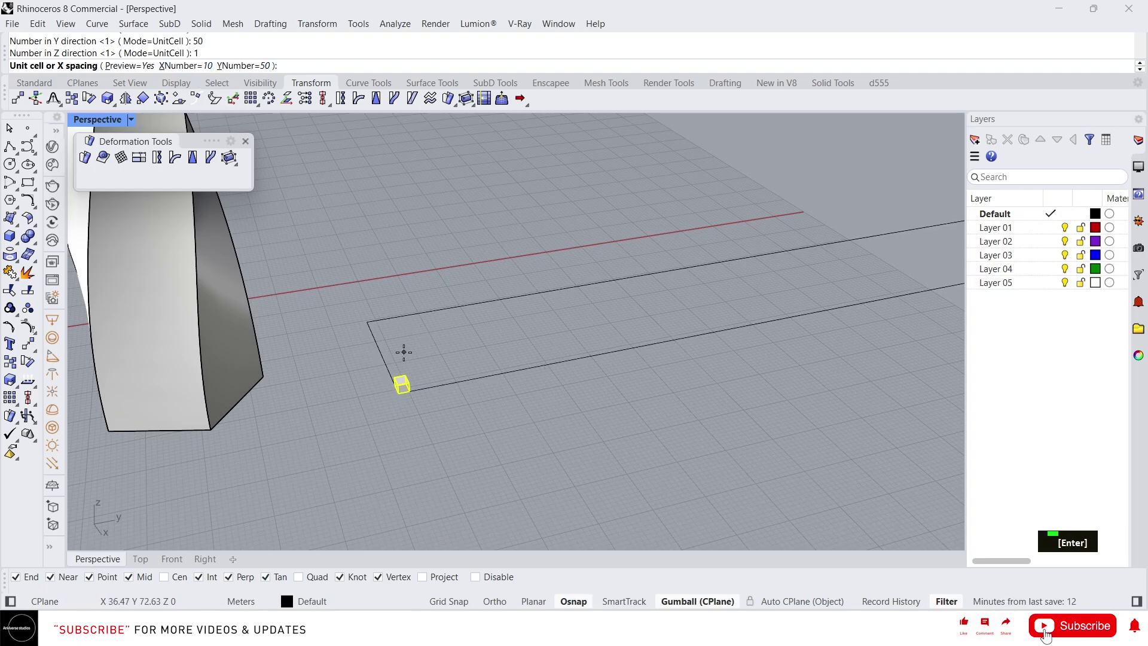
- Pick the array's unit cell from the box's base corner, spacing copies about -5.14 m in X and 6.72 m in Y
{"action": "scroll", "coordinate": [403, 352], "scroll_direction": "up", "scroll_amount": 10}
{"action": "left_click", "coordinate": [361, 389]}
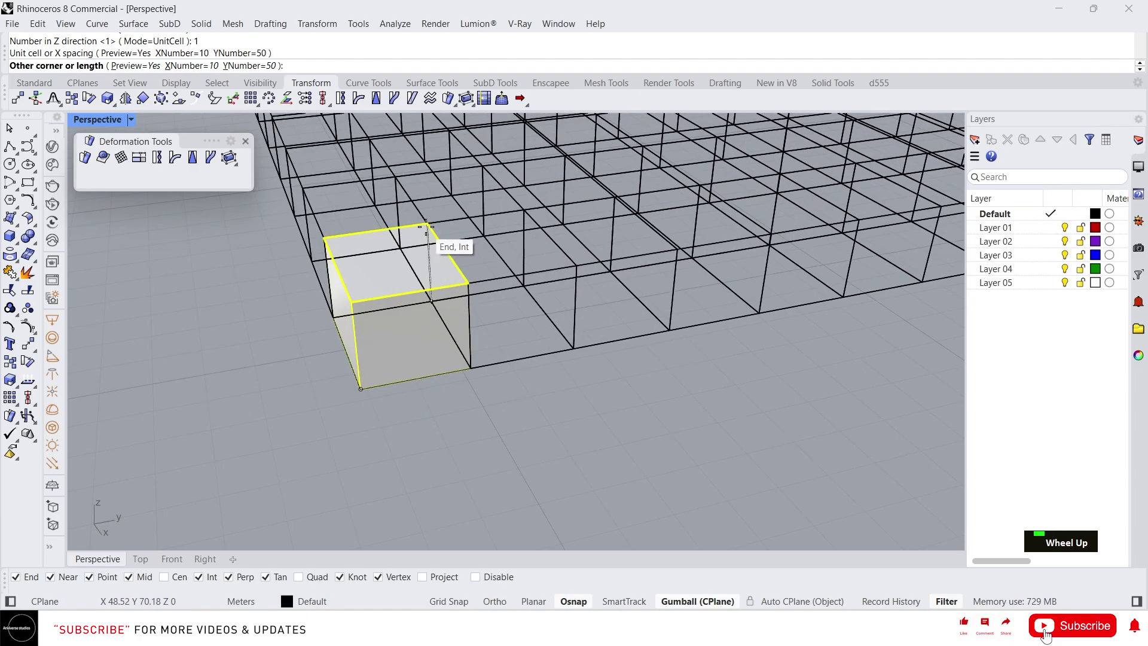
{"action": "scroll", "coordinate": [478, 182], "scroll_direction": "down", "scroll_amount": 10}
{"action": "right_click_drag", "start_coordinate": [478, 182], "coordinate": [507, 252]}
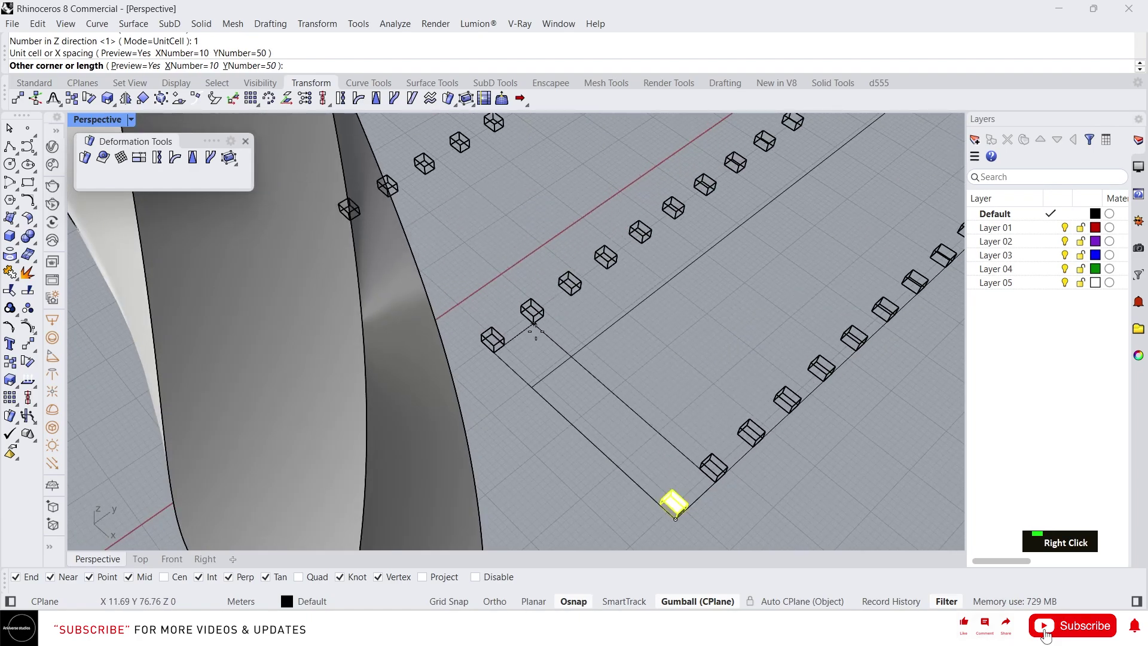
{"action": "left_click", "coordinate": [679, 468]}
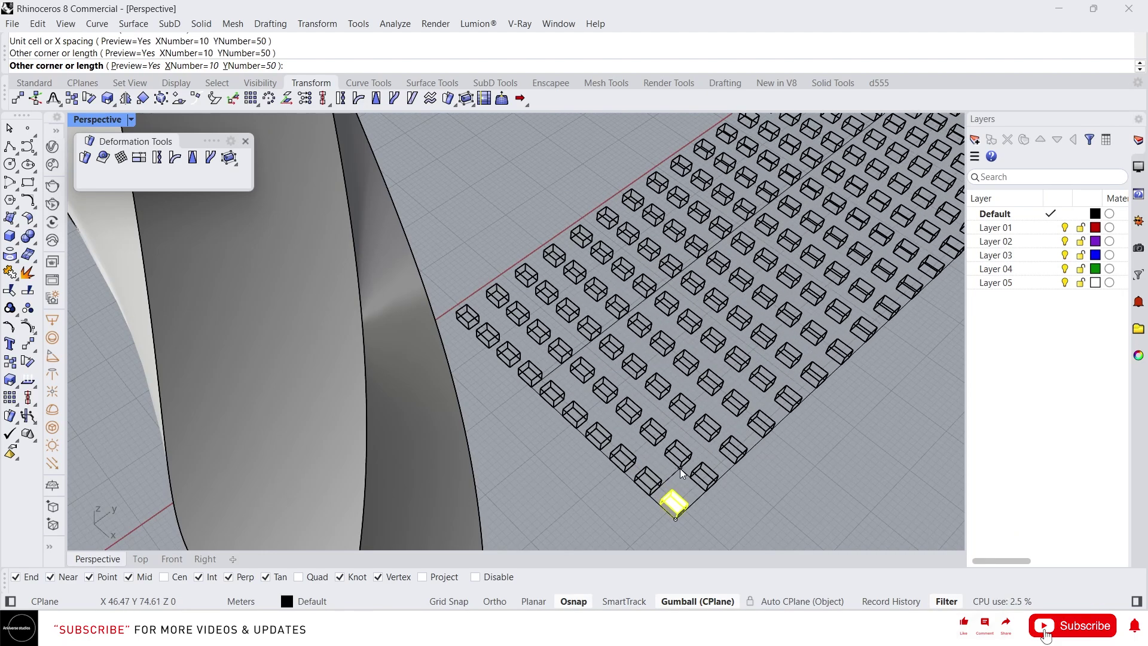
{"action": "left_click", "coordinate": [681, 472]}
- Set the array's X count to 6 so the rows fit the rectangle's width
{"action": "scroll", "coordinate": [605, 432], "scroll_direction": "down", "scroll_amount": 3}
{"action": "right_click_drag", "start_coordinate": [605, 432], "coordinate": [643, 387]}
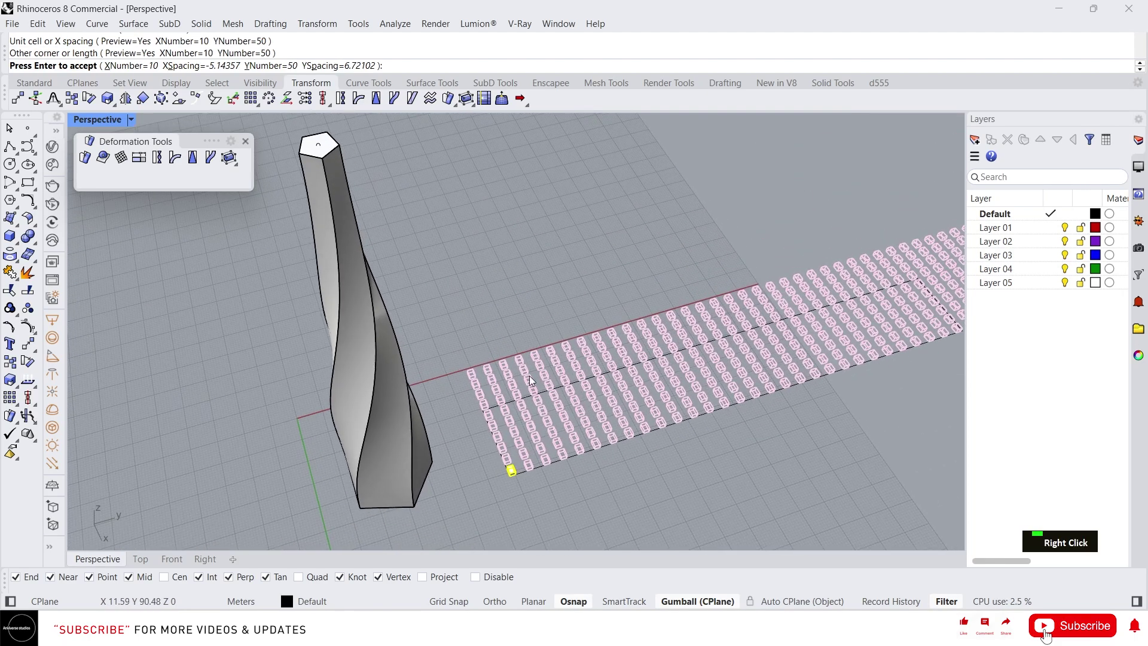
{"action": "right_click_drag", "start_coordinate": [529, 375], "coordinate": [704, 403]}
{"action": "scroll", "coordinate": [406, 395], "scroll_direction": "up", "scroll_amount": 2}
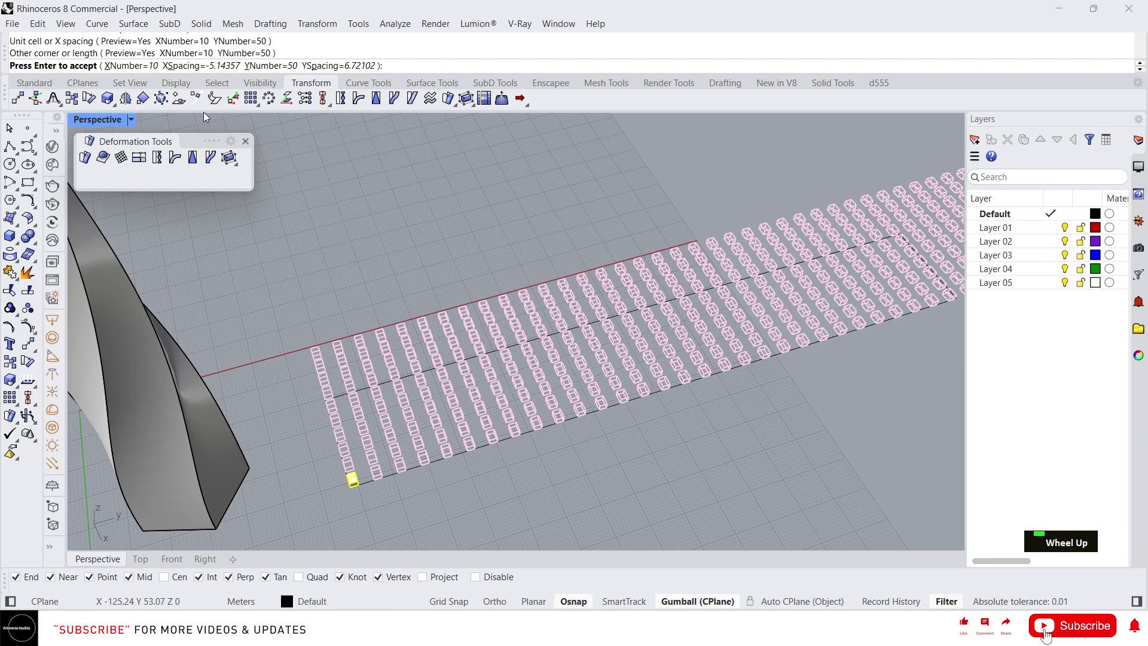
{"action": "left_click", "coordinate": [138, 66]}
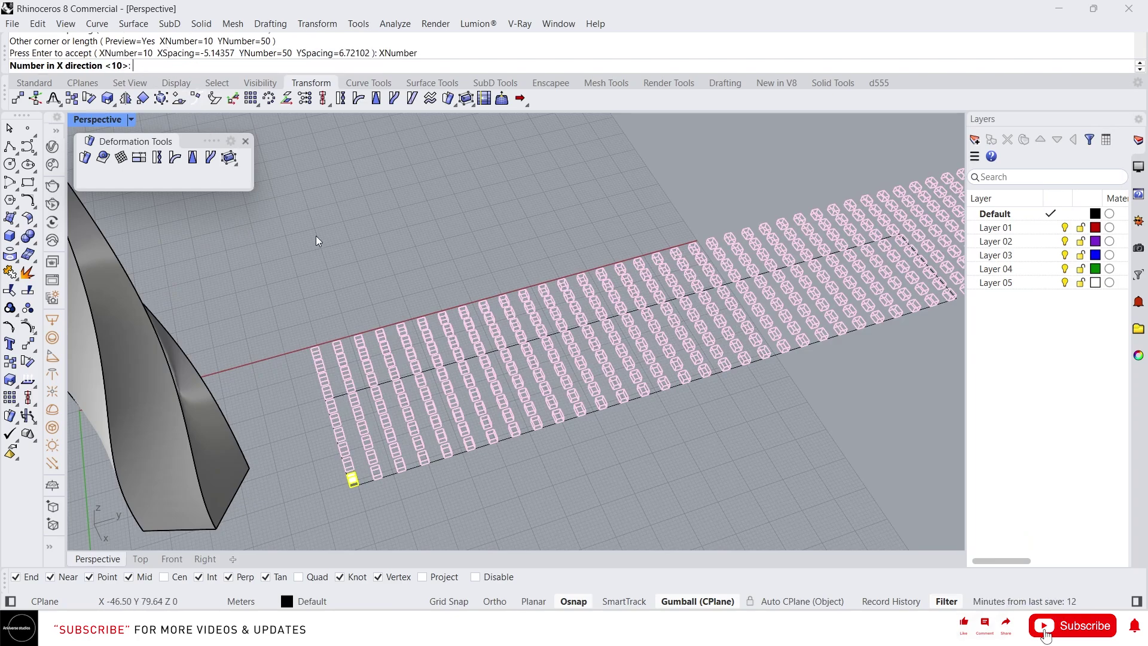
{"action": "type", "text": "6"}
{"action": "key", "text": "Return"}
- Set the array's Y count to 35
{"action": "scroll", "coordinate": [468, 411], "scroll_direction": "down", "scroll_amount": 2}
{"action": "scroll", "coordinate": [468, 411], "scroll_direction": "down", "scroll_amount": 2}
{"action": "right_click_drag", "start_coordinate": [872, 322], "coordinate": [802, 410]}
{"action": "scroll", "coordinate": [801, 410], "scroll_direction": "up", "scroll_amount": 4}
{"action": "scroll", "coordinate": [615, 415], "scroll_direction": "up", "scroll_amount": 3}
{"action": "right_click_drag", "start_coordinate": [550, 384], "coordinate": [747, 356]}
{"action": "scroll", "coordinate": [637, 415], "scroll_direction": "up", "scroll_amount": 2}
{"action": "scroll", "coordinate": [660, 368], "scroll_direction": "down", "scroll_amount": 6}
{"action": "scroll", "coordinate": [753, 352], "scroll_direction": "up", "scroll_amount": 4}
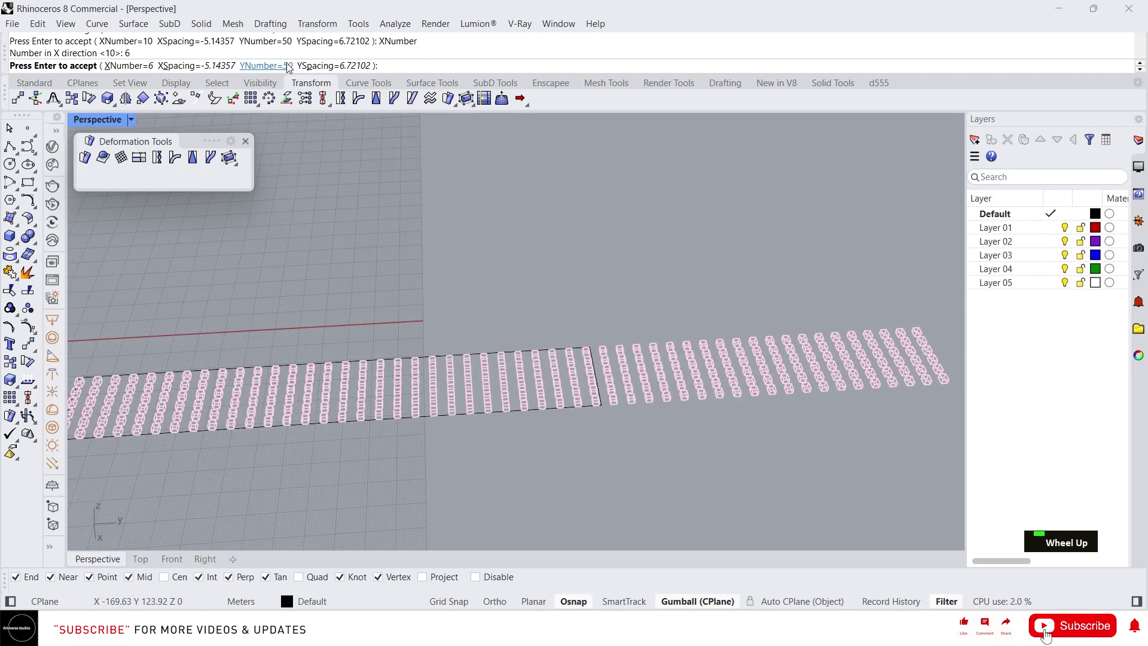
{"action": "left_click", "coordinate": [271, 66]}
{"action": "type", "text": "35"}
{"action": "key", "text": "Return"}
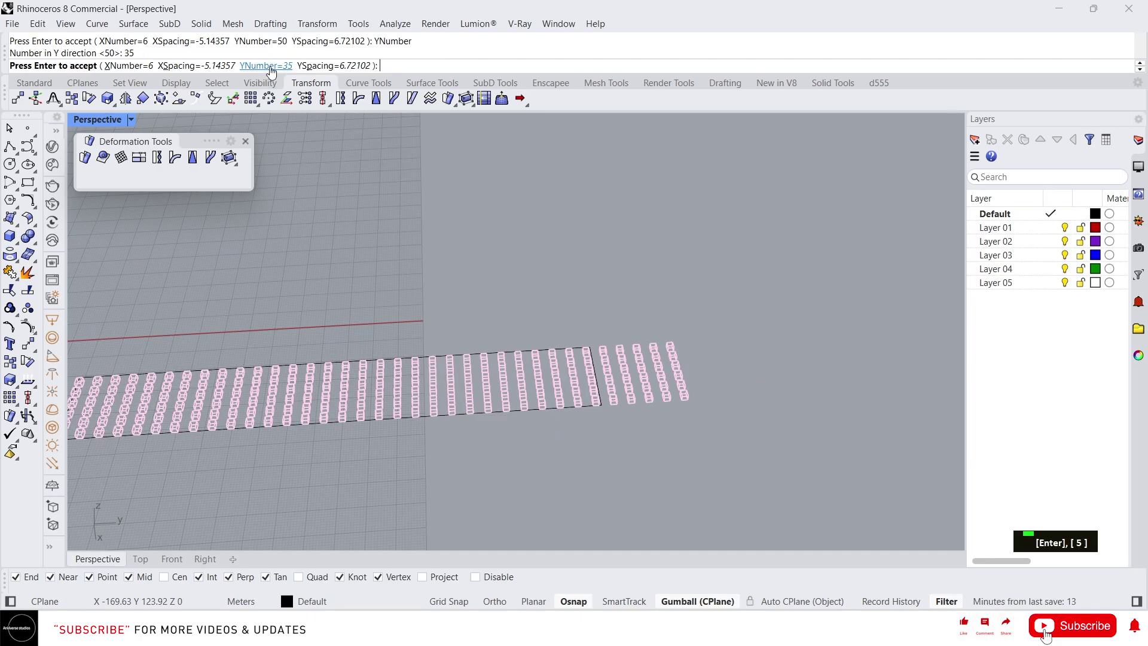
- Reduce the array's Y count to 32 and finally to 29 to fit the rectangle's length, and accept the array
{"action": "left_click", "coordinate": [270, 67]}
{"action": "type", "text": "32"}
{"action": "key", "text": "Return"}
{"action": "left_click", "coordinate": [270, 66]}
{"action": "type", "text": "29"}
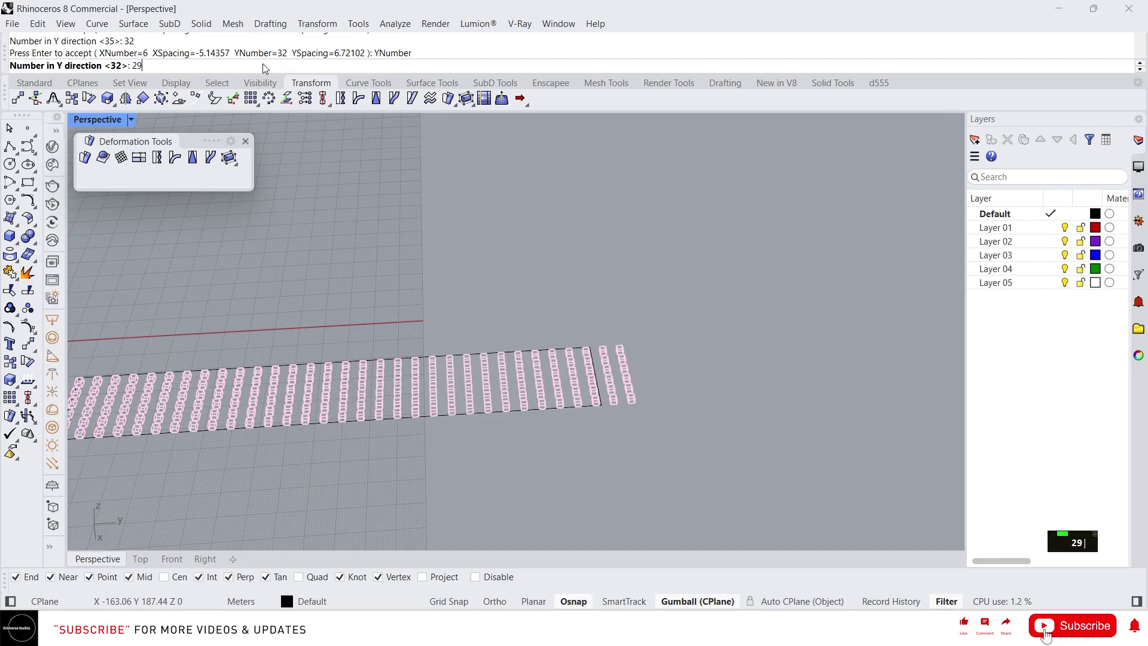
{"action": "key", "text": "Return"}
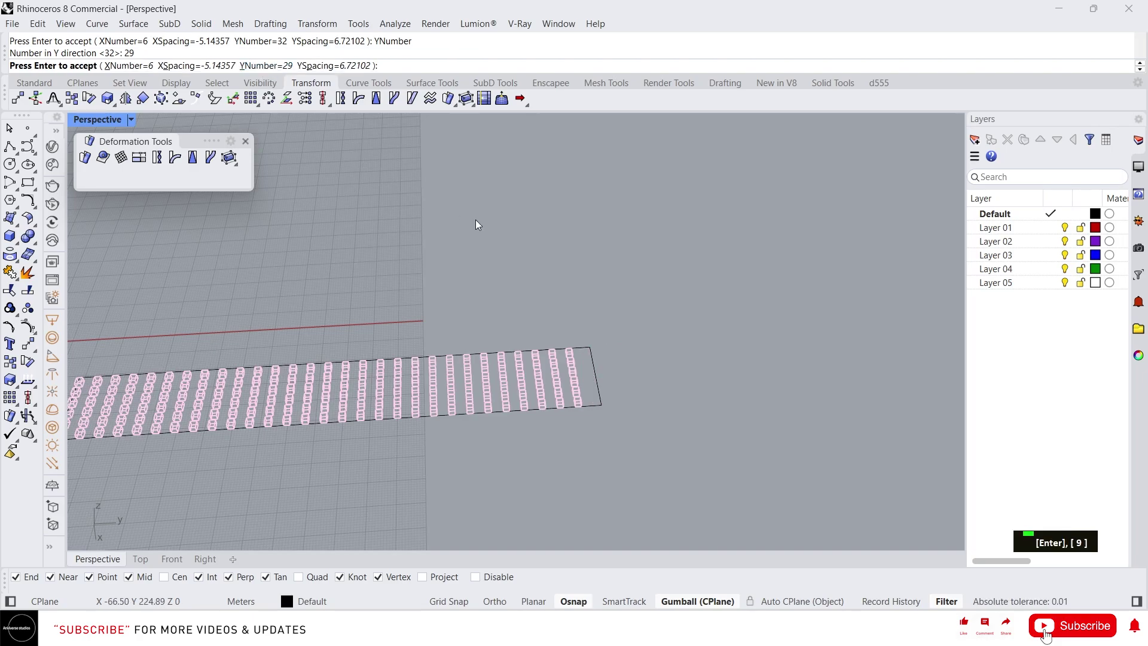
{"action": "right_click", "coordinate": [540, 256]}
- Select all the arrayed boxes inside the rectangle and group them
{"action": "scroll", "coordinate": [497, 272], "scroll_direction": "up", "scroll_amount": 5}
{"action": "scroll", "coordinate": [470, 296], "scroll_direction": "up", "scroll_amount": 2}
{"action": "left_click_drag", "start_coordinate": [291, 258], "coordinate": [708, 414]}
{"action": "type", "text": "g"}
{"action": "key", "text": "Return"}
- Clear the selection and select the arrayed boxes again as one group
{"action": "scroll", "coordinate": [630, 418], "scroll_direction": "down", "scroll_amount": 5}
{"action": "right_click_drag", "start_coordinate": [630, 417], "coordinate": [589, 371]}
{"action": "scroll", "coordinate": [558, 359], "scroll_direction": "up", "scroll_amount": 3}
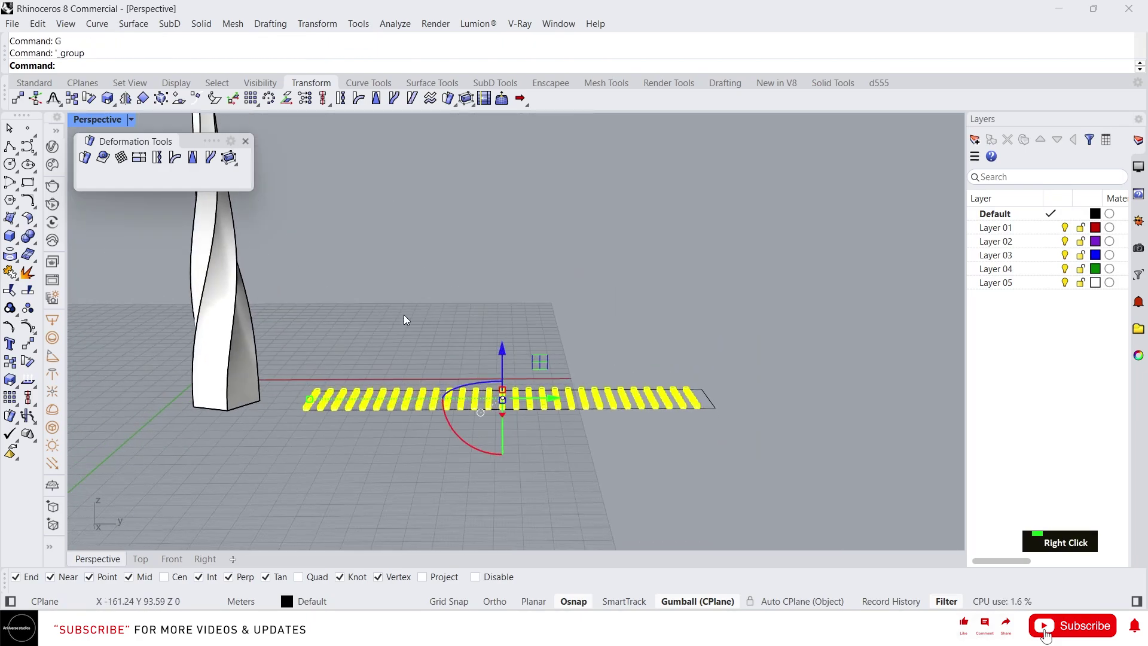
{"action": "right_click_drag", "start_coordinate": [502, 366], "coordinate": [334, 391]}
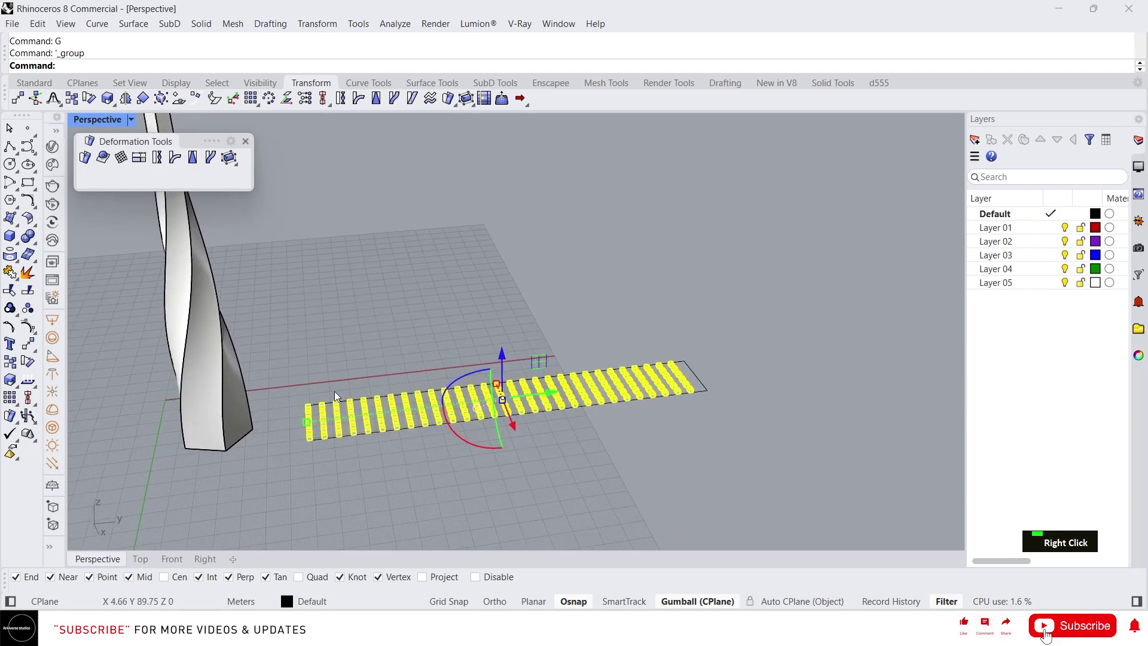
{"action": "key", "text": "Escape"}
{"action": "left_click", "coordinate": [703, 386]}
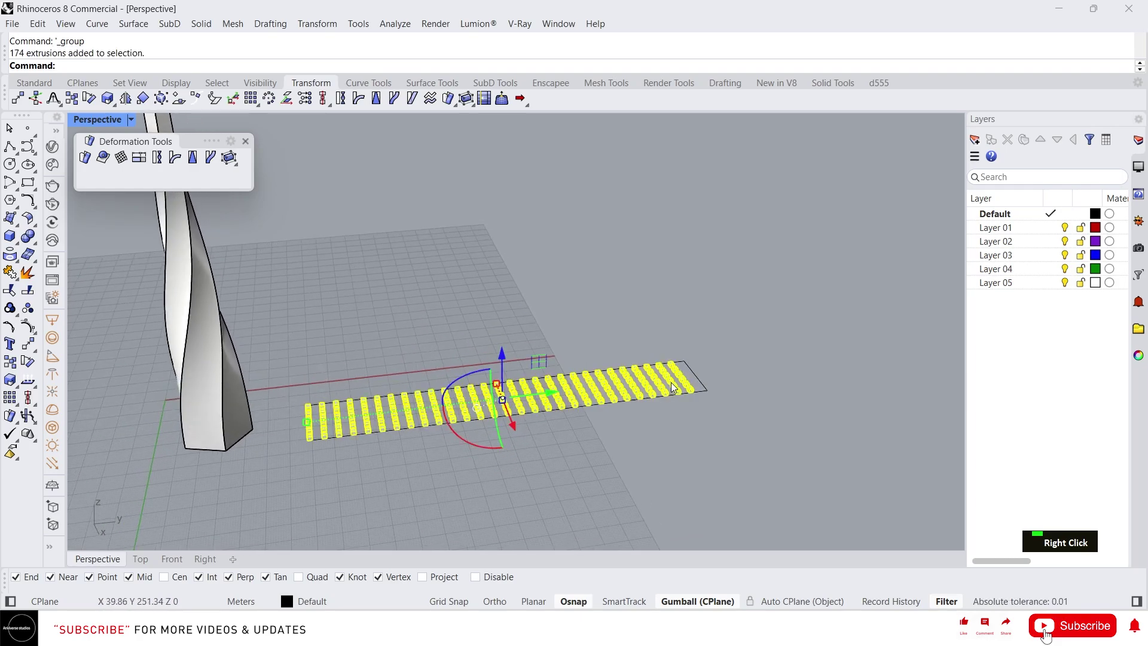
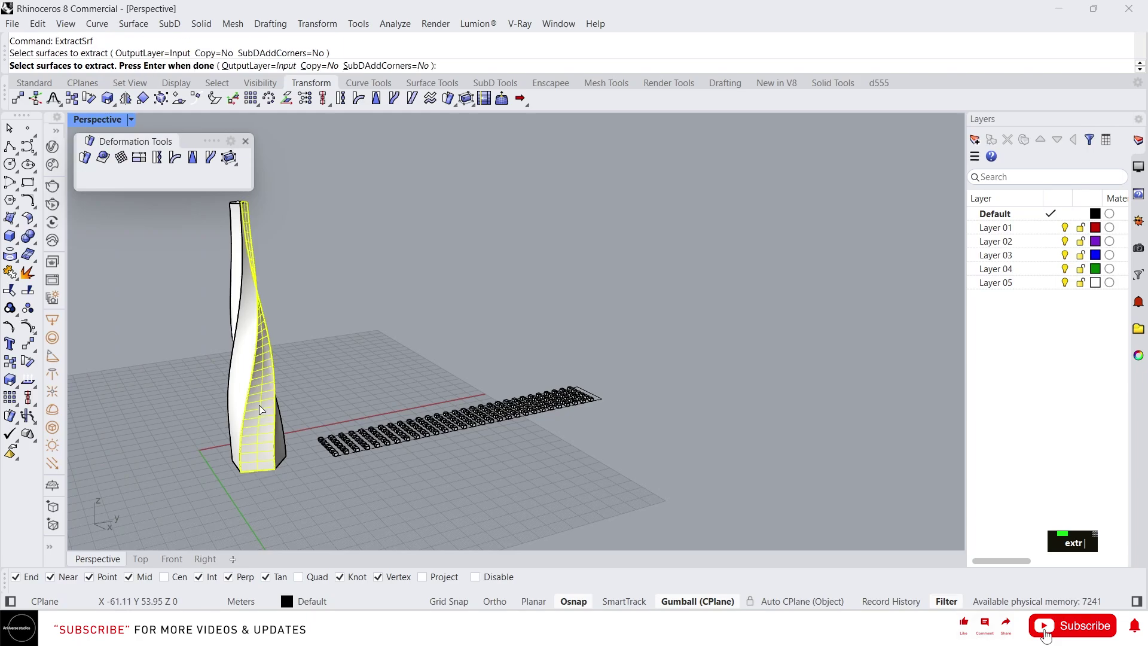
- Extract the front side face of the twisted column as a separate surface
{"action": "key", "text": "Return"}
{"action": "right_click_drag", "start_coordinate": [321, 415], "coordinate": [325, 374]}
{"action": "key", "text": "Escape"}
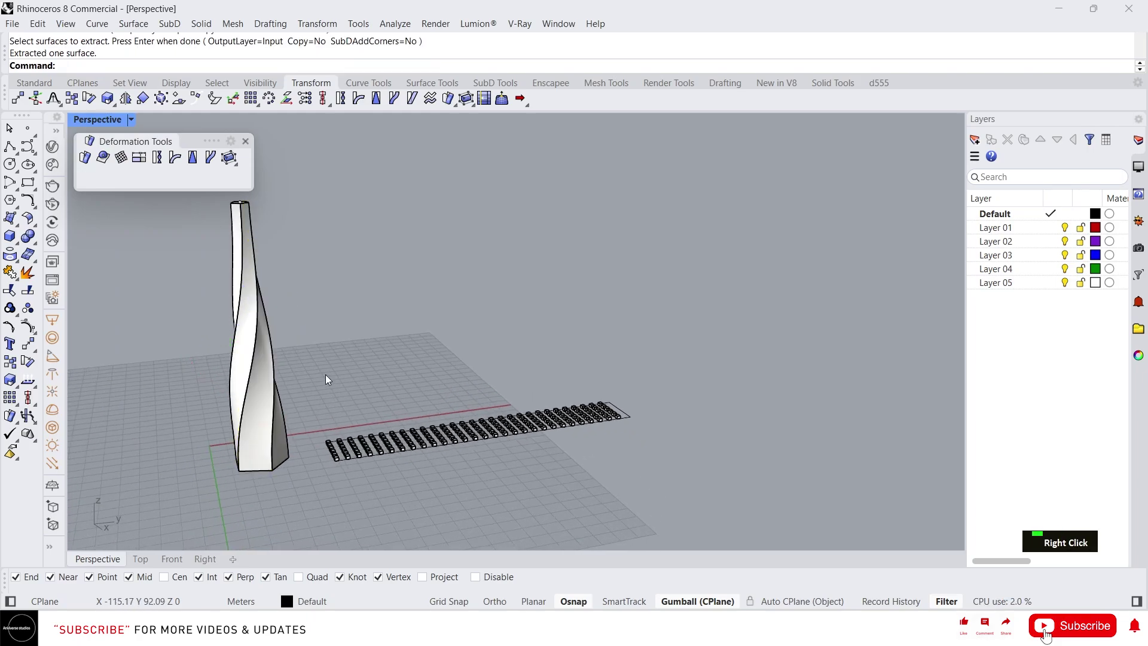
{"action": "scroll", "coordinate": [349, 455], "scroll_direction": "up", "scroll_amount": 5}
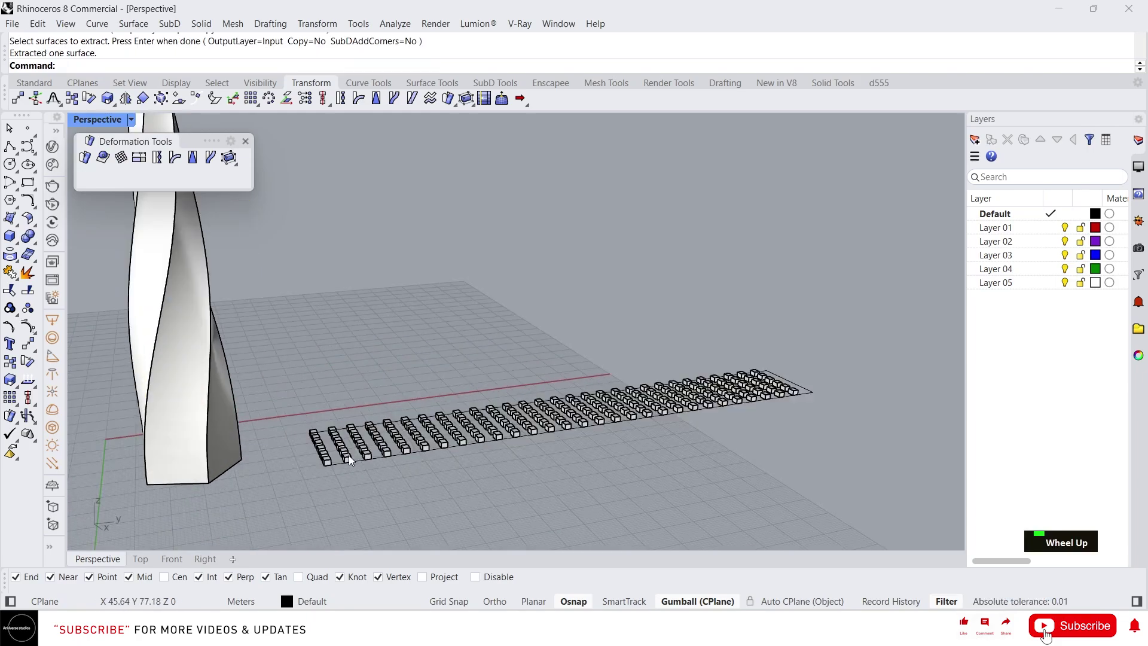
{"action": "left_click", "coordinate": [349, 454]}
{"action": "left_click", "coordinate": [86, 158]}
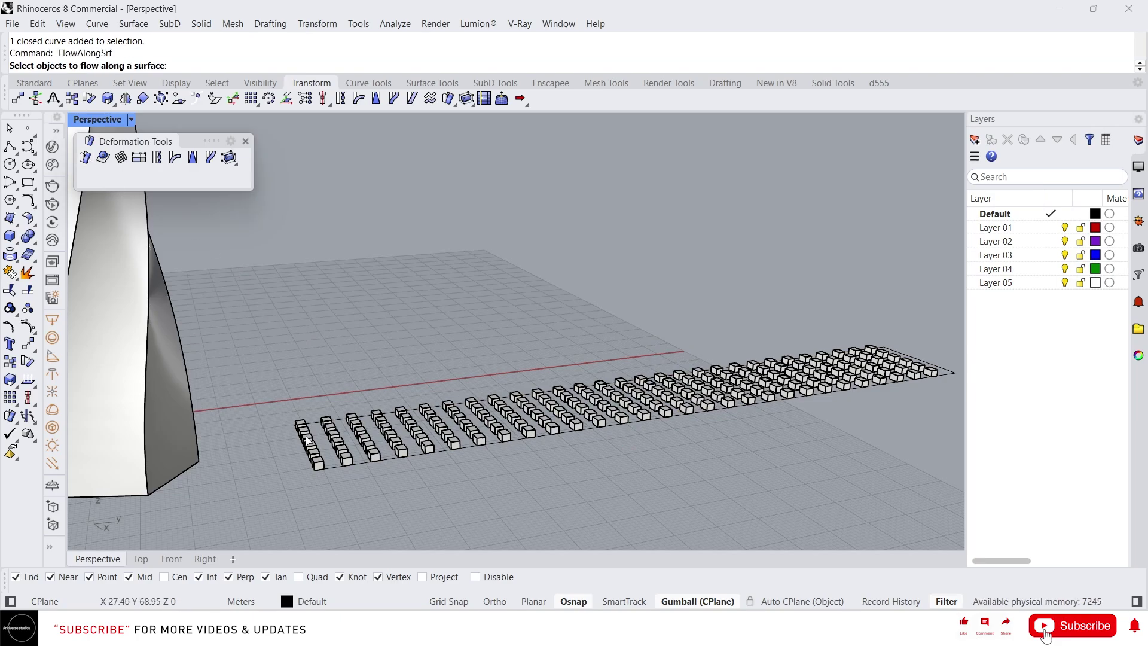
{"action": "left_click", "coordinate": [341, 452]}
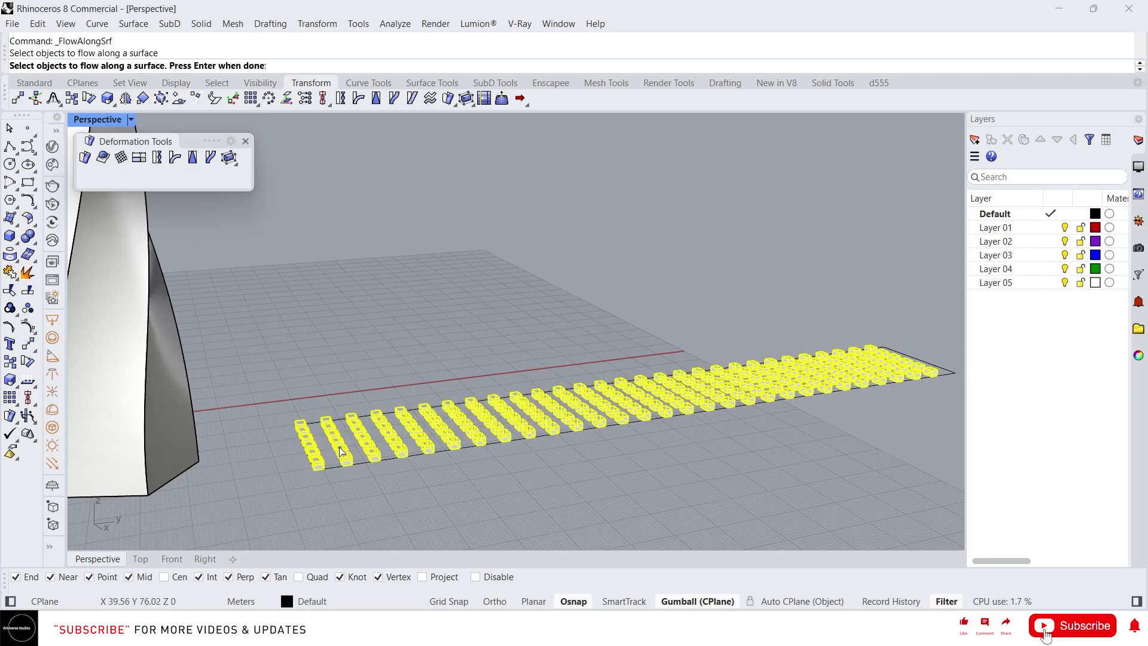
{"action": "key", "text": "Return"}
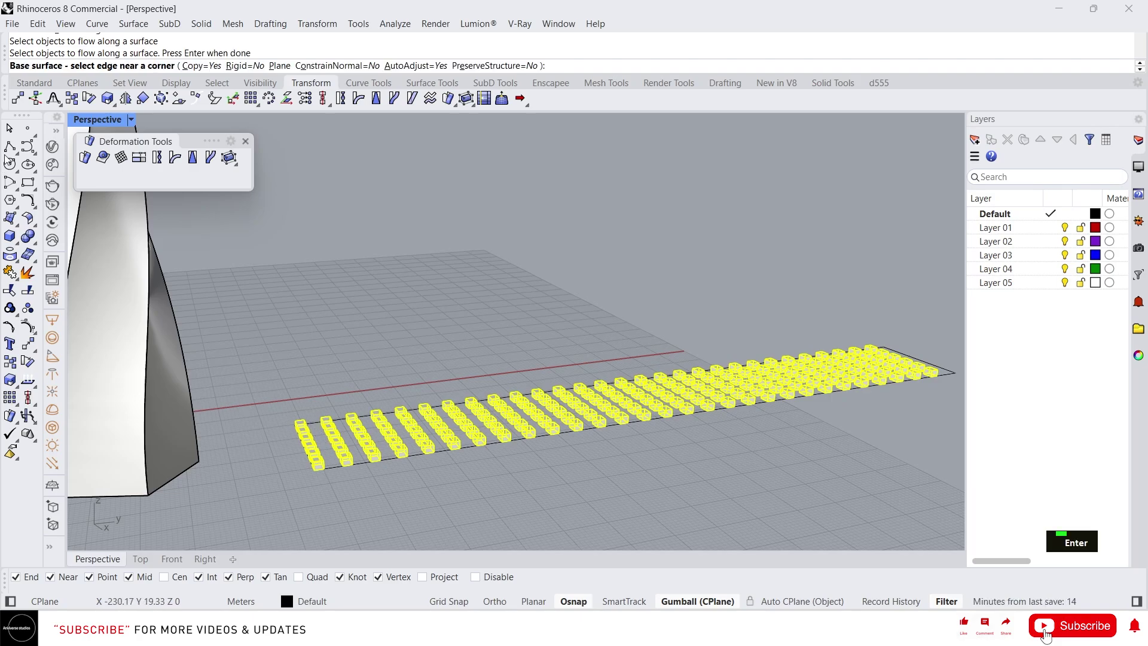
{"action": "key", "text": "Escape"}
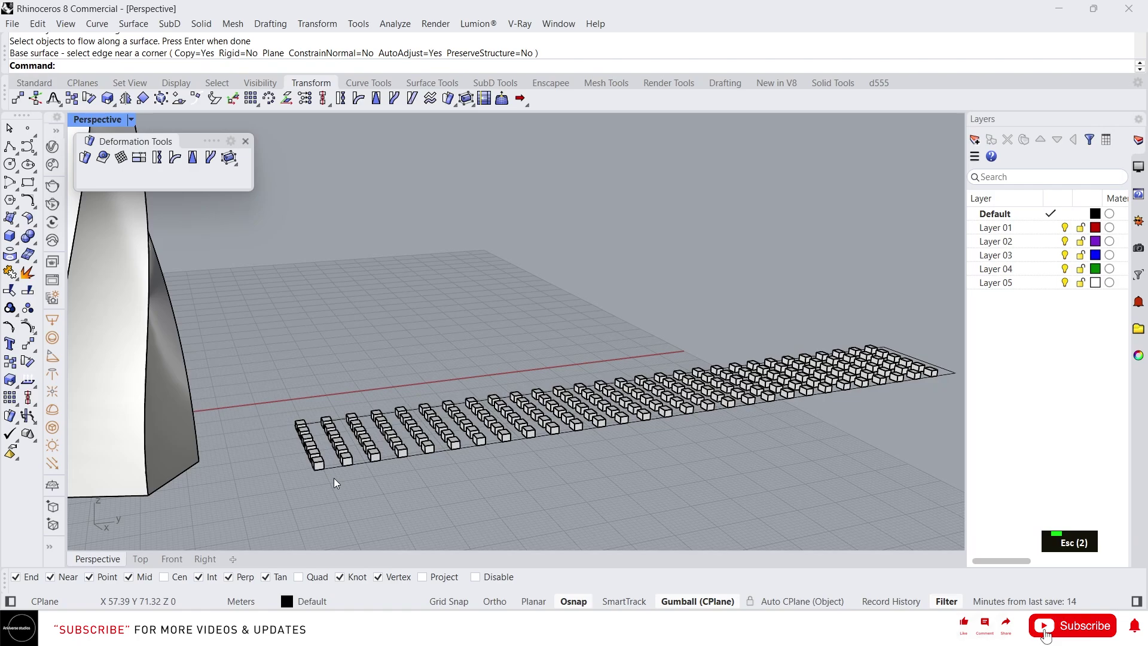
- Create a planar surface from the base rectangle beneath the arrayed boxes
{"action": "left_click", "coordinate": [324, 474]}
{"action": "right_click_drag", "start_coordinate": [323, 472], "coordinate": [317, 458]}
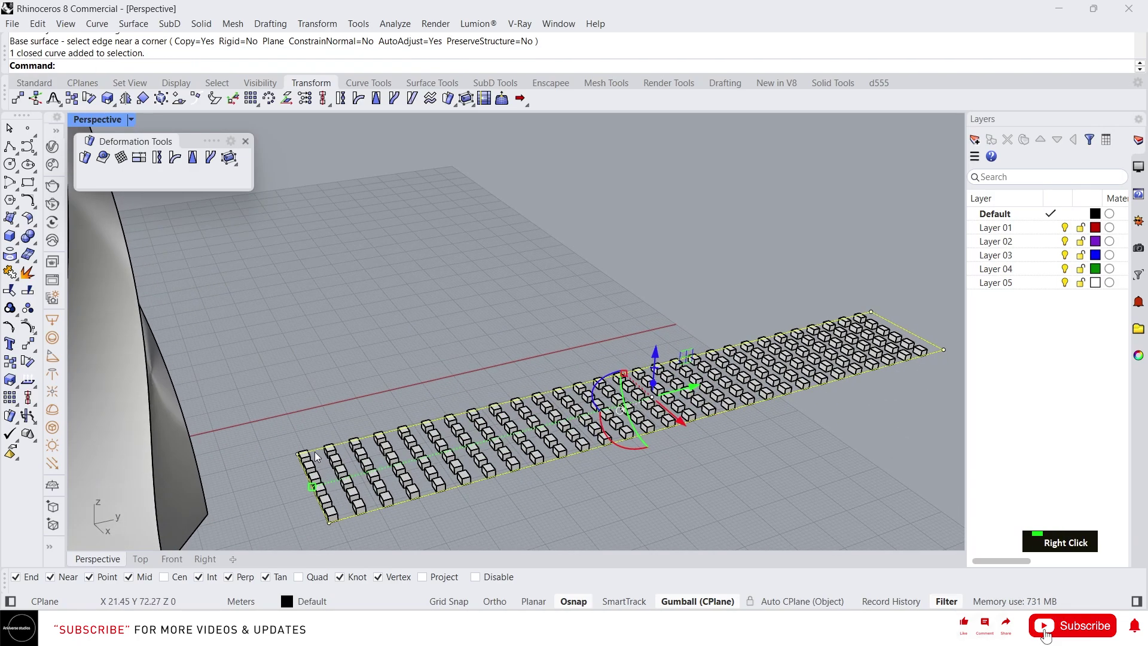
{"action": "type", "text": "P"}
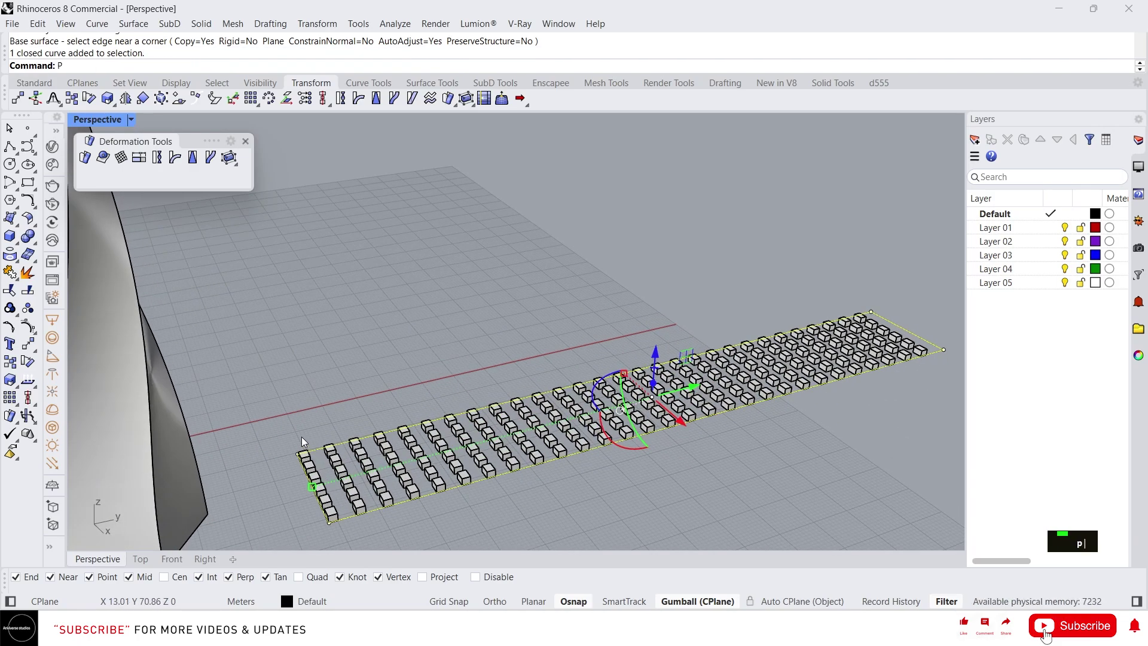
{"action": "key", "text": "Return"}
{"action": "right_click_drag", "start_coordinate": [342, 450], "coordinate": [217, 349]}
{"action": "key", "text": "Escape"}
- Check the column's extracted face, the grouped boxes and the planar base surface by selecting them individually
{"action": "scroll", "coordinate": [334, 433], "scroll_direction": "down", "scroll_amount": 3}
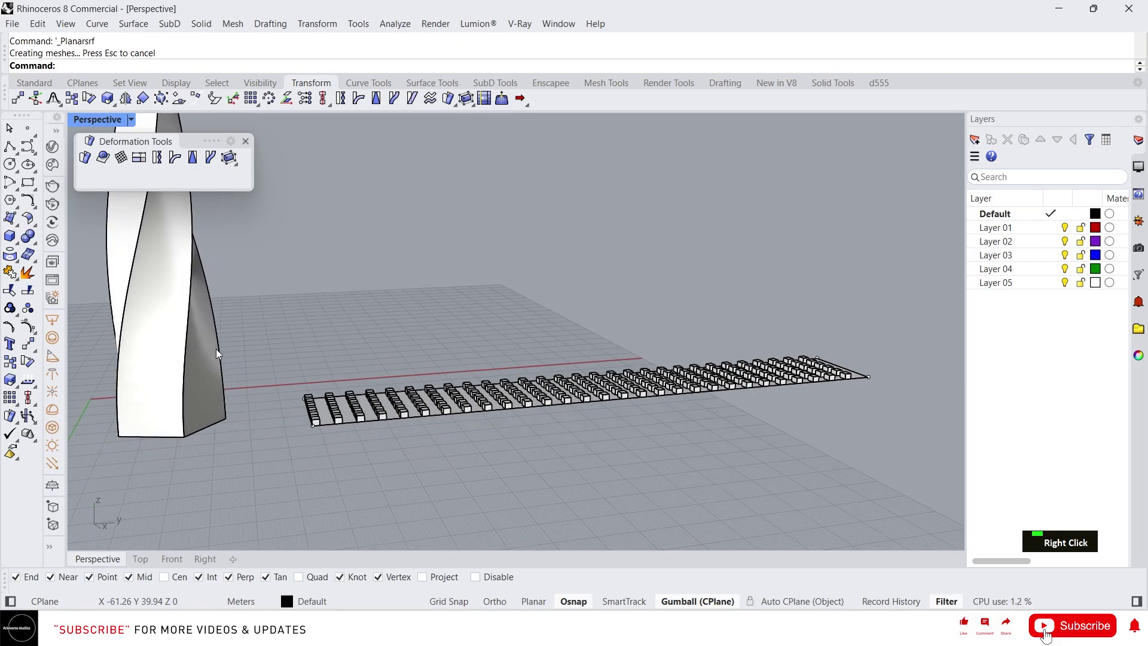
{"action": "left_click", "coordinate": [182, 311]}
{"action": "left_click", "coordinate": [241, 297]}
{"action": "scroll", "coordinate": [333, 427], "scroll_direction": "up", "scroll_amount": 3}
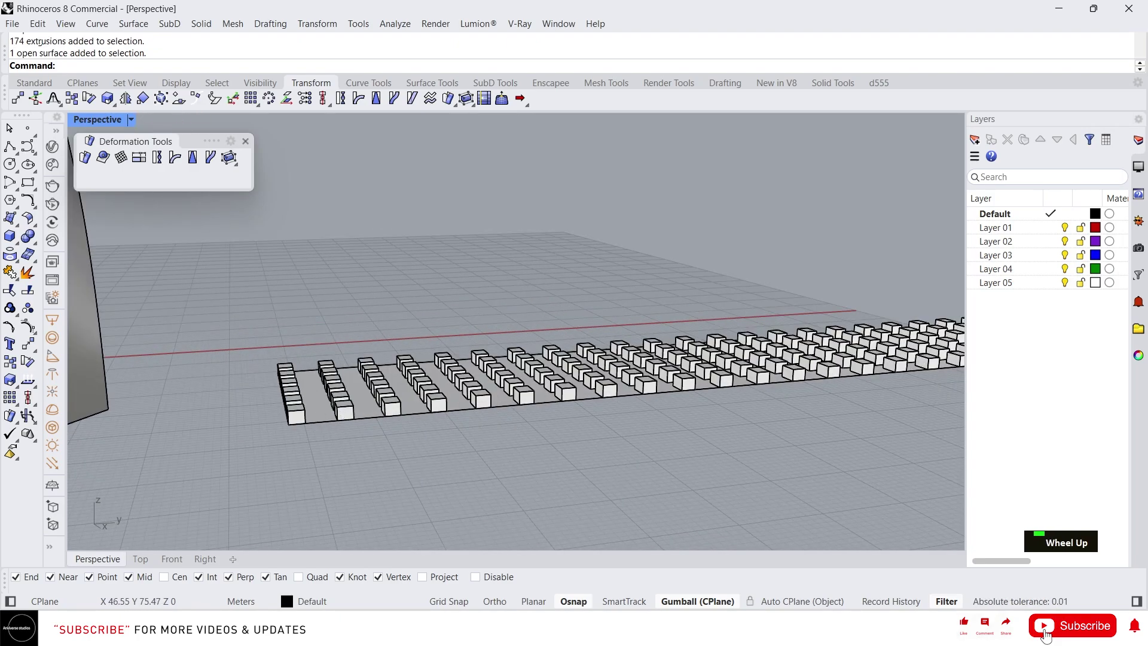
{"action": "left_click", "coordinate": [335, 397]}
{"action": "right_click_drag", "start_coordinate": [336, 397], "coordinate": [392, 371]}
{"action": "scroll", "coordinate": [392, 370], "scroll_direction": "down", "scroll_amount": 5}
{"action": "left_click", "coordinate": [377, 342]}
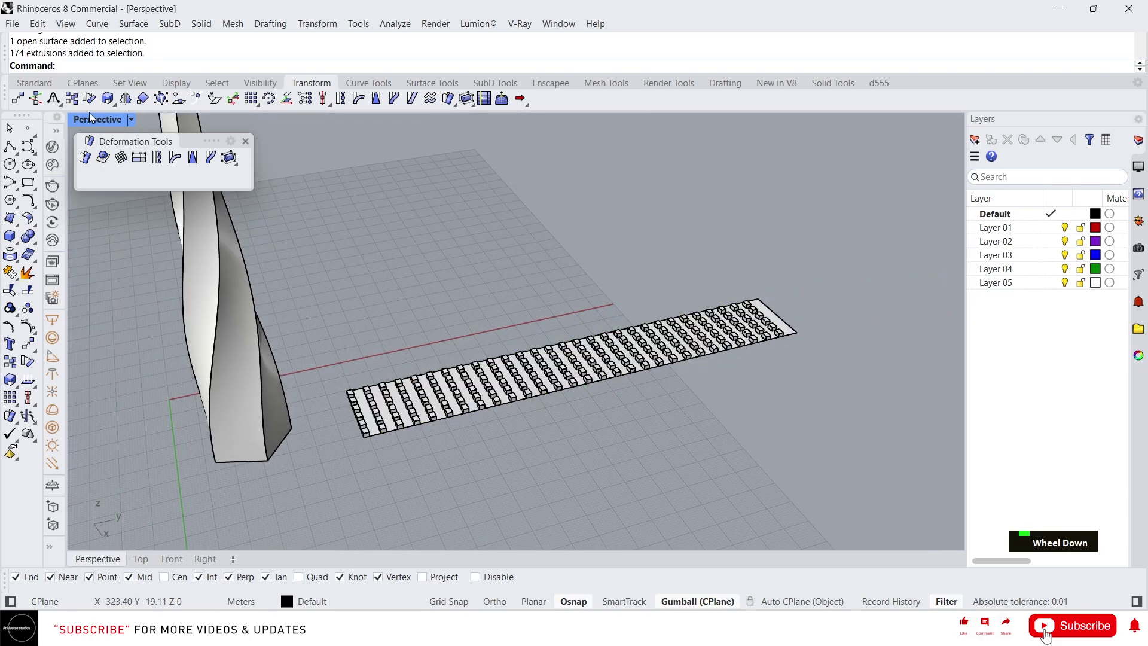
- Flow the grouped boxes along the surface from the planar base's near corner to the matching lower corner of the column's extracted face
{"action": "left_click", "coordinate": [85, 157]}
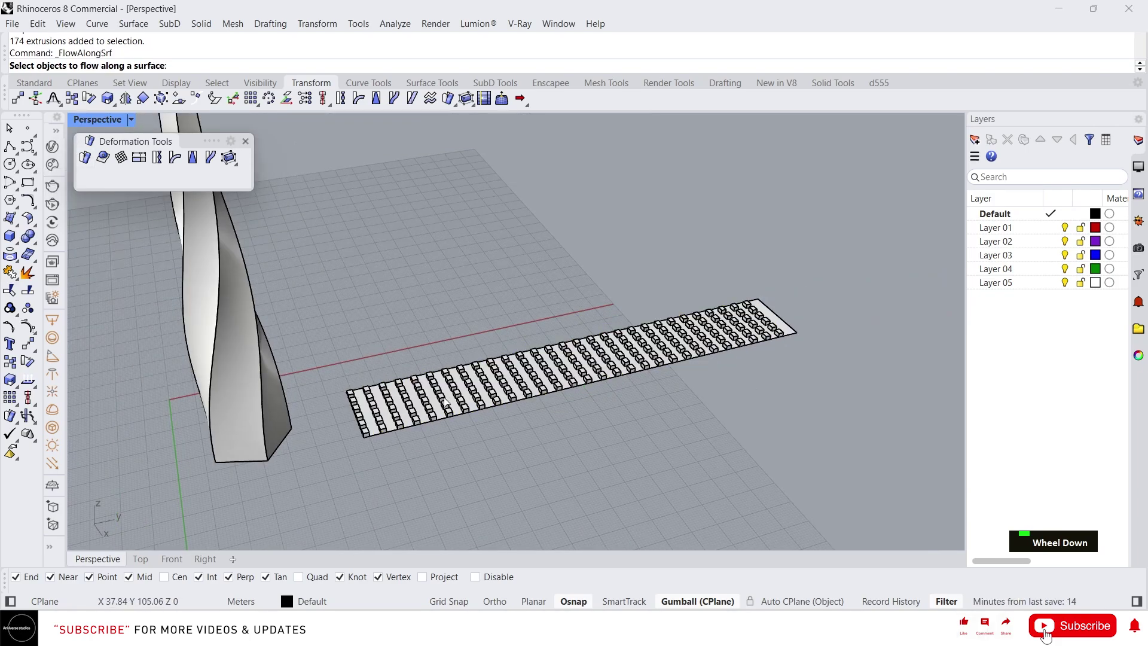
{"action": "scroll", "coordinate": [445, 401], "scroll_direction": "up", "scroll_amount": 3}
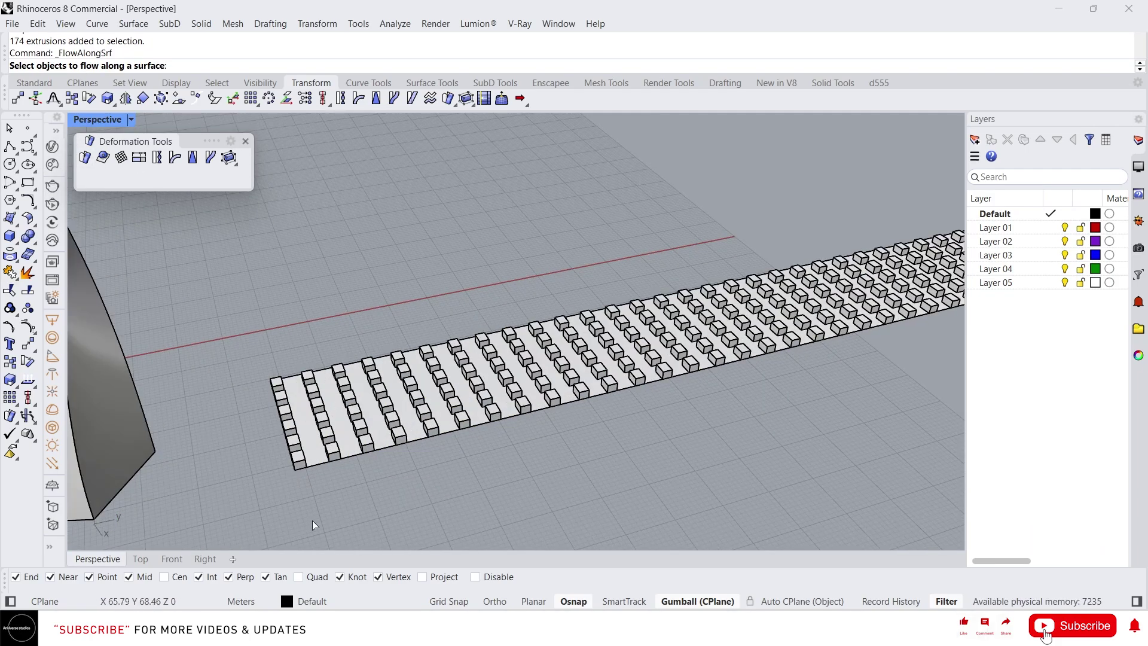
{"action": "right_click", "coordinate": [297, 340]}
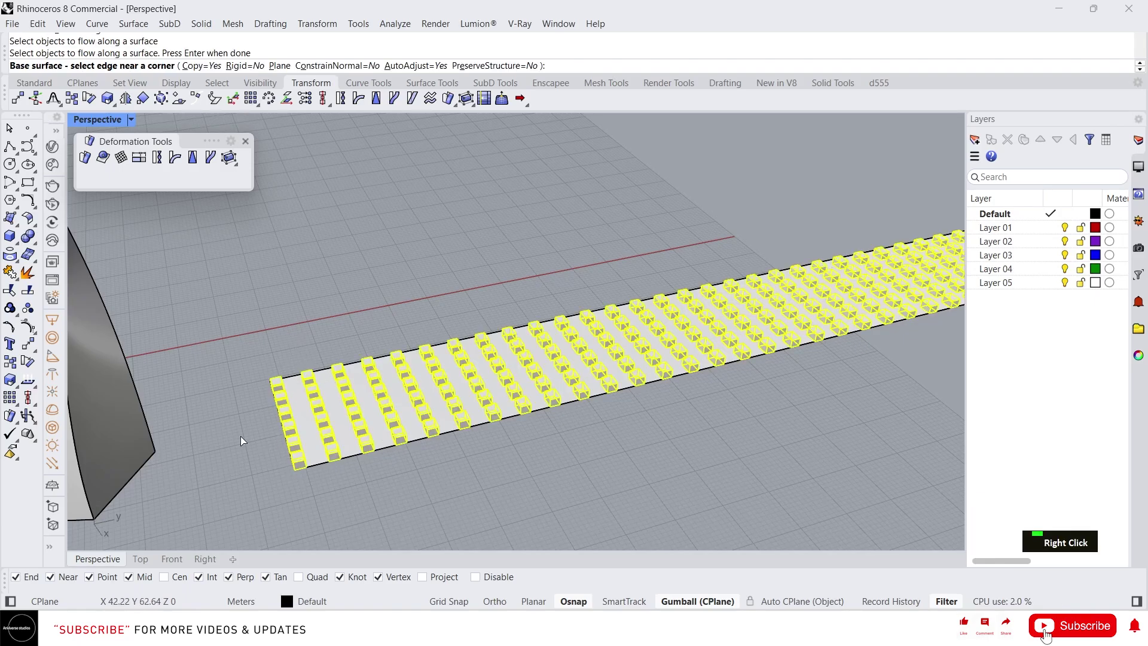
{"action": "scroll", "coordinate": [320, 462], "scroll_direction": "up", "scroll_amount": 3}
{"action": "left_click", "coordinate": [311, 479]}
{"action": "scroll", "coordinate": [401, 361], "scroll_direction": "down", "scroll_amount": 5}
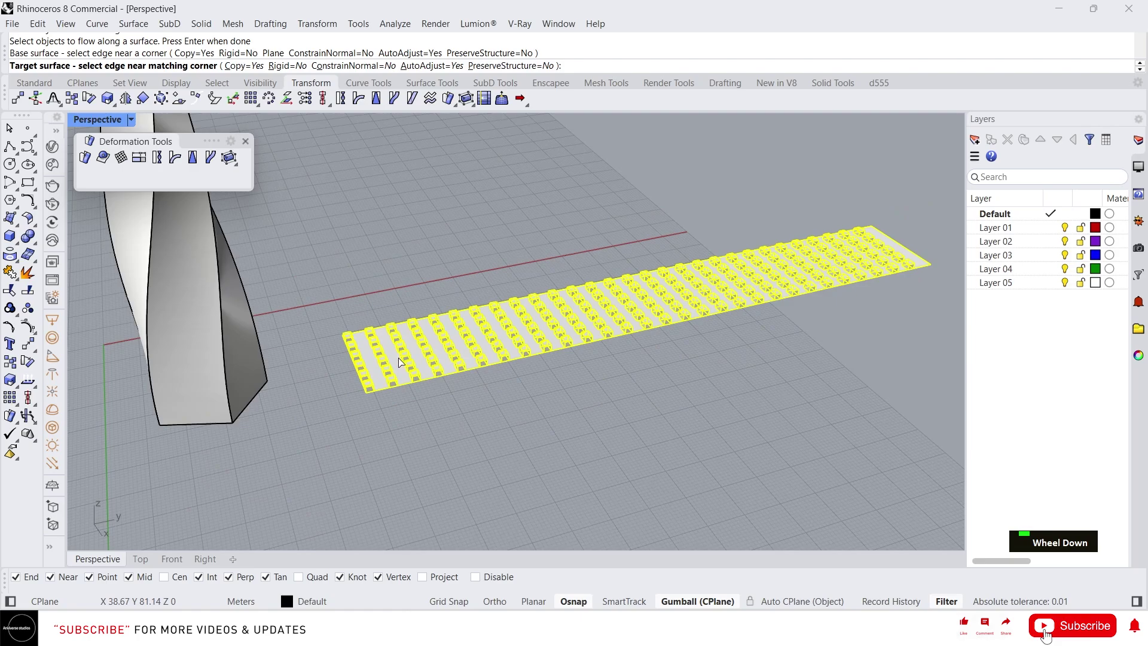
{"action": "scroll", "coordinate": [233, 417], "scroll_direction": "up", "scroll_amount": 3}
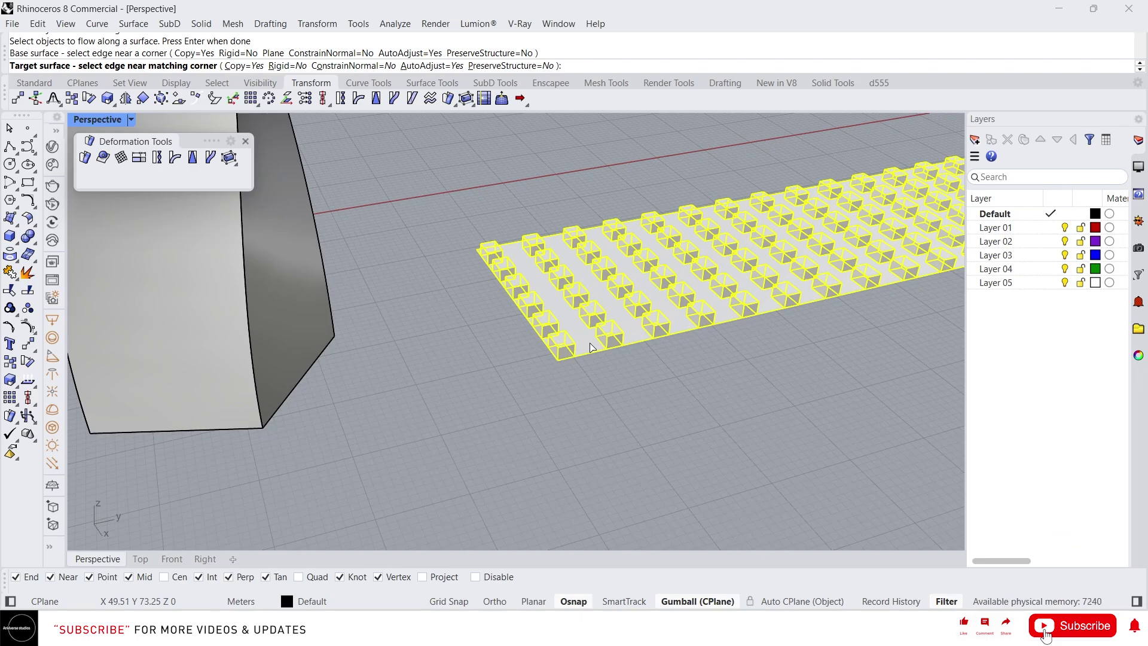
{"action": "left_click", "coordinate": [238, 409]}
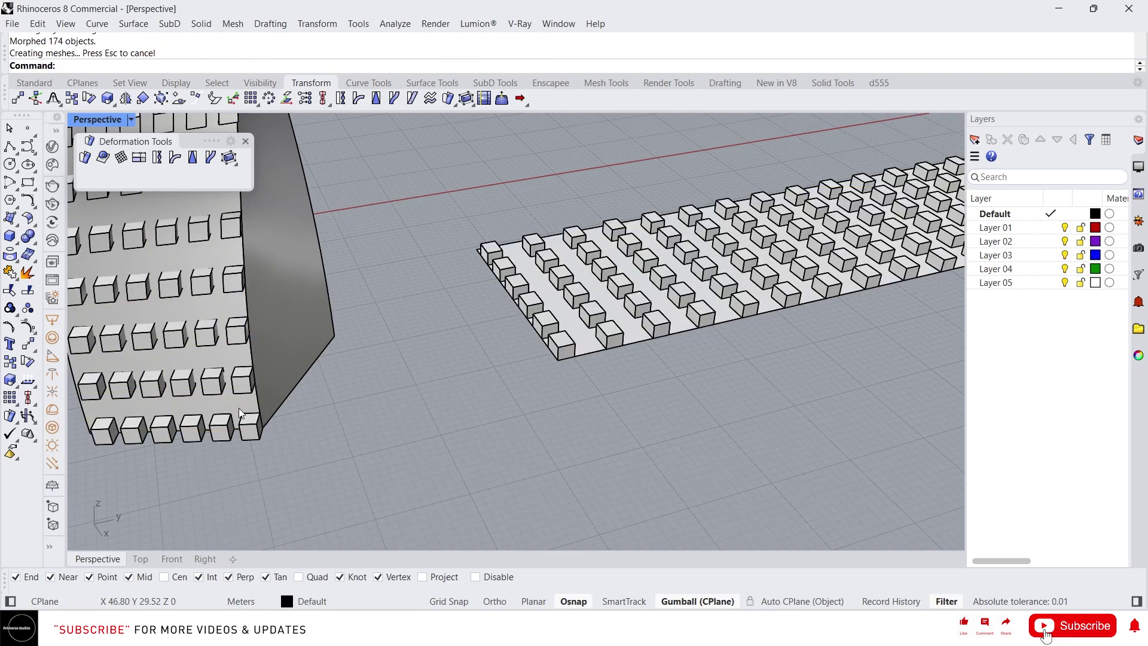
- Examine the boxes flowed onto the twisted column face from its base to its top and from several sides
{"action": "scroll", "coordinate": [464, 397], "scroll_direction": "down", "scroll_amount": 10}
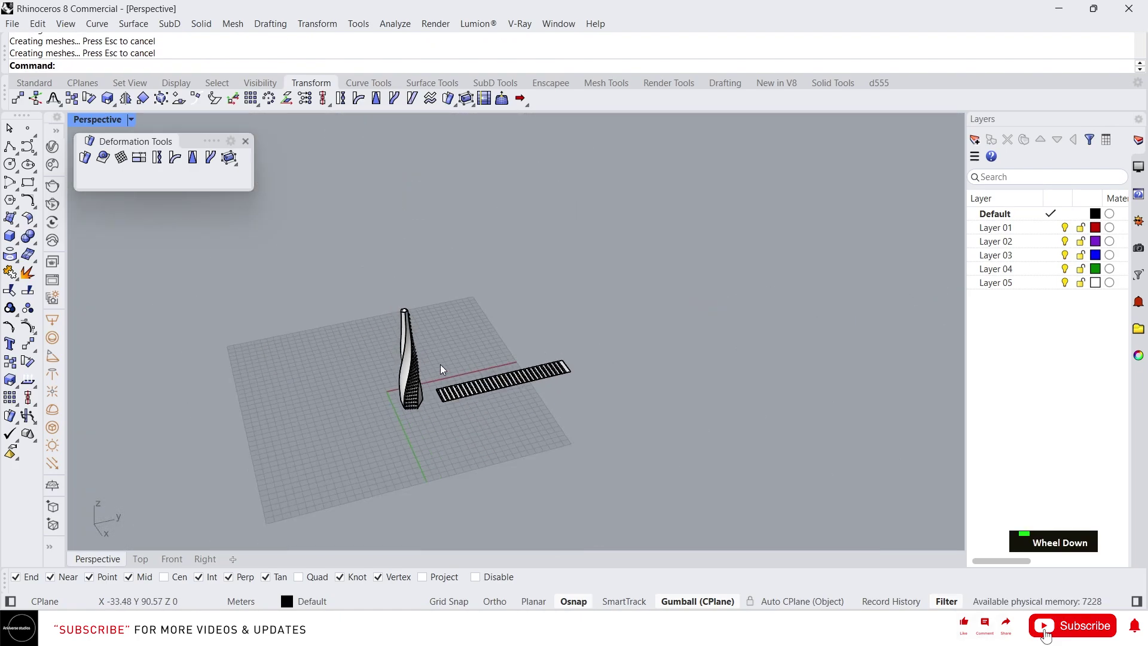
{"action": "scroll", "coordinate": [396, 309], "scroll_direction": "up", "scroll_amount": 7}
{"action": "right_click_drag", "start_coordinate": [440, 364], "coordinate": [300, 300]}
{"action": "scroll", "coordinate": [371, 295], "scroll_direction": "up", "scroll_amount": 5}
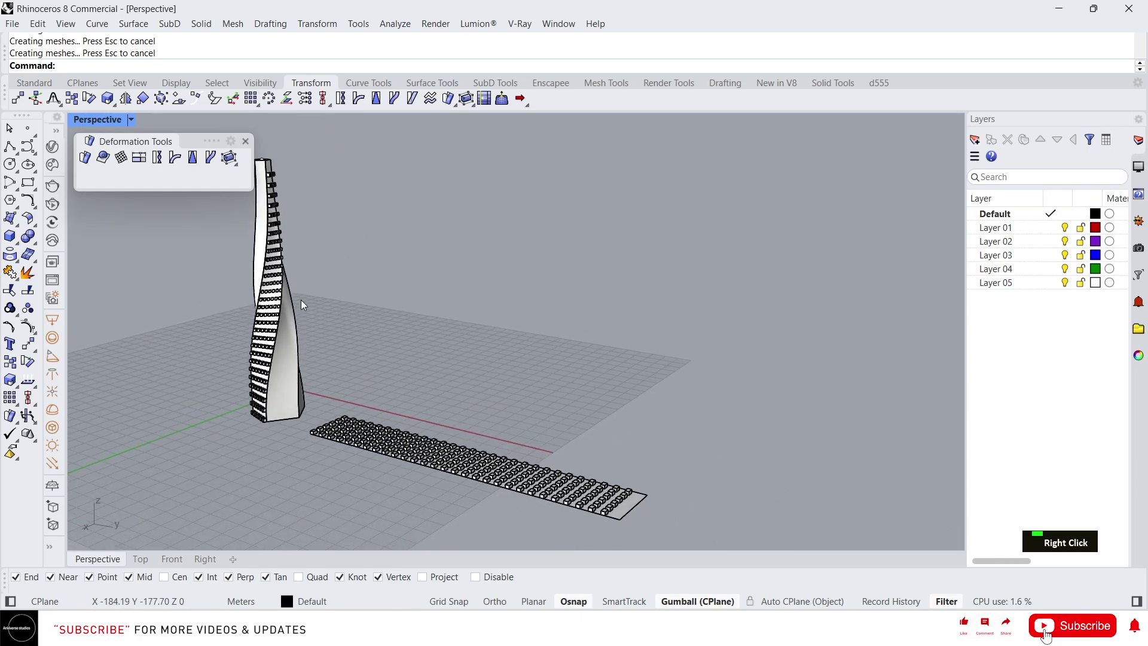
{"action": "scroll", "coordinate": [300, 299], "scroll_direction": "up", "scroll_amount": 5}
{"action": "scroll", "coordinate": [303, 321], "scroll_direction": "down", "scroll_amount": 4}
{"action": "scroll", "coordinate": [275, 221], "scroll_direction": "up", "scroll_amount": 8}
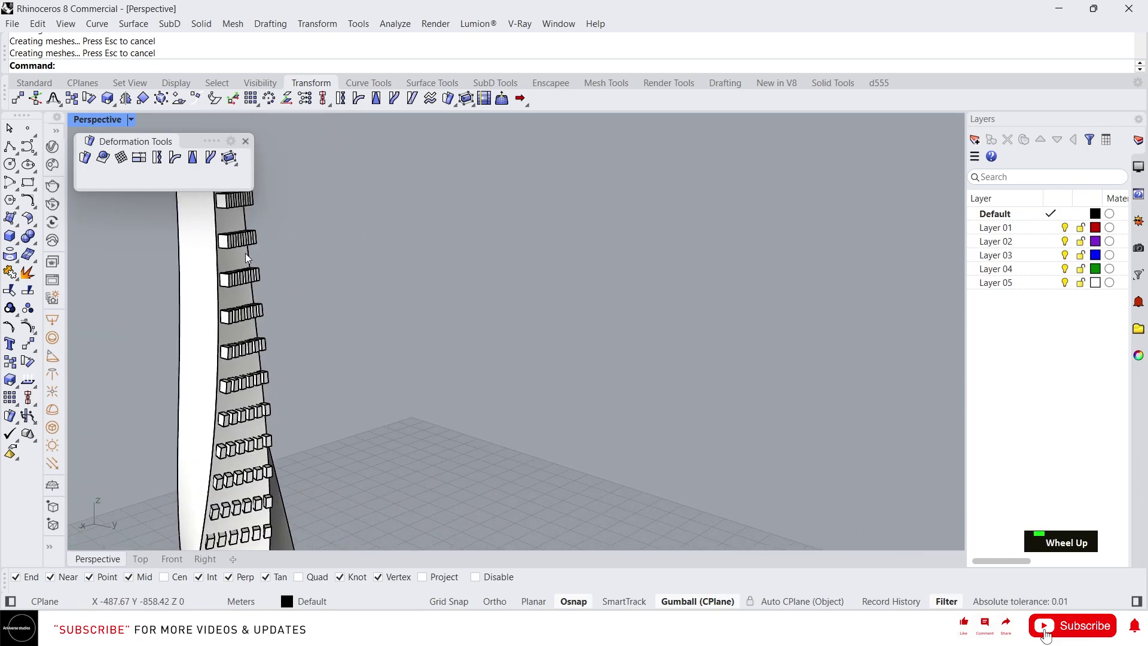
{"action": "right_click_drag", "start_coordinate": [245, 253], "coordinate": [288, 243]}
{"action": "scroll", "coordinate": [296, 236], "scroll_direction": "up", "scroll_amount": 4}
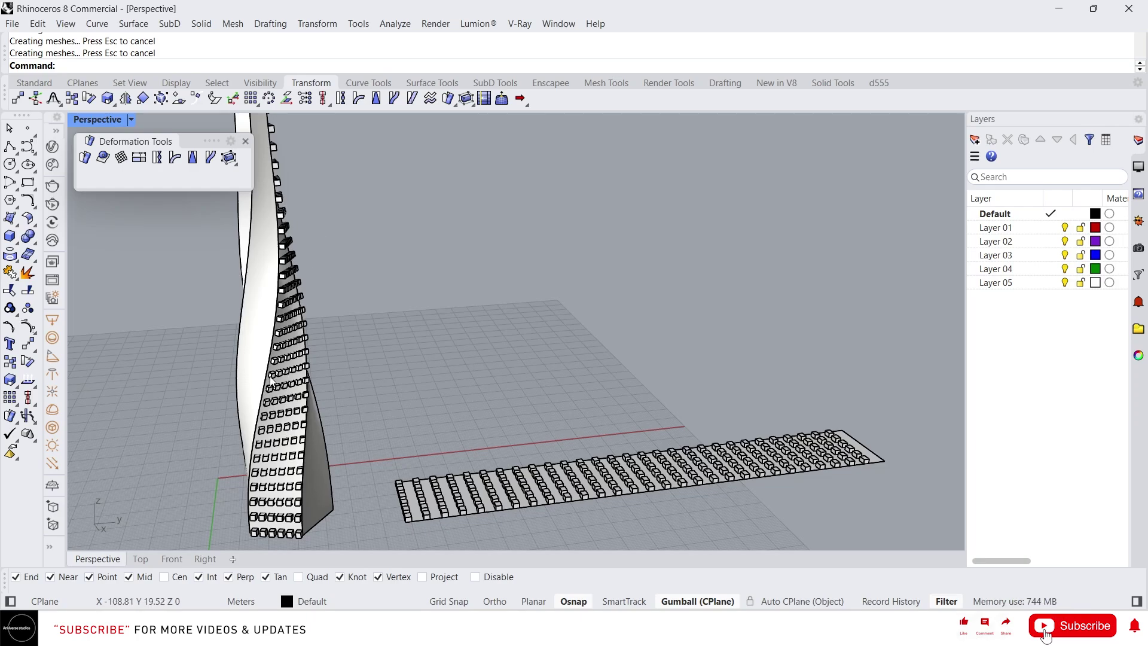
{"action": "scroll", "coordinate": [316, 404], "scroll_direction": "down", "scroll_amount": 2}
{"action": "mouse_move", "coordinate": [317, 400]}
{"action": "right_mouse_down"}
{"action": "mouse_move", "coordinate": [257, 374]}
{"action": "mouse_move", "coordinate": [305, 398]}
{"action": "right_mouse_up"}
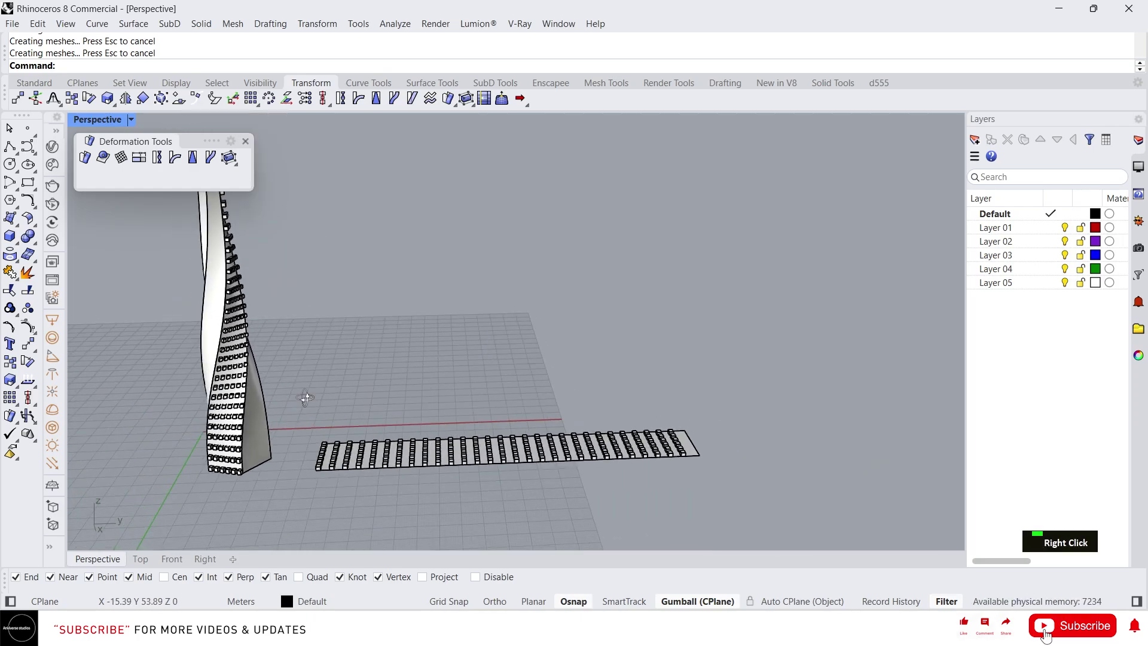
{"action": "scroll", "coordinate": [322, 391], "scroll_direction": "down", "scroll_amount": 3}
{"action": "scroll", "coordinate": [263, 213], "scroll_direction": "up", "scroll_amount": 6}
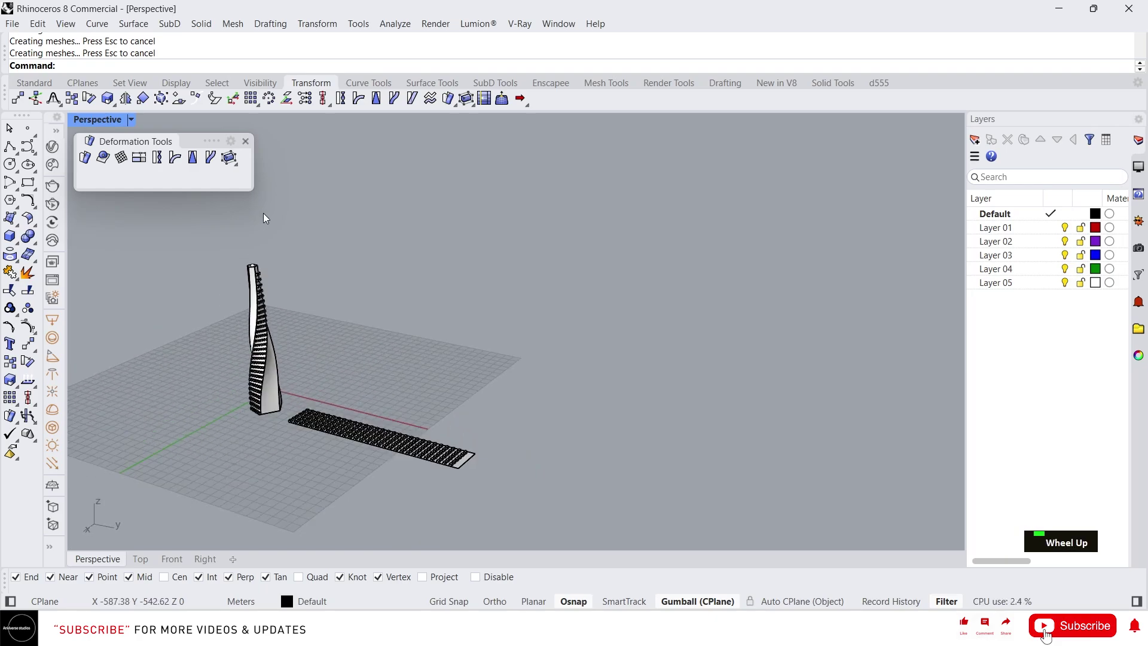
{"action": "right_click_drag", "start_coordinate": [285, 307], "coordinate": [258, 335]}
{"action": "scroll", "coordinate": [242, 328], "scroll_direction": "up", "scroll_amount": 5}
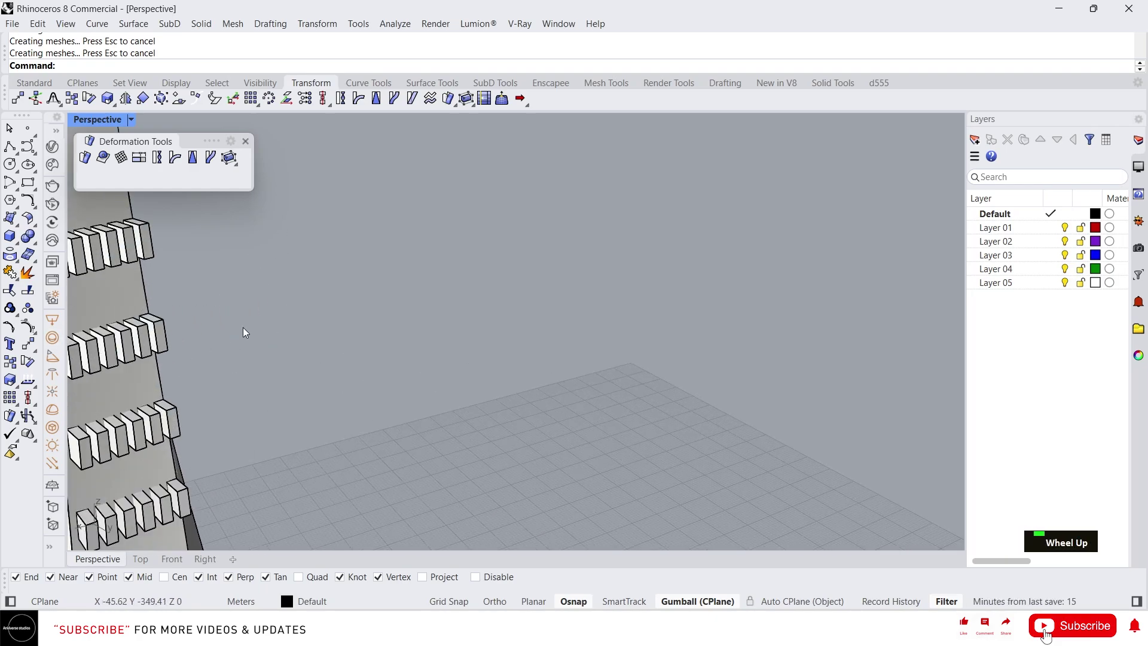
{"action": "scroll", "coordinate": [252, 284], "scroll_direction": "down", "scroll_amount": 5}
{"action": "right_click_drag", "start_coordinate": [252, 284], "coordinate": [385, 361]}
{"action": "scroll", "coordinate": [353, 426], "scroll_direction": "up", "scroll_amount": 4}
{"action": "scroll", "coordinate": [366, 472], "scroll_direction": "up", "scroll_amount": 3}
- Compare the column's target face with the flat base surface by selecting each in turn
{"action": "left_click", "coordinate": [273, 404]}
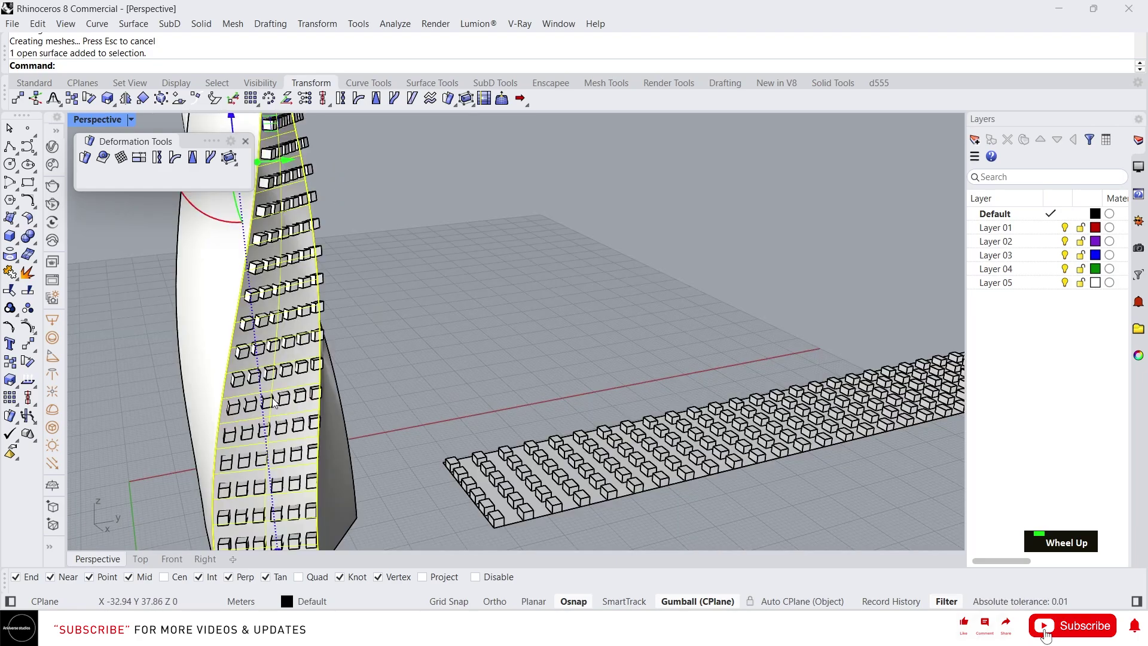
{"action": "scroll", "coordinate": [469, 457], "scroll_direction": "up", "scroll_amount": 4}
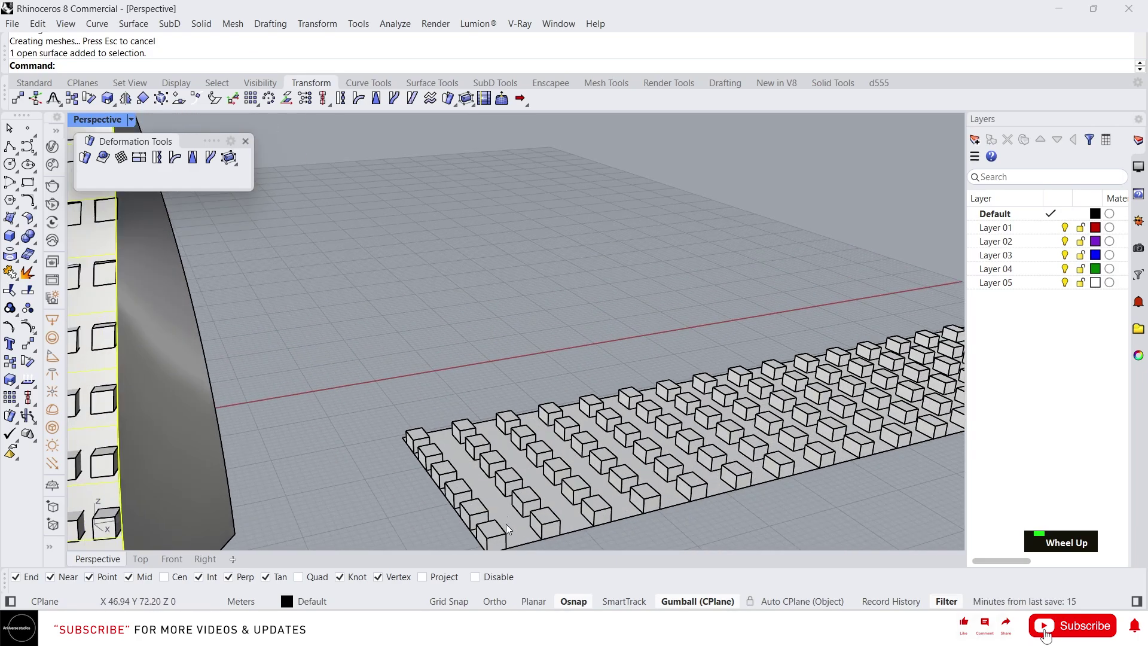
{"action": "left_click", "coordinate": [514, 525]}
{"action": "scroll", "coordinate": [385, 327], "scroll_direction": "down", "scroll_amount": 8}
{"action": "scroll", "coordinate": [367, 406], "scroll_direction": "up", "scroll_amount": 3}
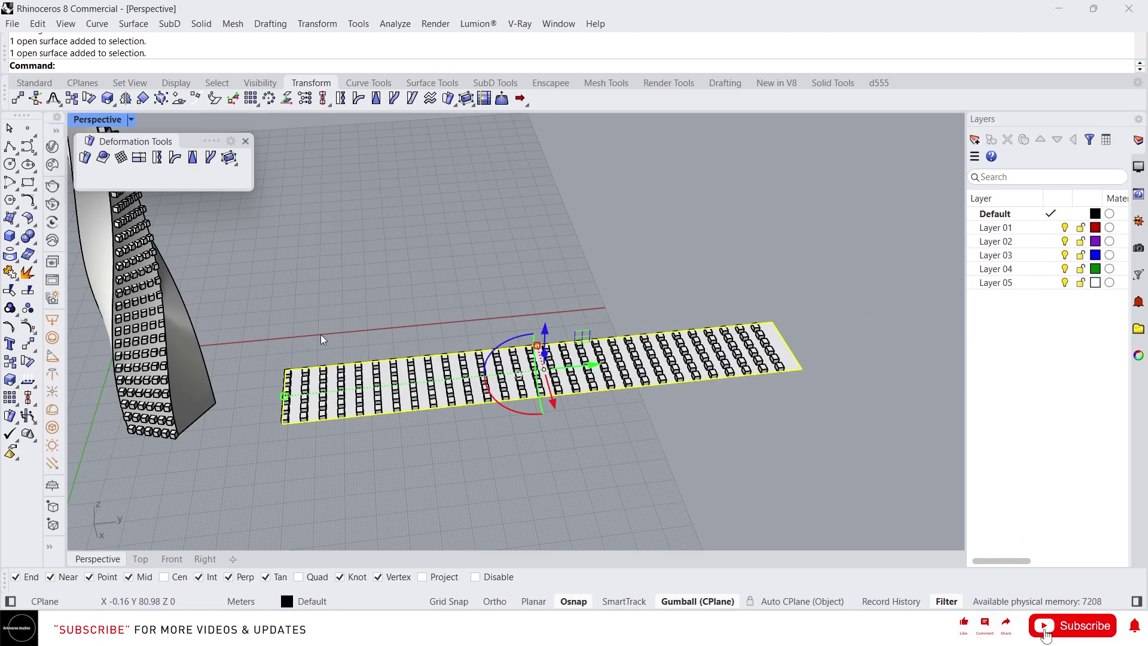
{"action": "scroll", "coordinate": [456, 395], "scroll_direction": "down", "scroll_amount": 3}
{"action": "right_click_drag", "start_coordinate": [456, 395], "coordinate": [469, 312]}
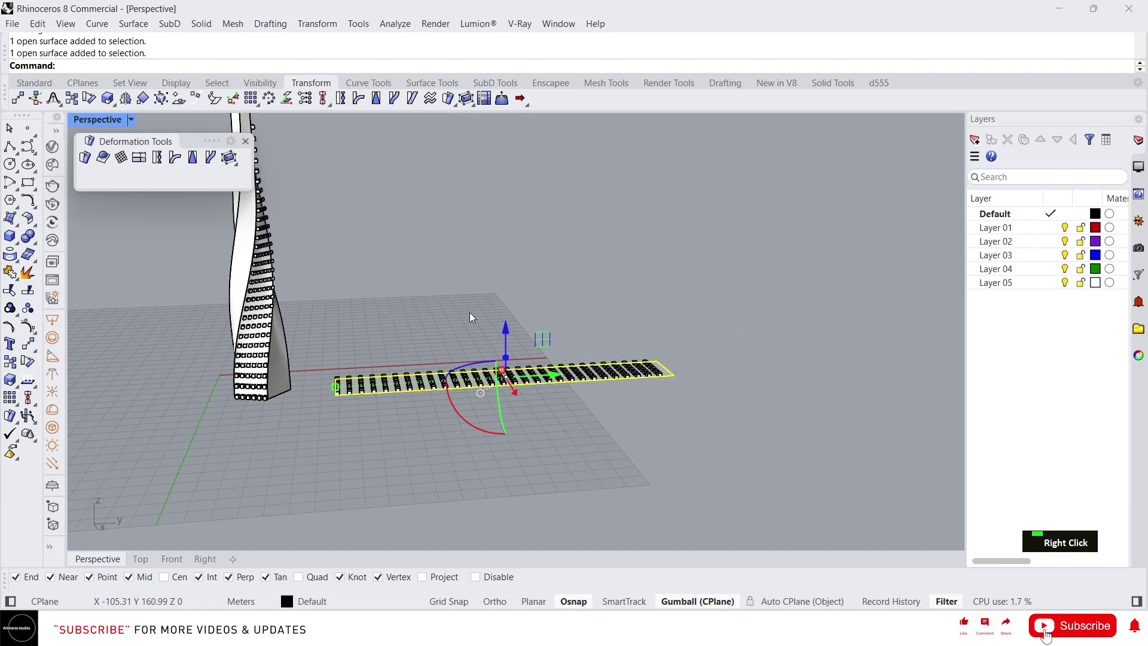
- Delete the flat box array with its base surface and rectangle, and the boxes flowed onto the column face
{"action": "key", "text": "Escape"}
{"action": "left_click_drag", "start_coordinate": [840, 463], "coordinate": [328, 291]}
{"action": "key", "text": "Delete"}
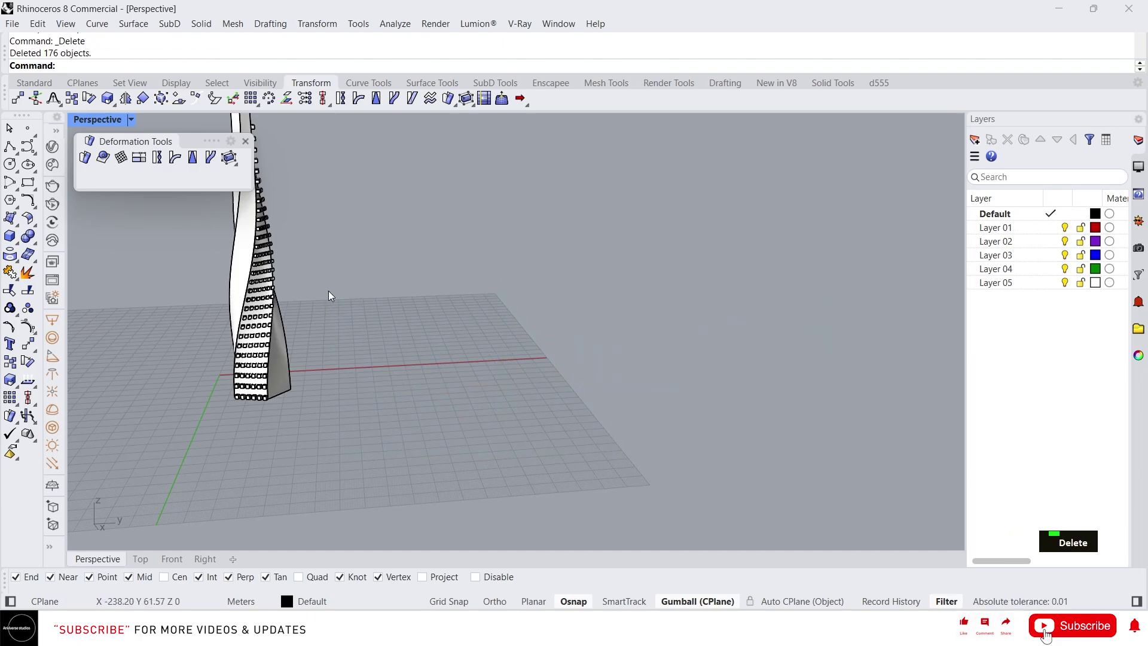
{"action": "scroll", "coordinate": [196, 307], "scroll_direction": "up", "scroll_amount": 2}
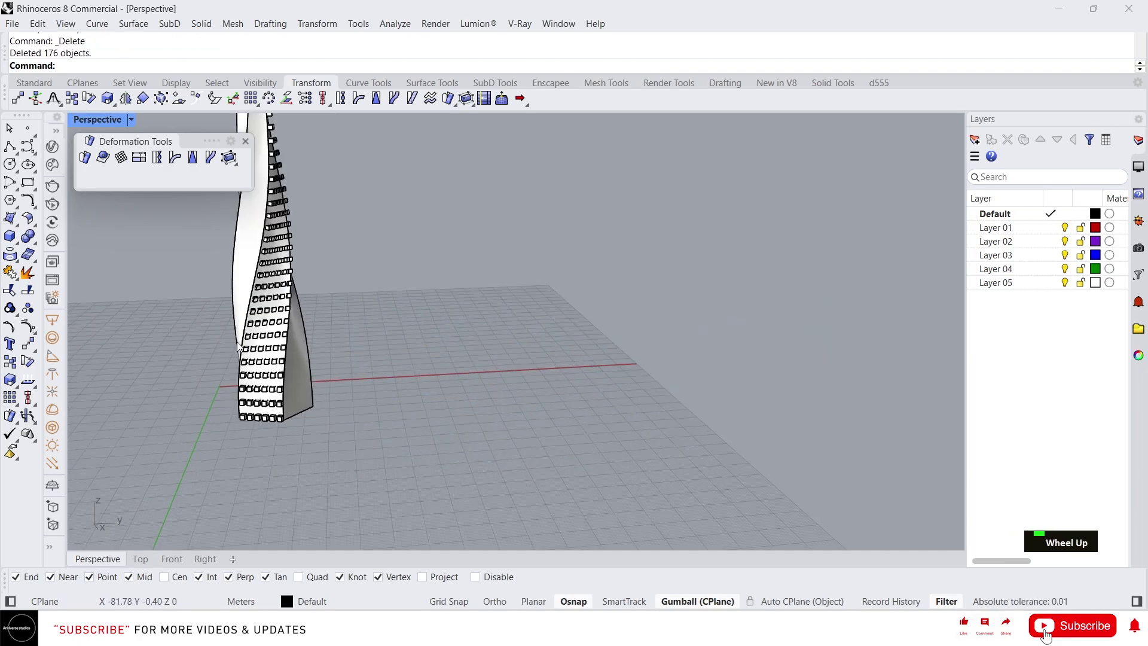
{"action": "left_click", "coordinate": [259, 370]}
{"action": "key", "text": "Delete"}
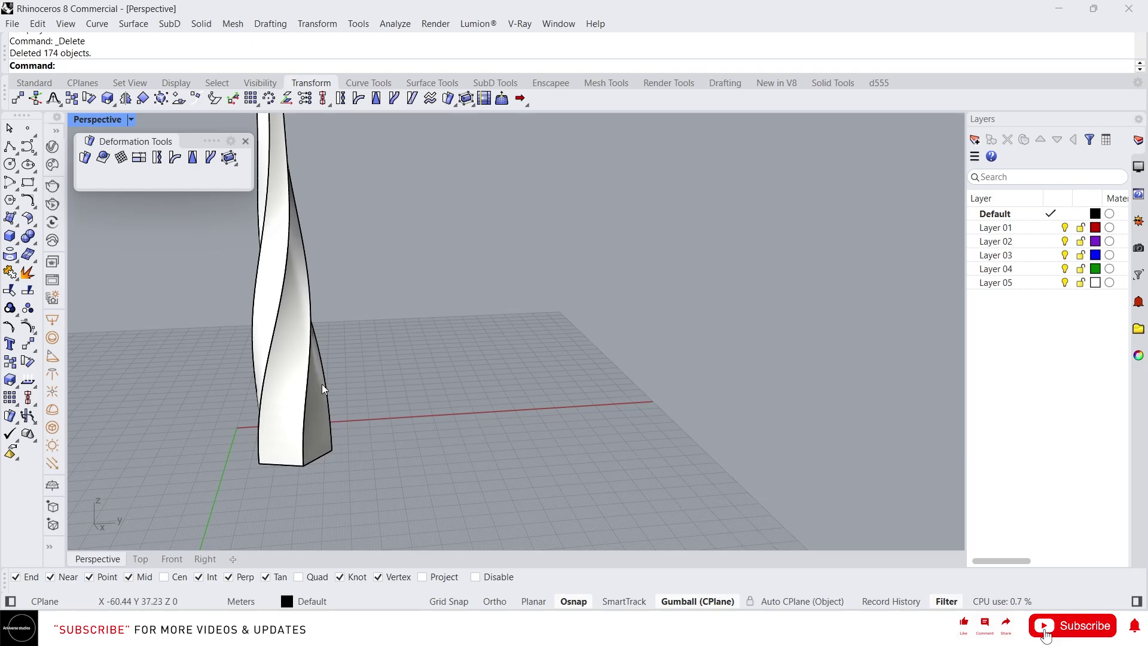
- Create the UV curve of the column's extracted face with CreateUVCrv and place the resulting rectangle beside the column
{"action": "left_click", "coordinate": [295, 369]}
{"action": "right_click_drag", "start_coordinate": [339, 362], "coordinate": [422, 355]}
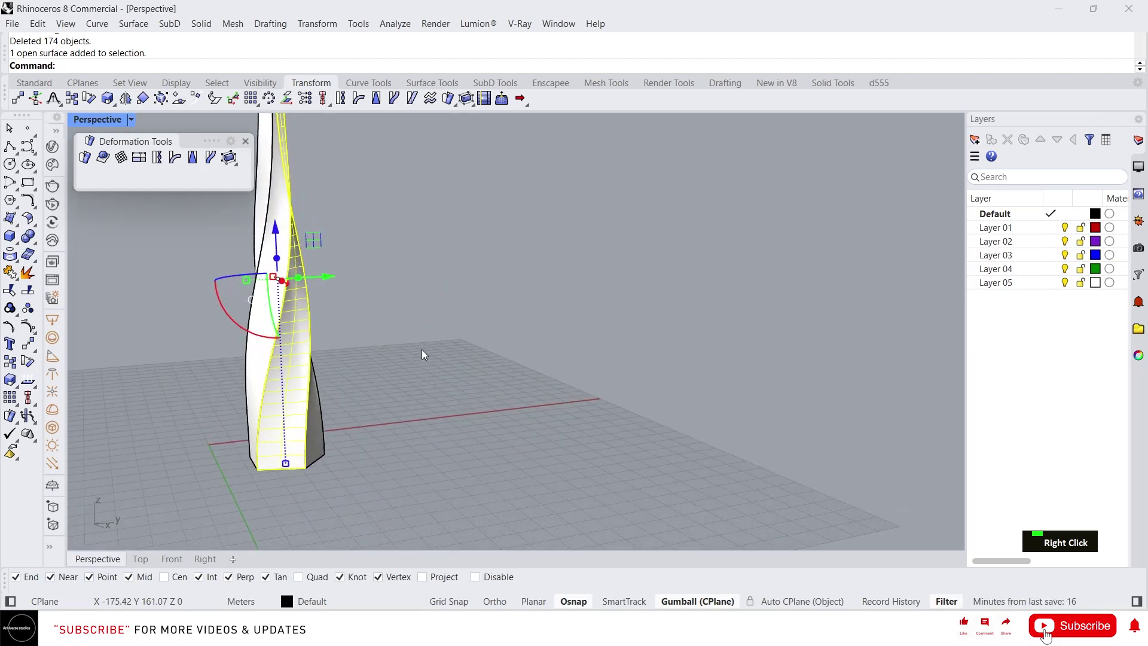
{"action": "type", "text": "CreateSolid"}
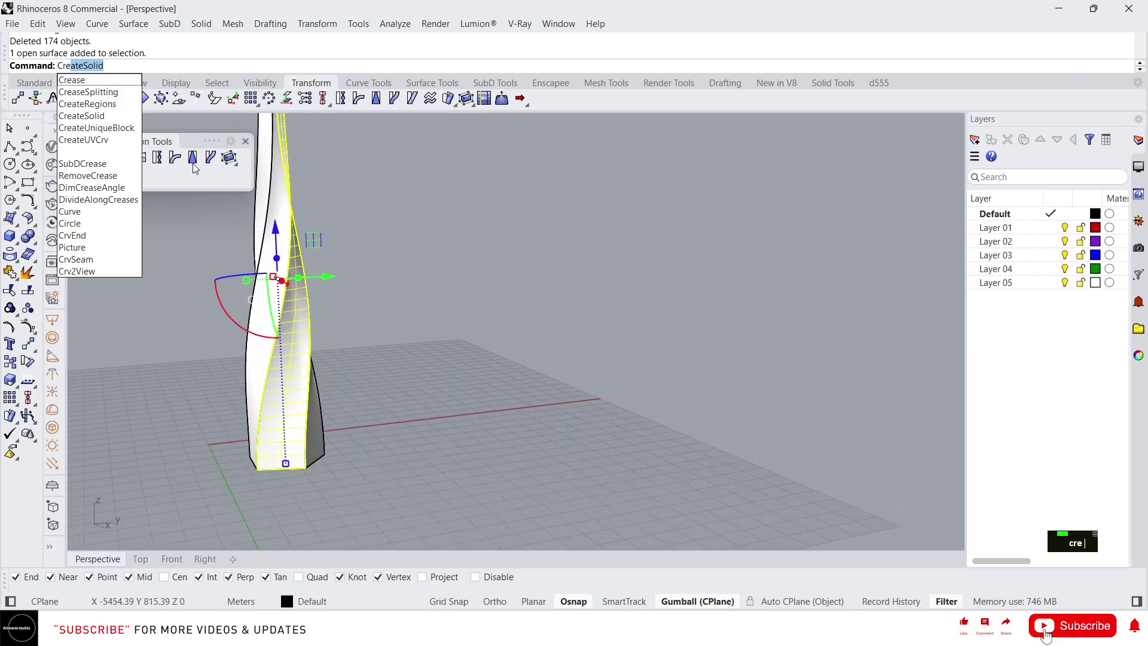
{"action": "left_click", "coordinate": [91, 141]}
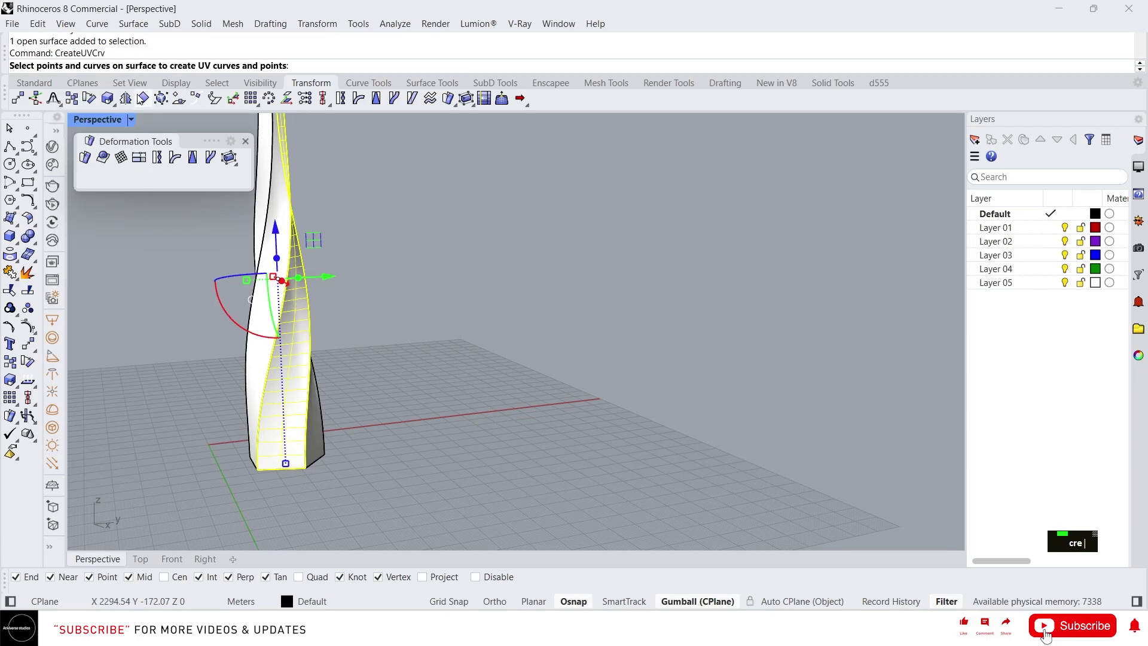
{"action": "right_click", "coordinate": [300, 383]}
{"action": "right_click_drag", "start_coordinate": [300, 382], "coordinate": [449, 496]}
{"action": "left_click_drag", "start_coordinate": [432, 421], "coordinate": [556, 498]}
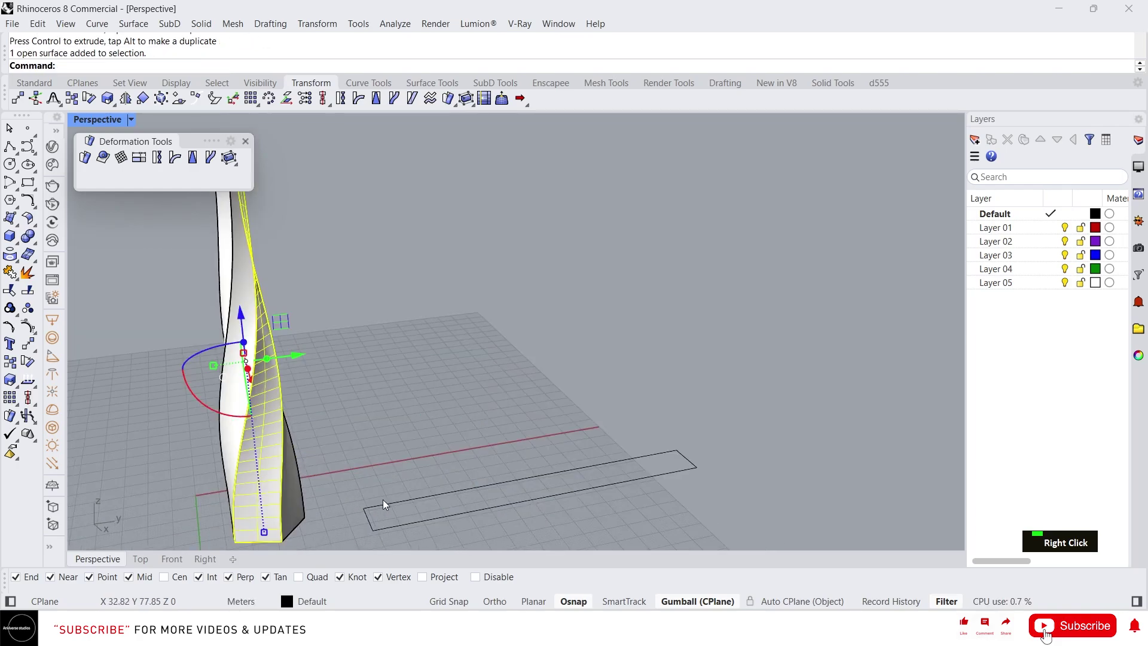
- Draw a five-pointed star with an automatic second radius inside the near end of the new UV rectangle
{"action": "left_click", "coordinate": [360, 479]}
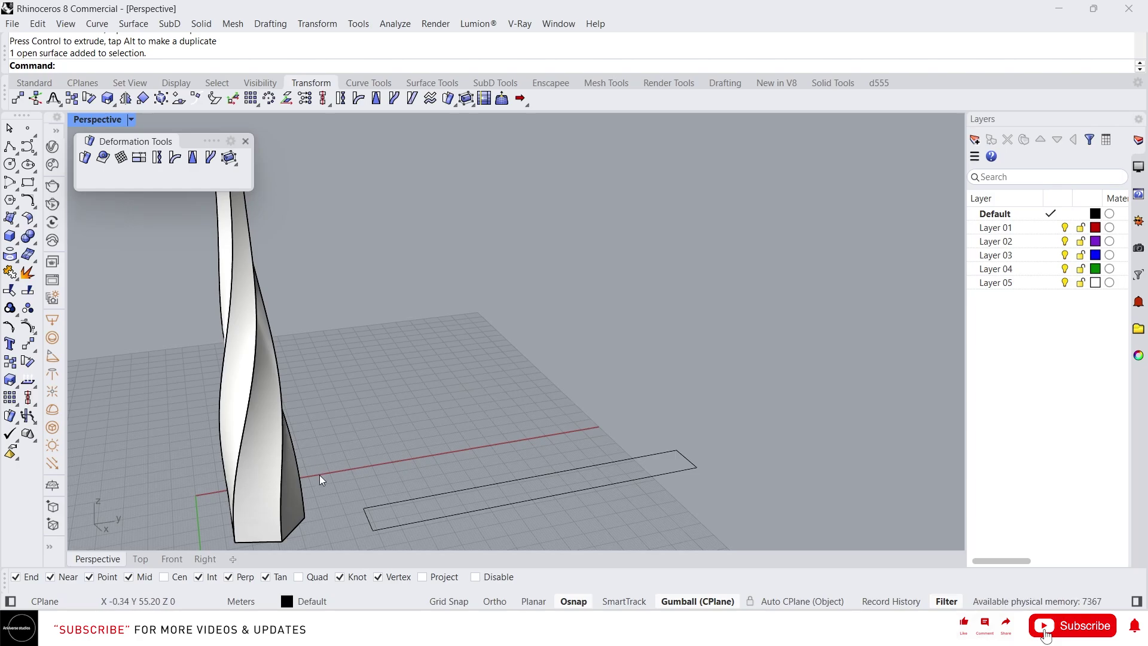
{"action": "scroll", "coordinate": [447, 483], "scroll_direction": "down", "scroll_amount": 3}
{"action": "scroll", "coordinate": [420, 530], "scroll_direction": "up", "scroll_amount": 6}
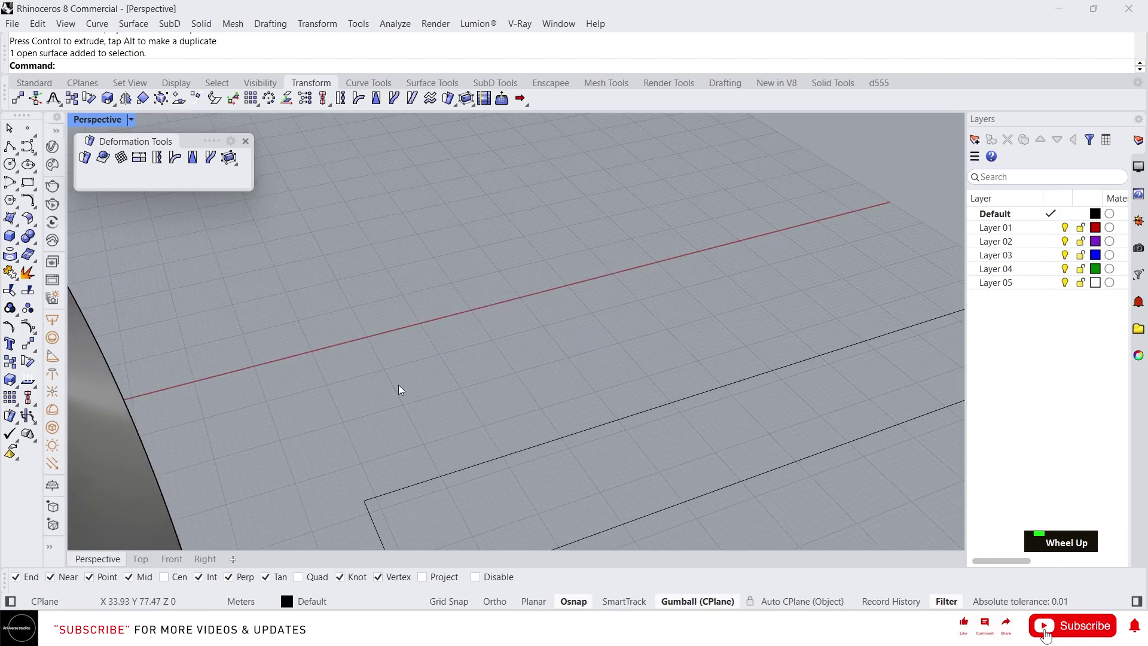
{"action": "scroll", "coordinate": [400, 389], "scroll_direction": "down", "scroll_amount": 3}
{"action": "left_click", "coordinate": [403, 430]}
{"action": "scroll", "coordinate": [404, 432], "scroll_direction": "up", "scroll_amount": 6}
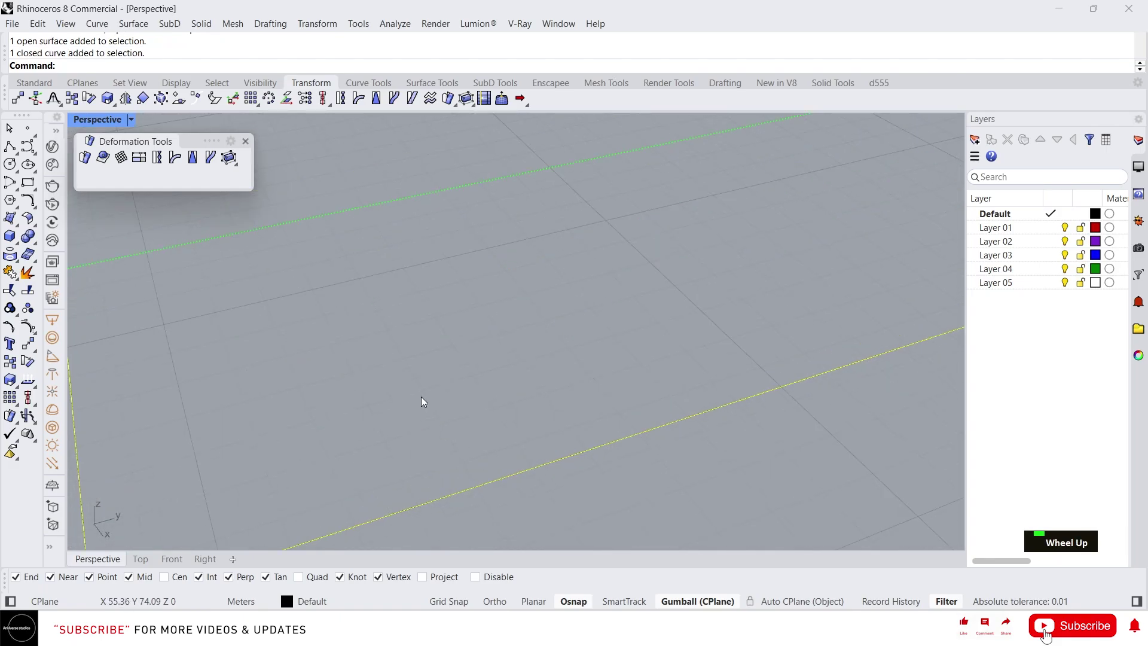
{"action": "scroll", "coordinate": [406, 404], "scroll_direction": "down", "scroll_amount": 3}
{"action": "right_click_drag", "start_coordinate": [386, 410], "coordinate": [374, 392]}
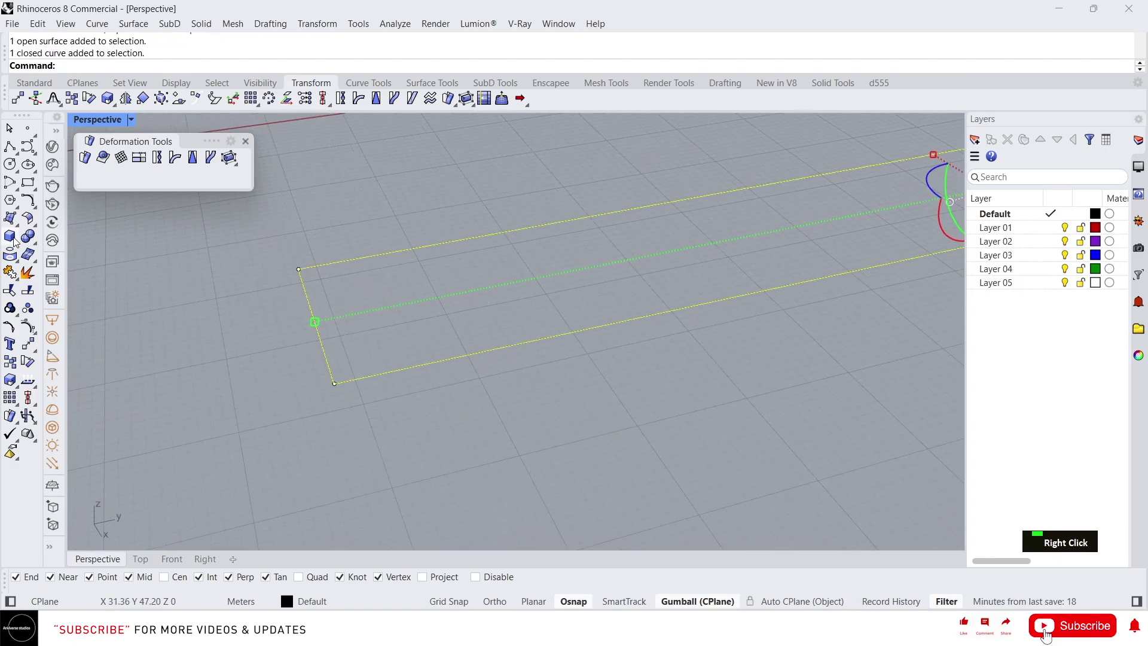
{"action": "left_click", "coordinate": [11, 207]}
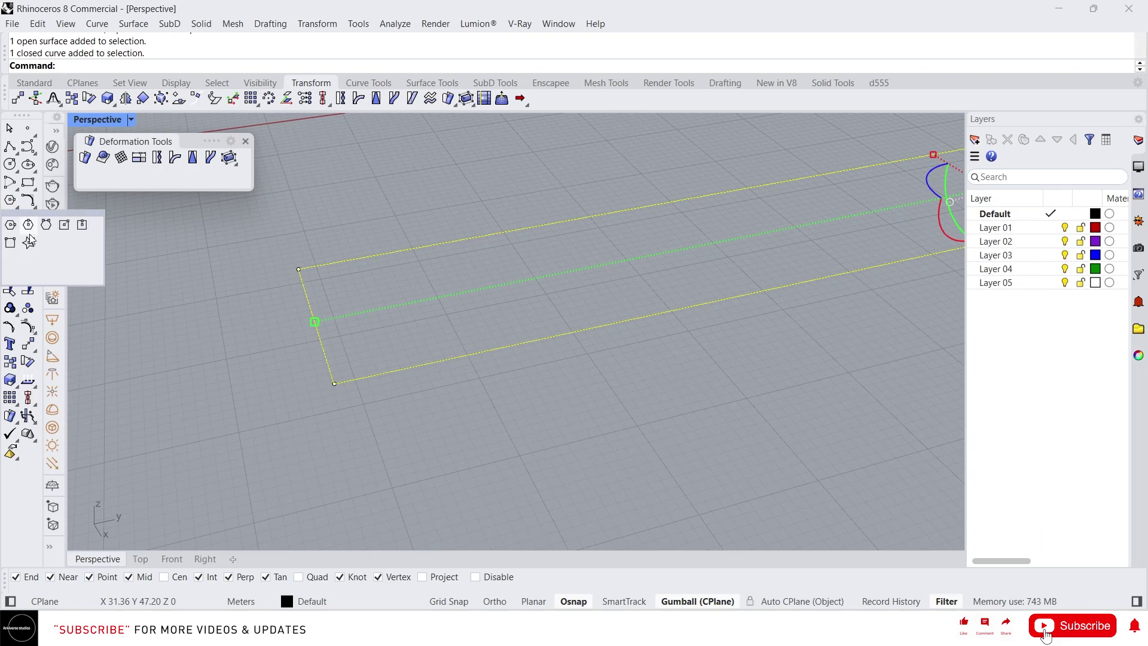
{"action": "left_click", "coordinate": [34, 249]}
{"action": "scroll", "coordinate": [356, 356], "scroll_direction": "up", "scroll_amount": 3}
{"action": "left_click", "coordinate": [347, 348]}
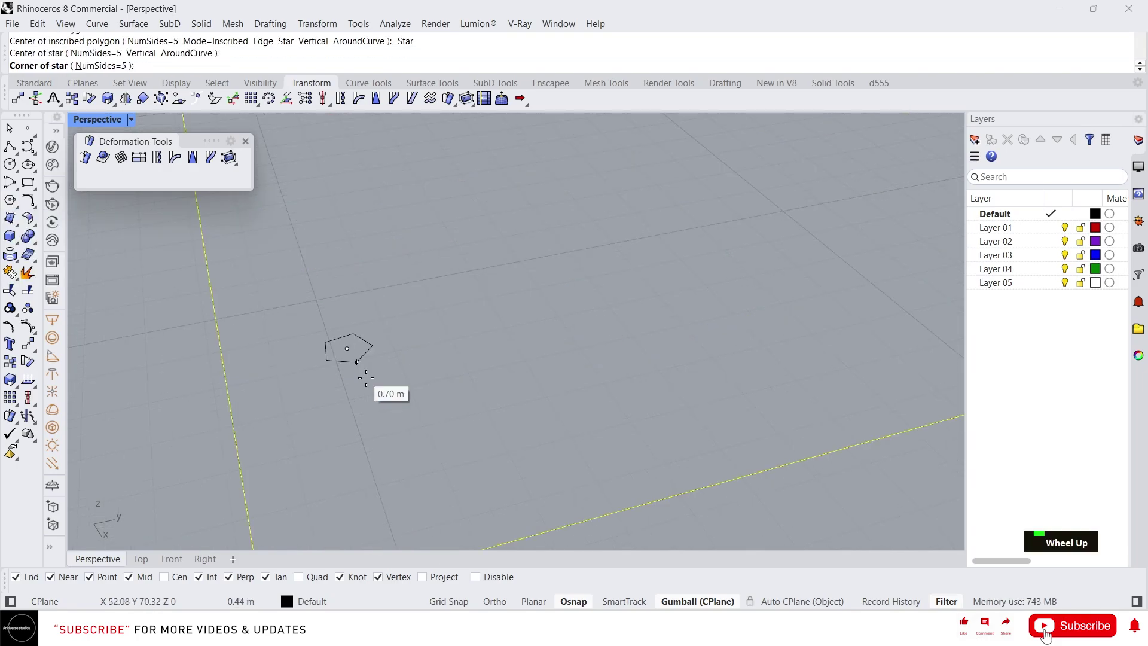
{"action": "left_click", "coordinate": [423, 454]}
{"action": "key", "text": "Return"}
- Move the star farther inside the rectangle's end and scale it down uniformly
{"action": "double_click", "coordinate": [407, 367]}
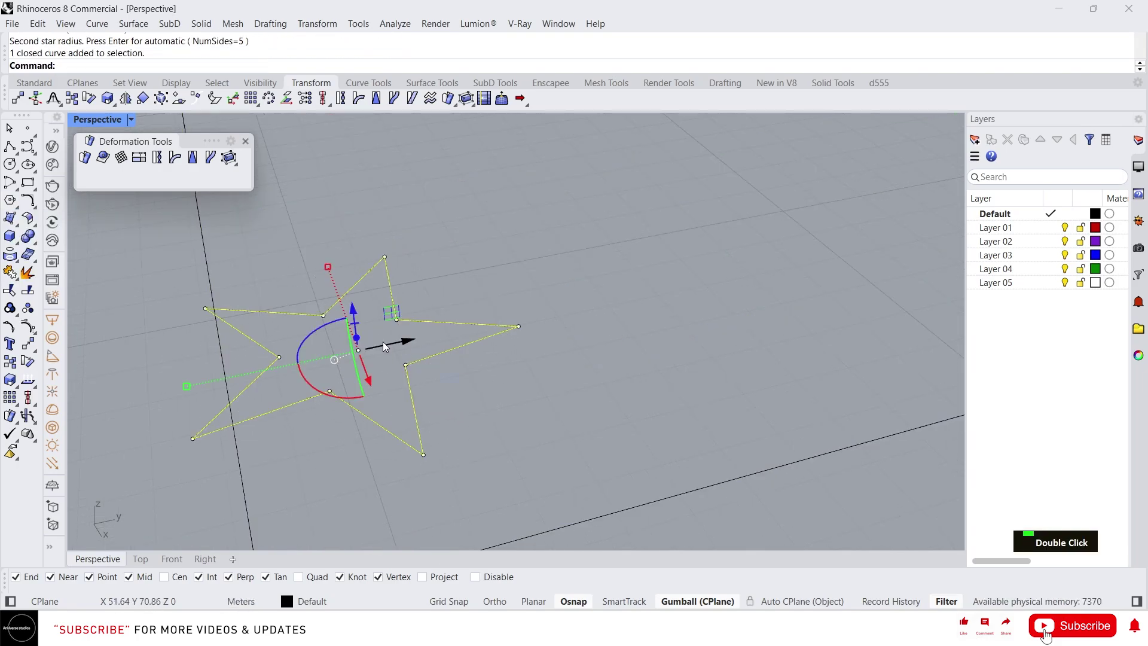
{"action": "scroll", "coordinate": [395, 347], "scroll_direction": "down", "scroll_amount": 7}
{"action": "right_click_drag", "start_coordinate": [463, 344], "coordinate": [436, 348]}
{"action": "left_click_drag", "start_coordinate": [436, 348], "coordinate": [459, 347]}
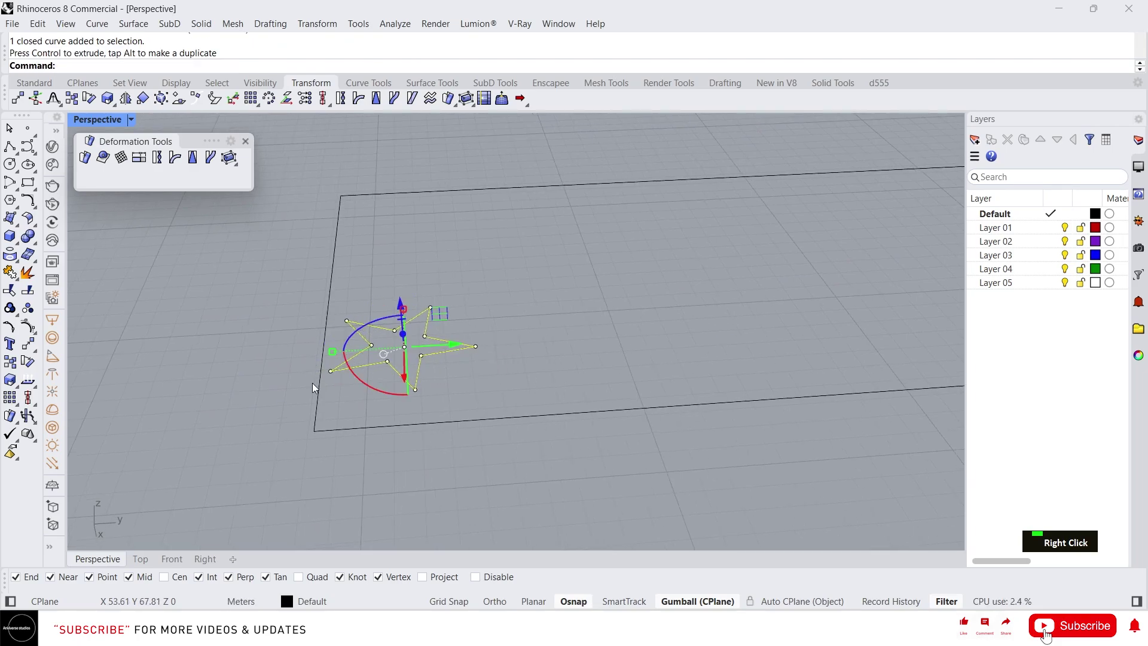
{"action": "right_click_drag", "start_coordinate": [312, 382], "coordinate": [423, 389]}
{"action": "scroll", "coordinate": [423, 389], "scroll_direction": "down", "scroll_amount": 2}
{"action": "scroll", "coordinate": [430, 389], "scroll_direction": "up", "scroll_amount": 6}
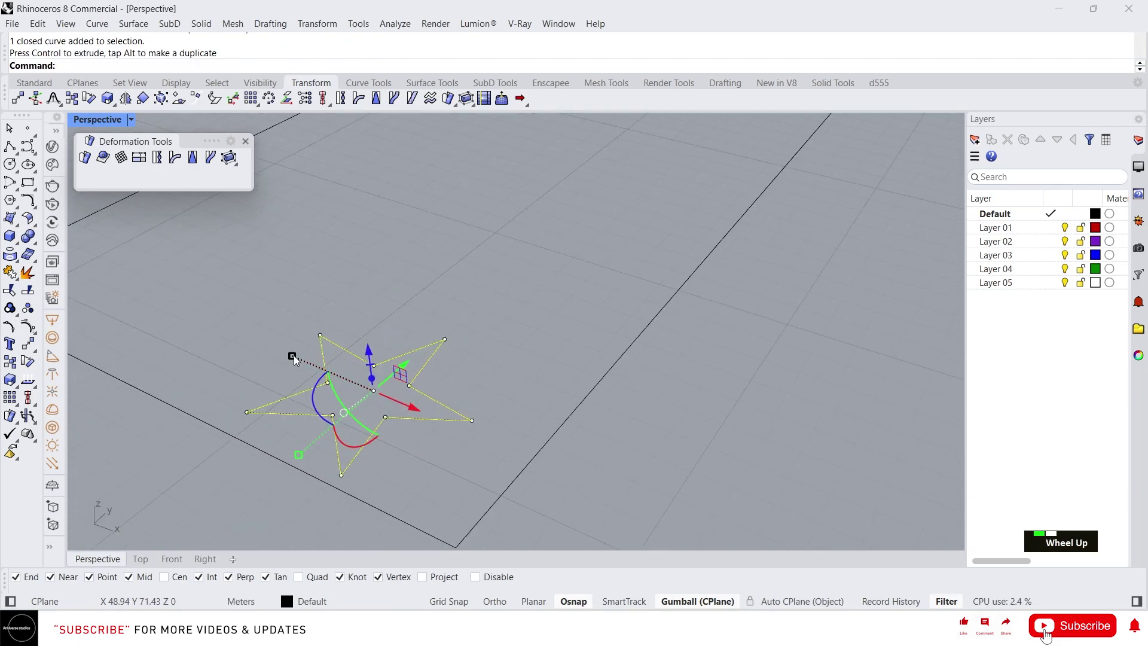
{"action": "left_click_drag", "start_coordinate": [292, 356], "coordinate": [333, 388], "text": "shift"}
- Move the star by its lowest tip onto the rectangle's nearest corner
{"action": "type", "text": "m"}
{"action": "key", "text": "space"}
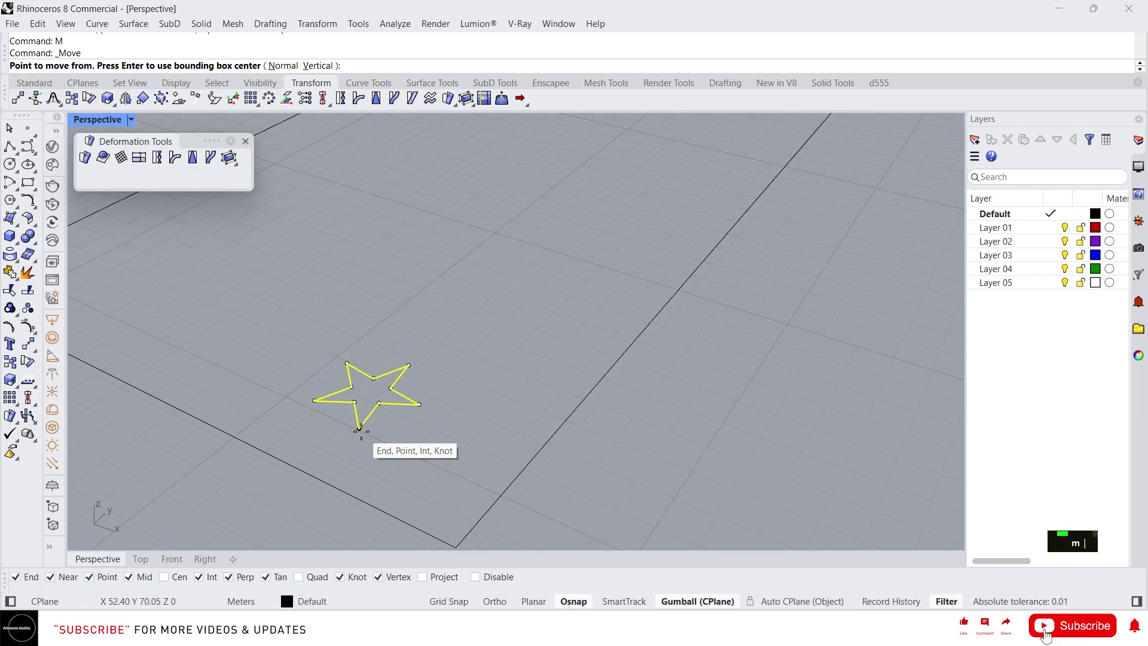
{"action": "left_click", "coordinate": [360, 429]}
{"action": "left_click", "coordinate": [455, 545]}
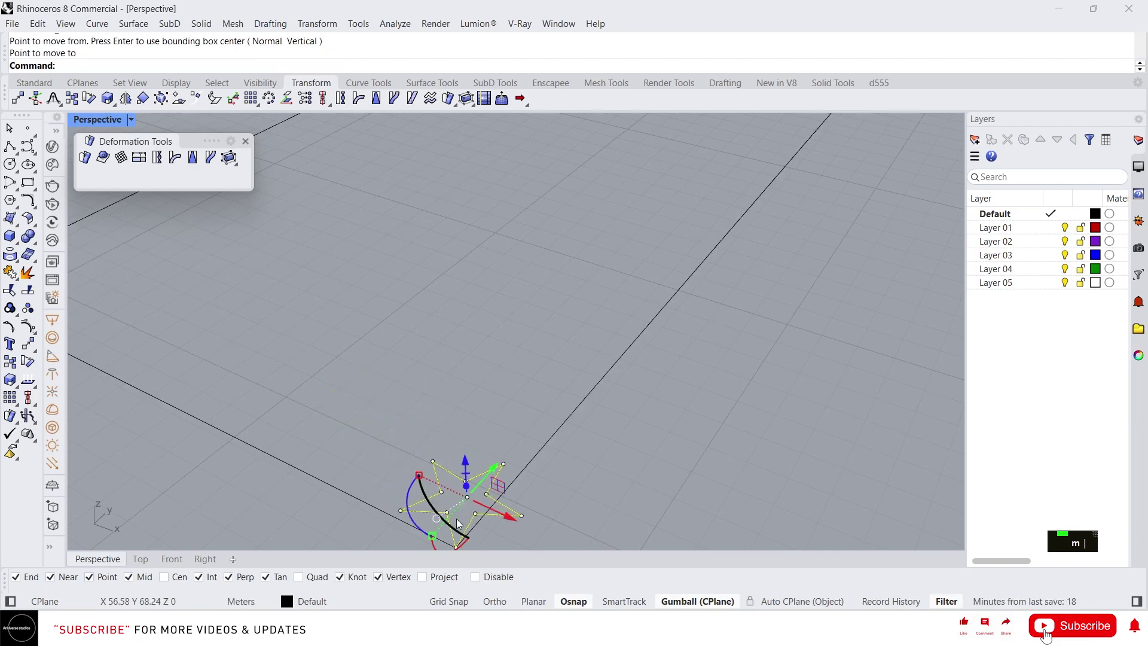
- Shift the star inward from the corner in both directions so it sits just inside the rectangle's edges
{"action": "scroll", "coordinate": [441, 454], "scroll_direction": "down", "scroll_amount": 4}
{"action": "right_click_drag", "start_coordinate": [443, 459], "coordinate": [491, 482]}
{"action": "scroll", "coordinate": [491, 482], "scroll_direction": "up", "scroll_amount": 4}
{"action": "left_click_drag", "start_coordinate": [454, 468], "coordinate": [399, 460]}
{"action": "left_click_drag", "start_coordinate": [386, 419], "coordinate": [392, 393]}
{"action": "scroll", "coordinate": [392, 393], "scroll_direction": "up", "scroll_amount": 4}
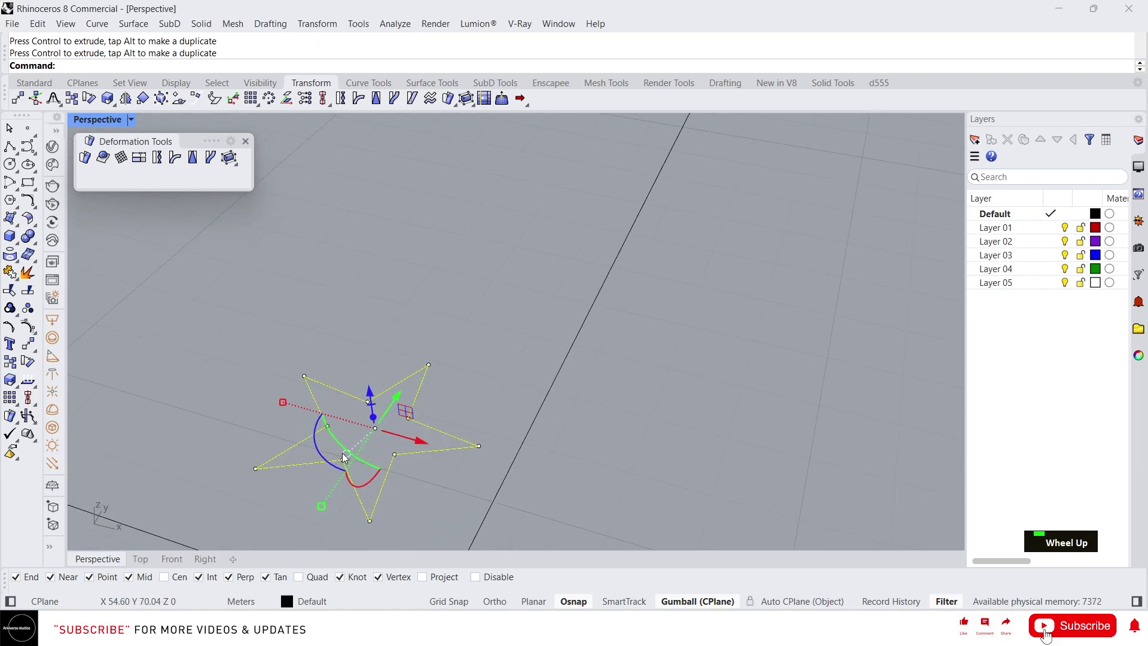
- Round all corners of the star with FilletCorners, picking two points for a radius of about 0.10 m
{"action": "key", "text": "Escape"}
{"action": "type", "text": "f"}
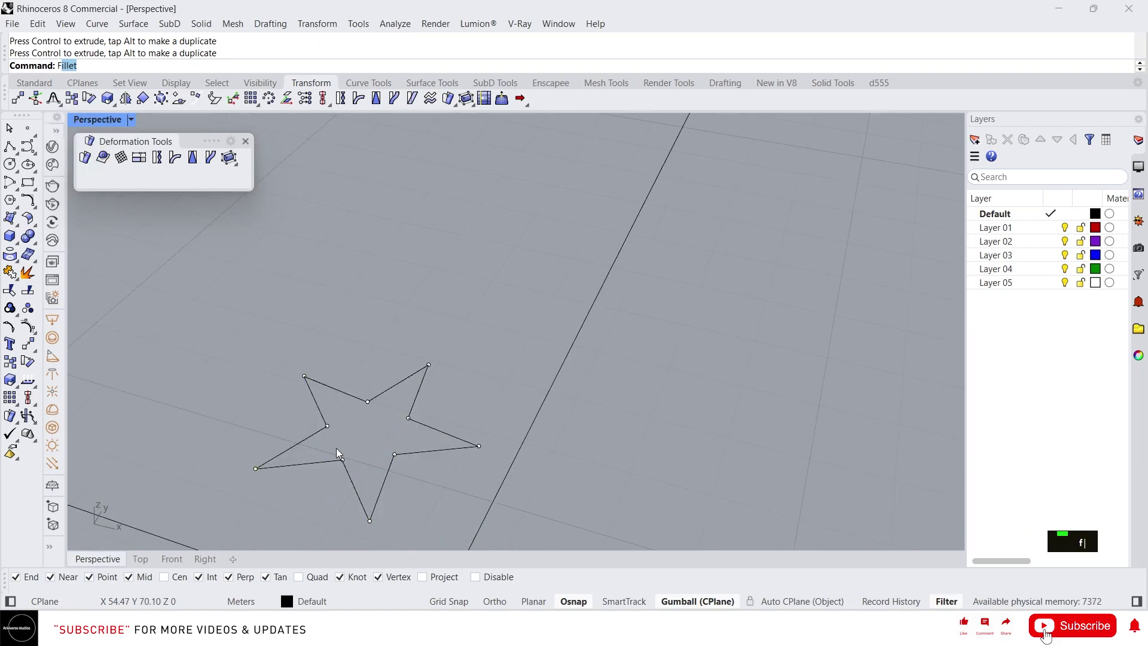
{"action": "type", "text": "ill"}
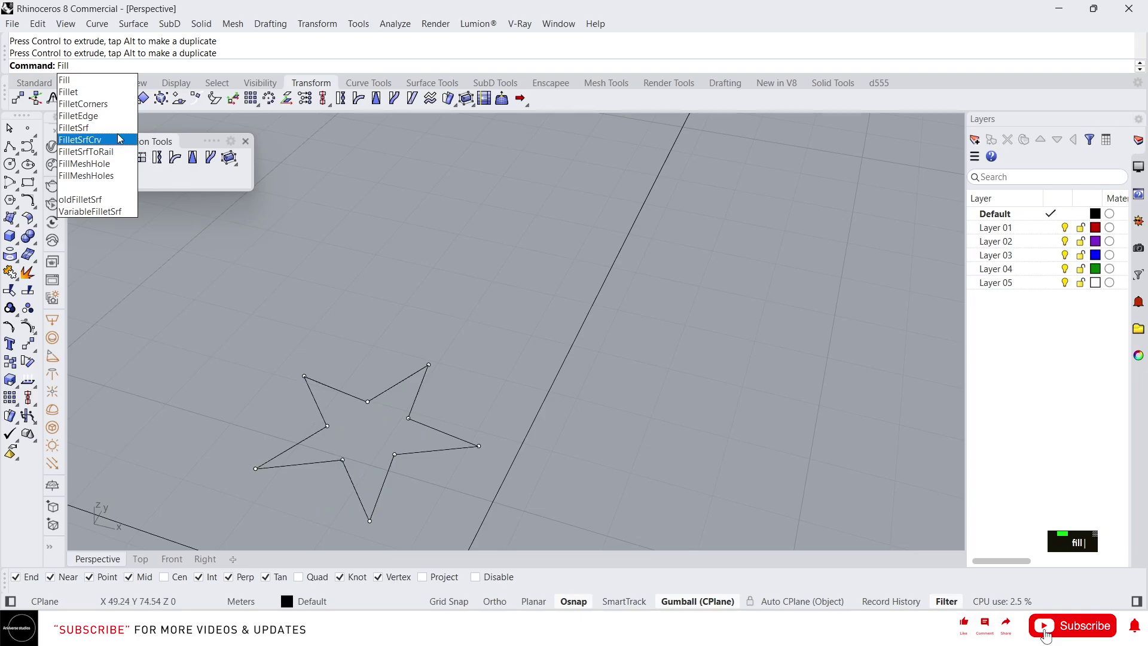
{"action": "left_click", "coordinate": [101, 104]}
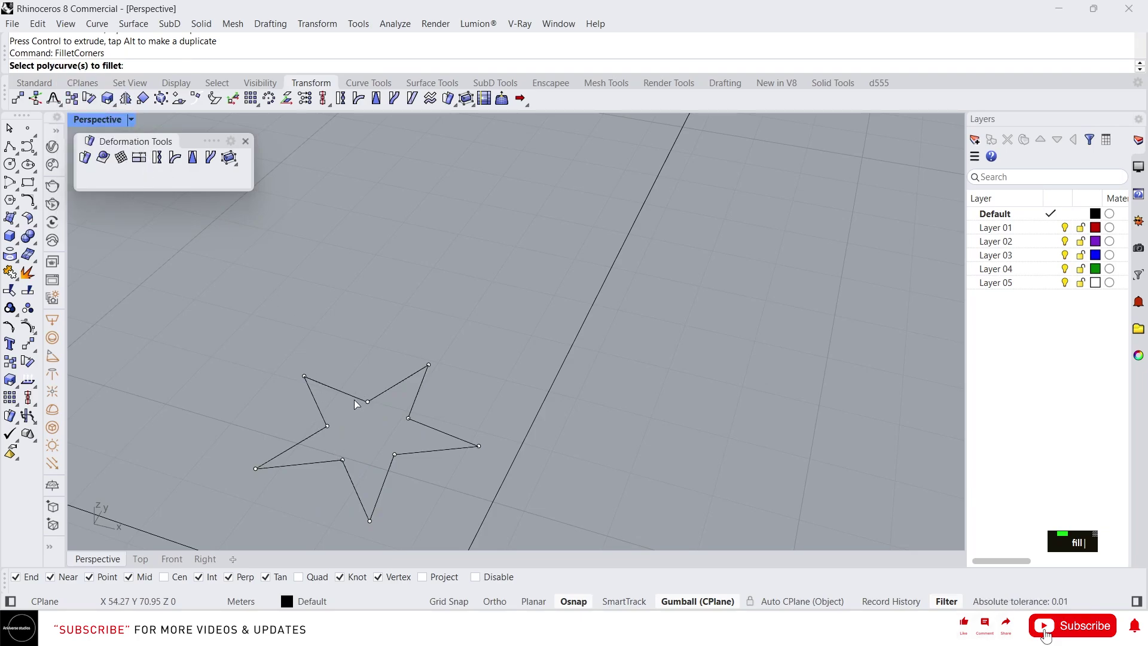
{"action": "left_click", "coordinate": [356, 398]}
{"action": "right_click", "coordinate": [376, 411]}
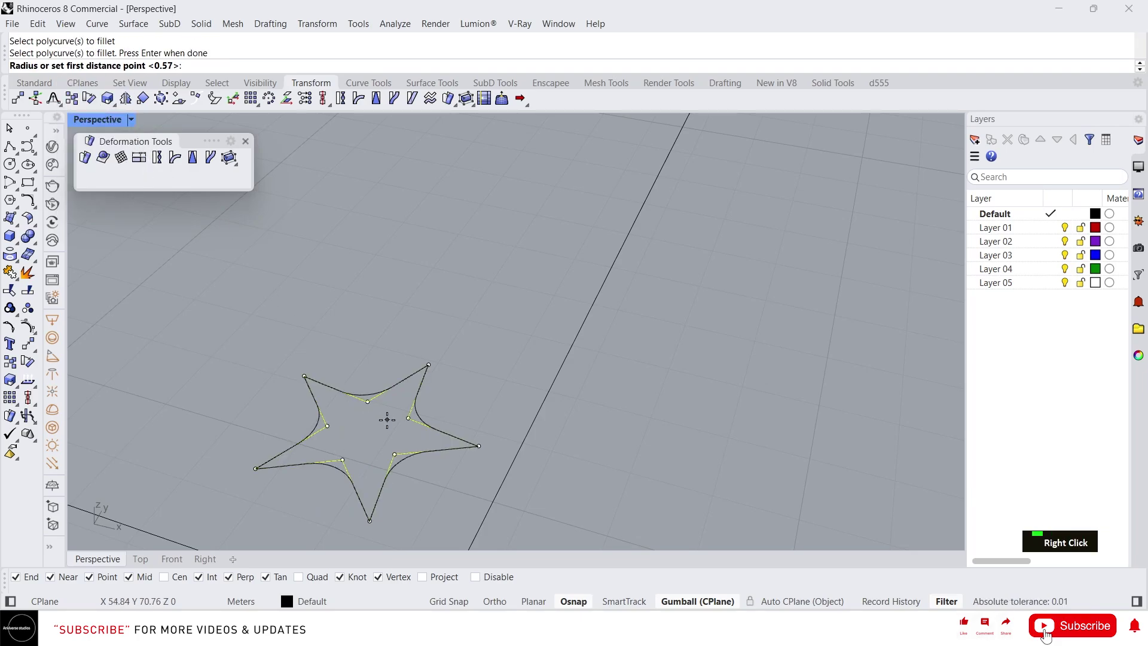
{"action": "left_click", "coordinate": [365, 379]}
{"action": "right_click_drag", "start_coordinate": [386, 419], "coordinate": [375, 391], "text": "shift"}
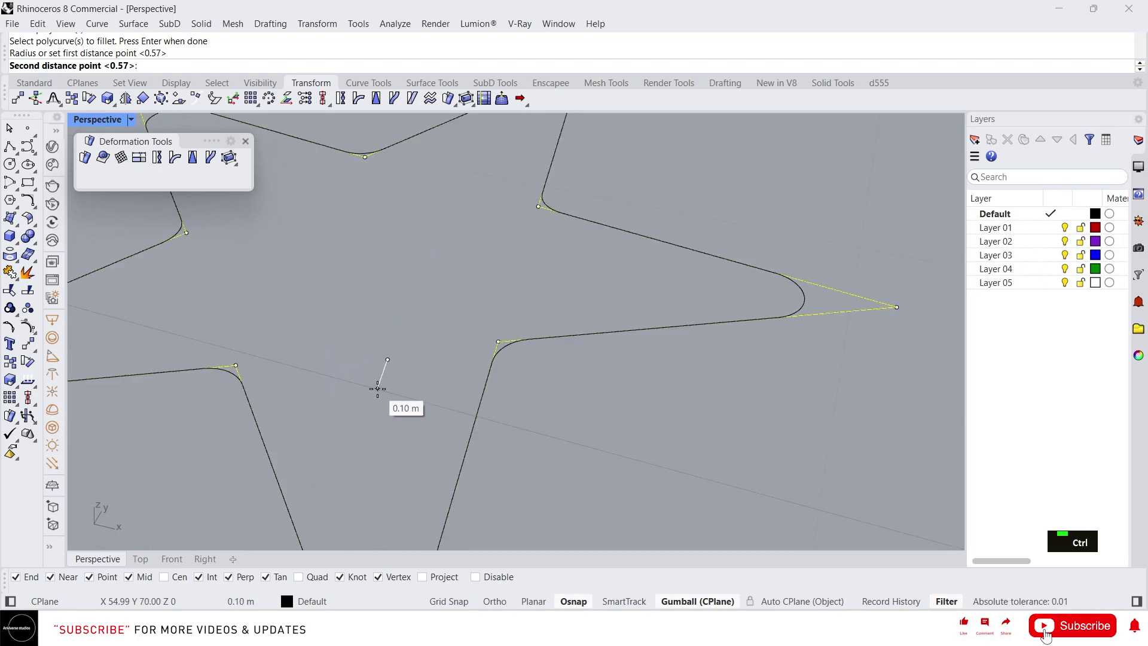
{"action": "left_click", "coordinate": [377, 389]}
- Create a planar surface from the rounded star curve and delete the source curve
{"action": "scroll", "coordinate": [377, 390], "scroll_direction": "up", "scroll_amount": 6}
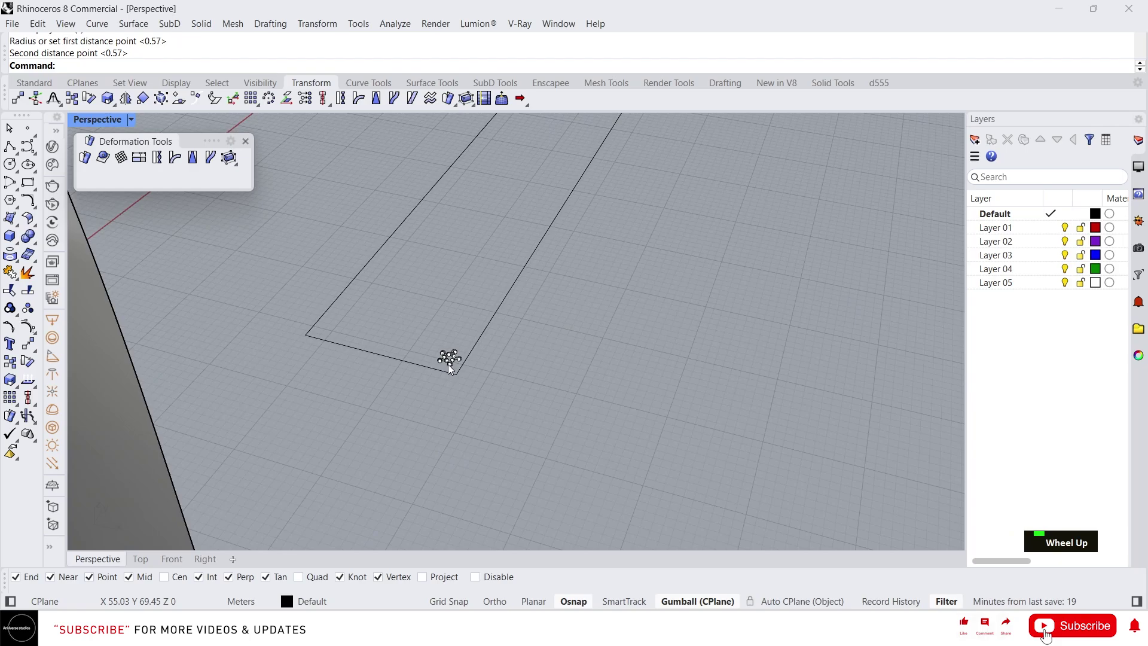
{"action": "scroll", "coordinate": [450, 367], "scroll_direction": "up", "scroll_amount": 5}
{"action": "left_click", "coordinate": [487, 344]}
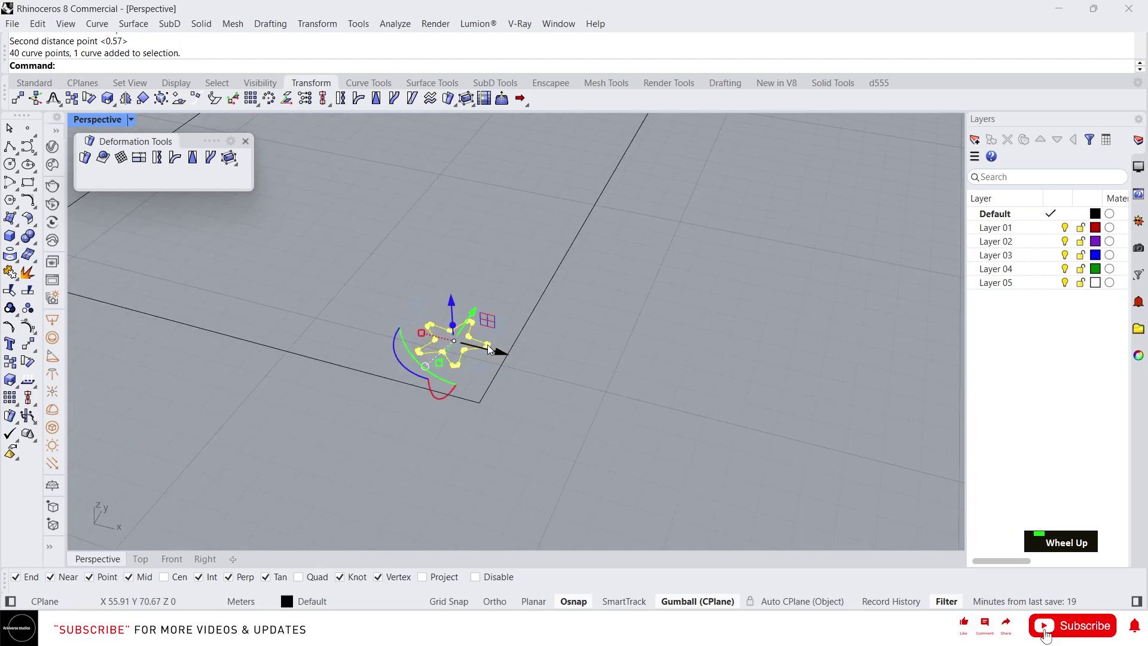
{"action": "right_click_drag", "start_coordinate": [487, 345], "coordinate": [446, 331]}
{"action": "scroll", "coordinate": [446, 332], "scroll_direction": "up", "scroll_amount": 2}
{"action": "type", "text": "p"}
{"action": "key", "text": "Return"}
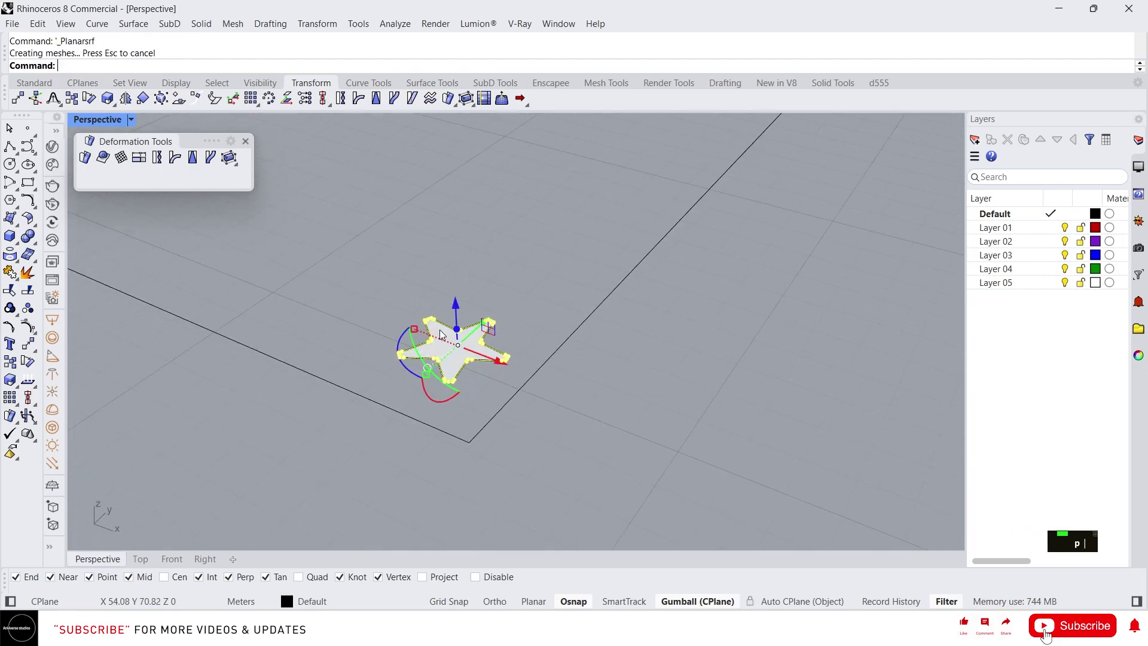
{"action": "key", "text": "Delete"}
{"action": "scroll", "coordinate": [464, 354], "scroll_direction": "up", "scroll_amount": 2}
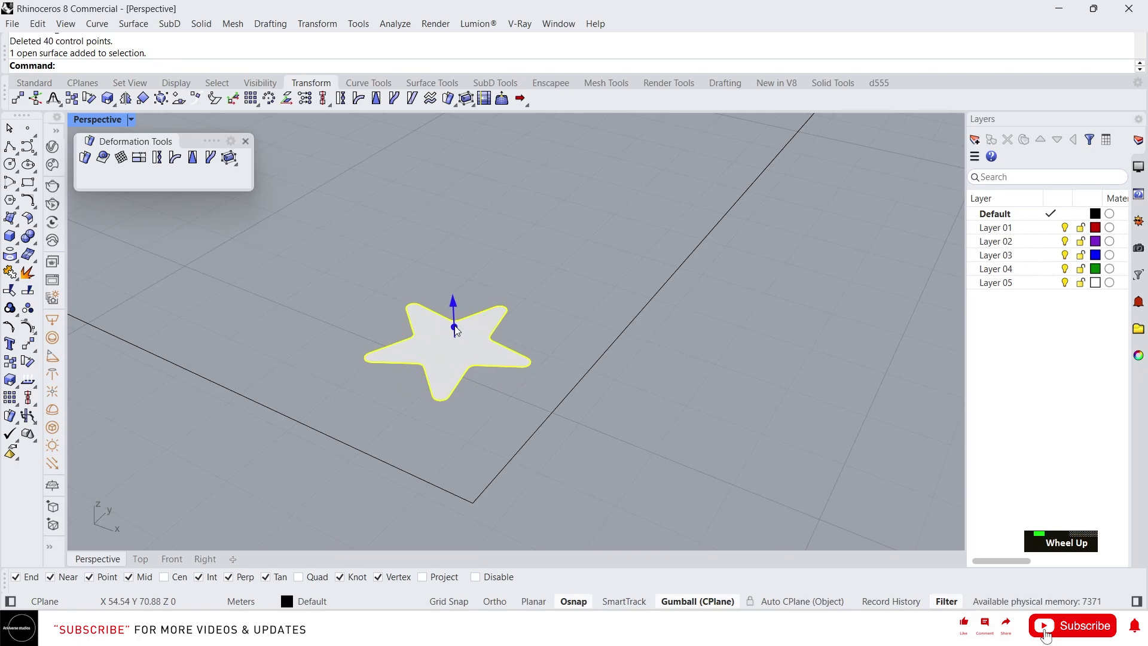
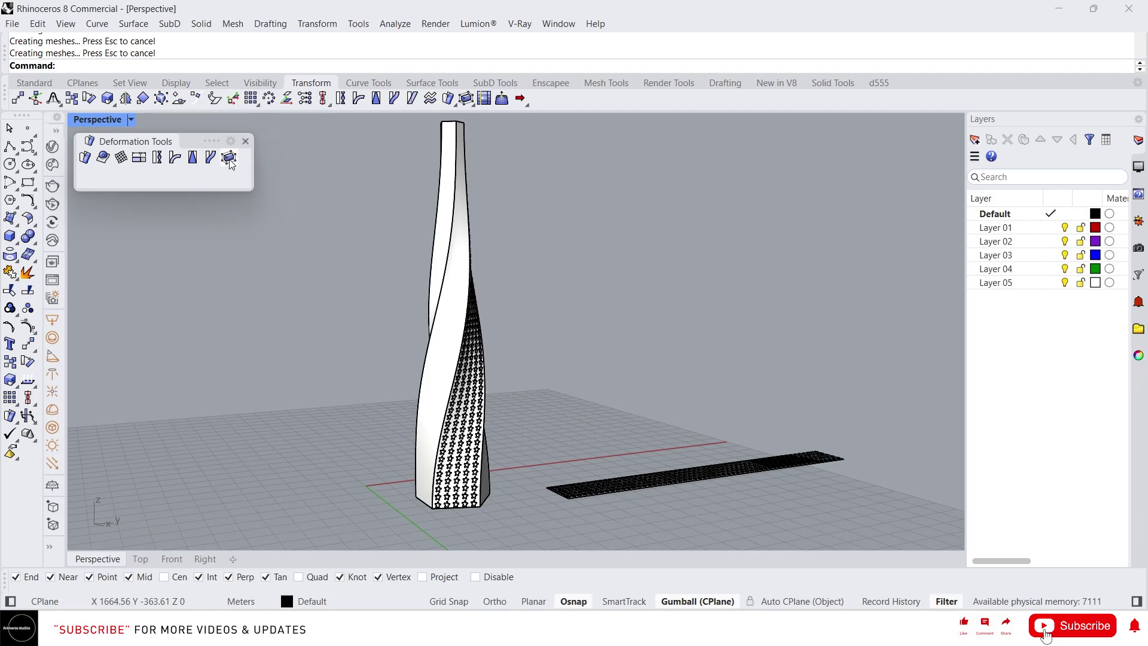
- Apply CageEdit to the patterned twisted column with a World bounding-box cage, 4 points and degree 3 per axis, and a Global region
{"action": "left_click", "coordinate": [227, 158]}
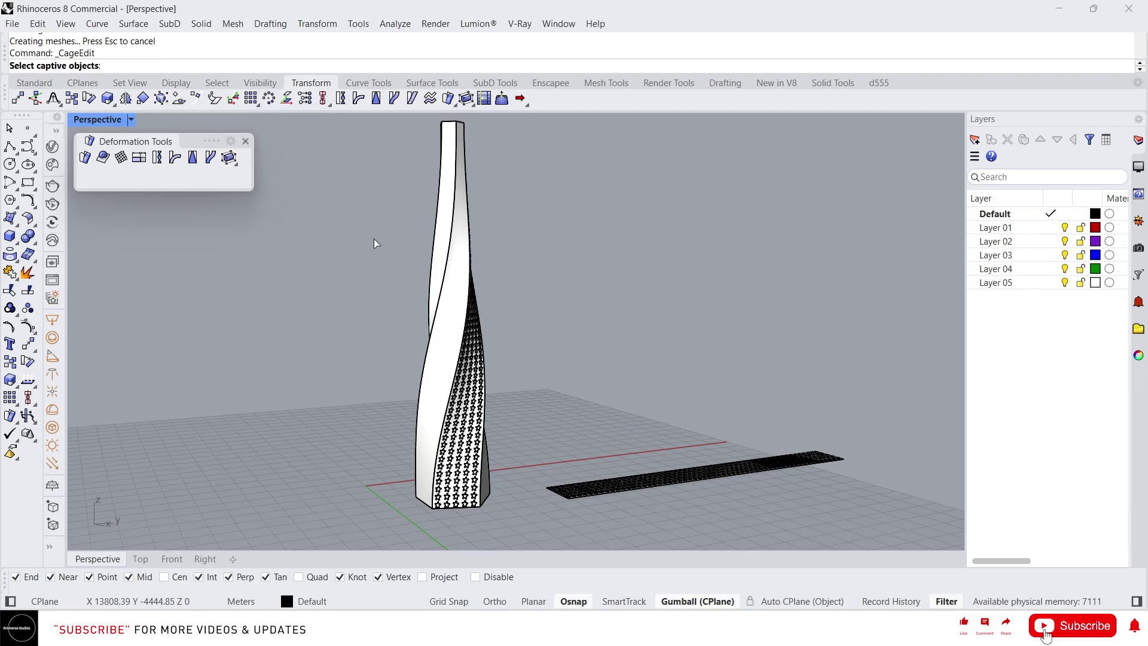
{"action": "right_click_drag", "start_coordinate": [373, 239], "coordinate": [374, 266], "text": "ctrl"}
{"action": "left_click_drag", "start_coordinate": [340, 157], "coordinate": [509, 515]}
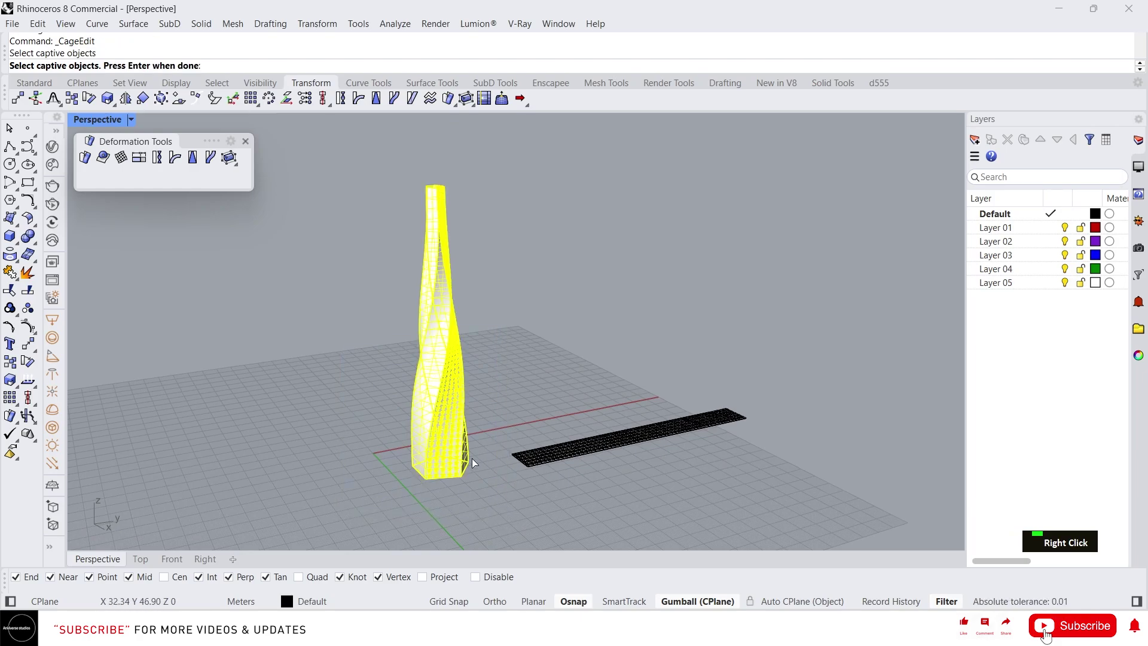
{"action": "right_click", "coordinate": [285, 214]}
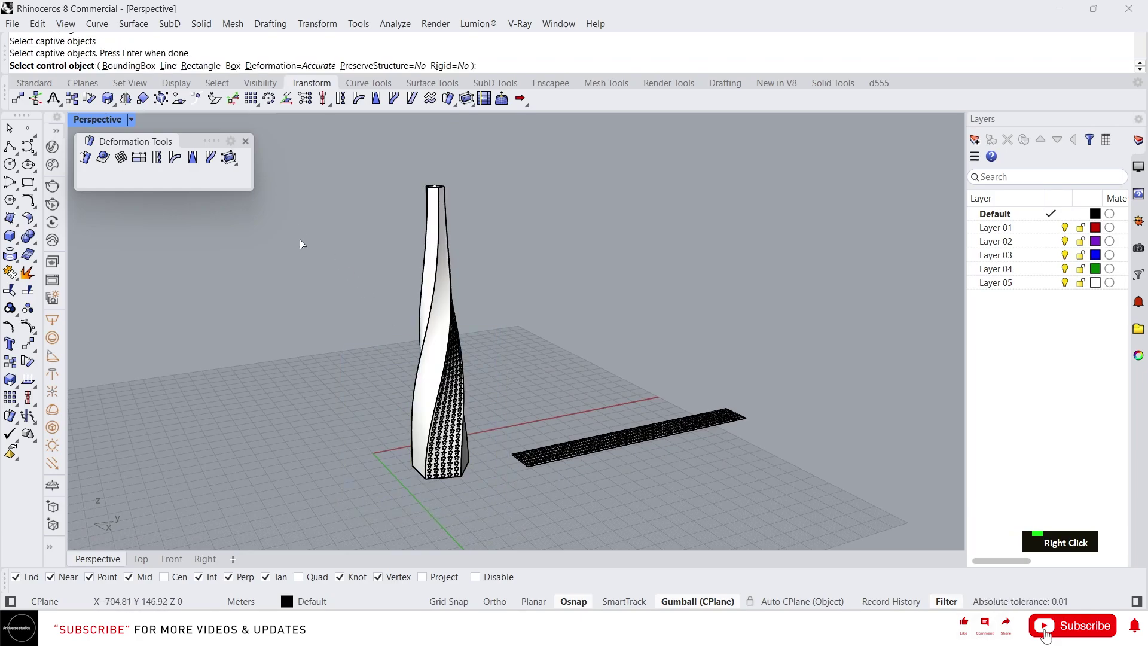
{"action": "left_click", "coordinate": [135, 66]}
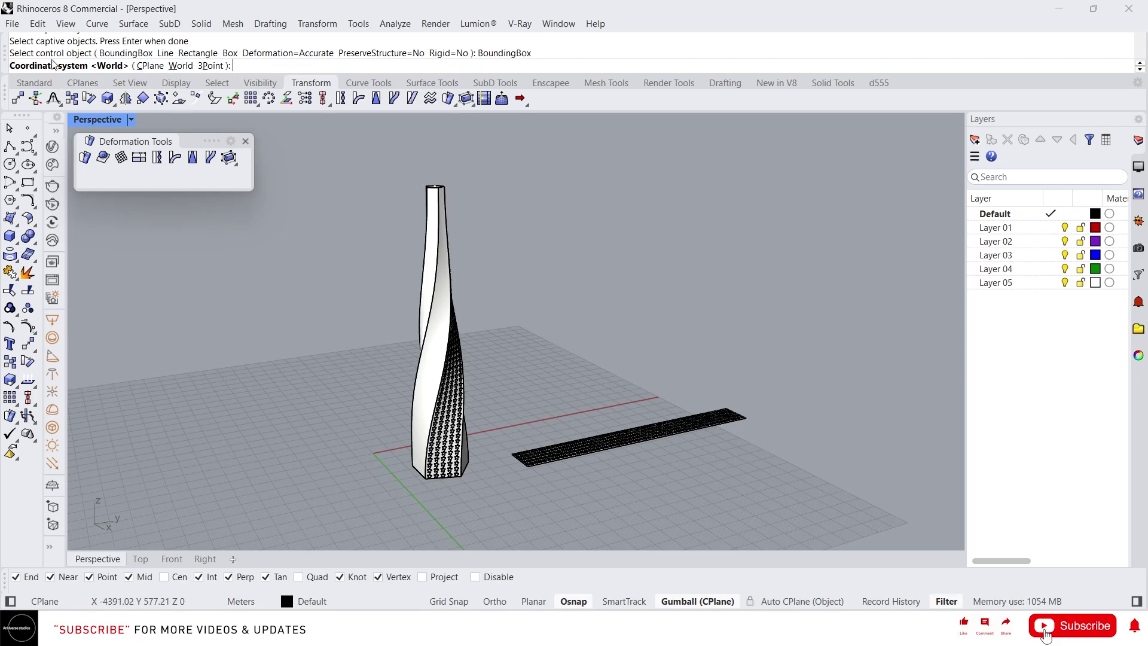
{"action": "key", "text": "Return"}
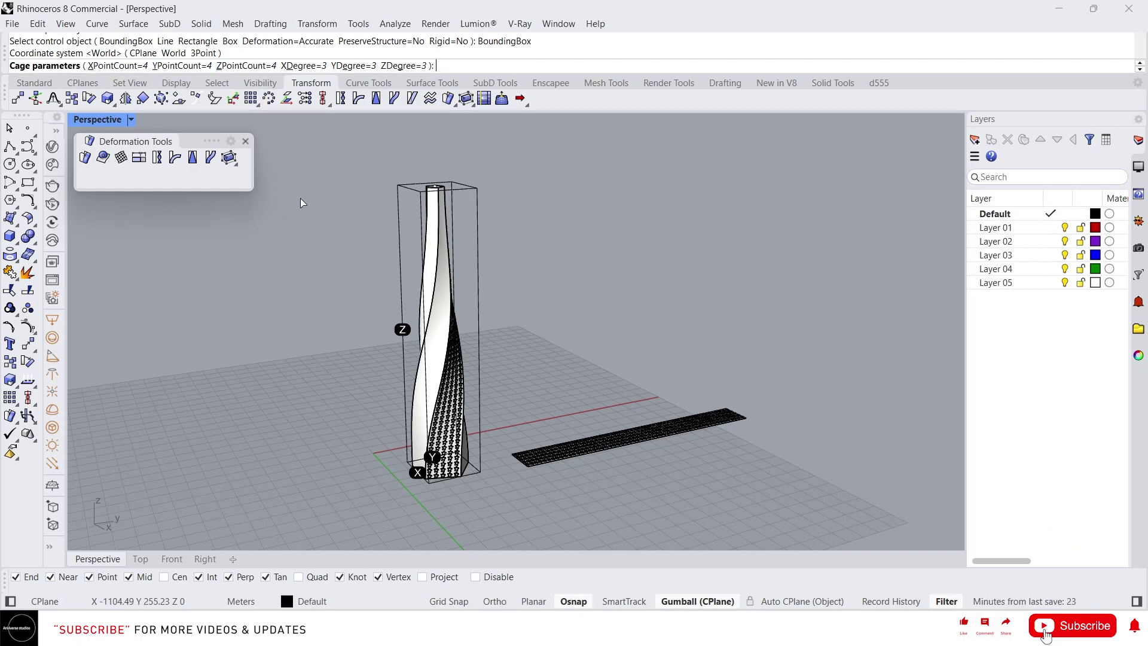
{"action": "key", "text": "Return"}
{"action": "key", "text": "Return"}
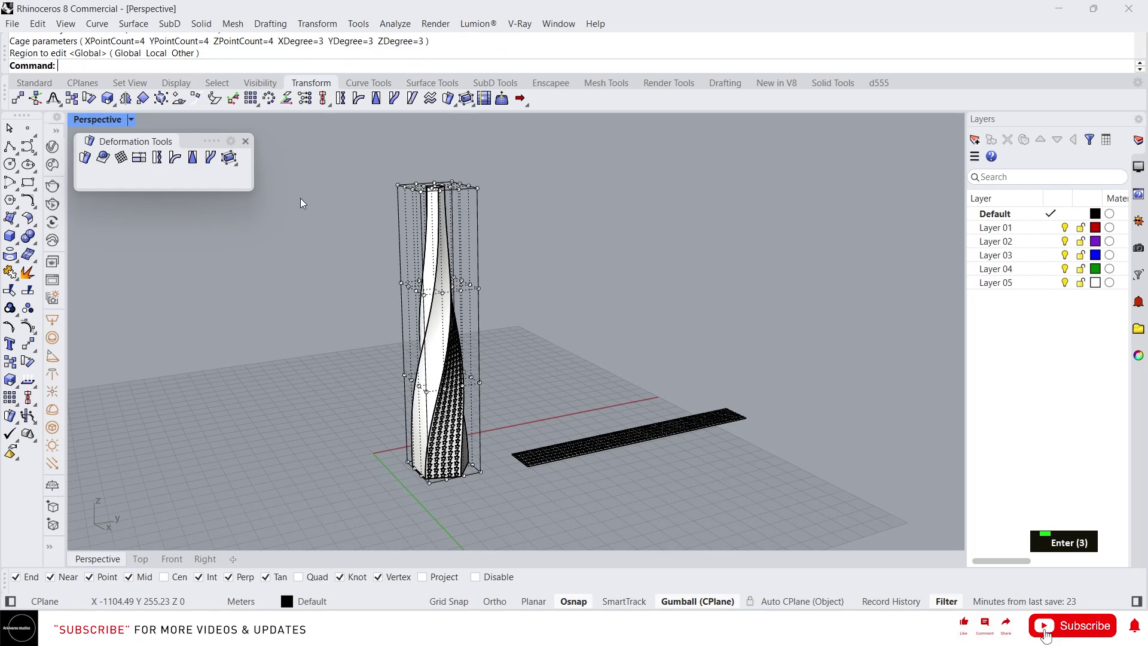
- Scale the 16 cage points of the twisted column's upper-middle row outward along the green axis
{"action": "right_click_drag", "start_coordinate": [394, 270], "coordinate": [464, 360]}
{"action": "scroll", "coordinate": [520, 351], "scroll_direction": "up", "scroll_amount": 3}
{"action": "scroll", "coordinate": [520, 347], "scroll_direction": "down", "scroll_amount": 7}
{"action": "scroll", "coordinate": [438, 333], "scroll_direction": "up", "scroll_amount": 5}
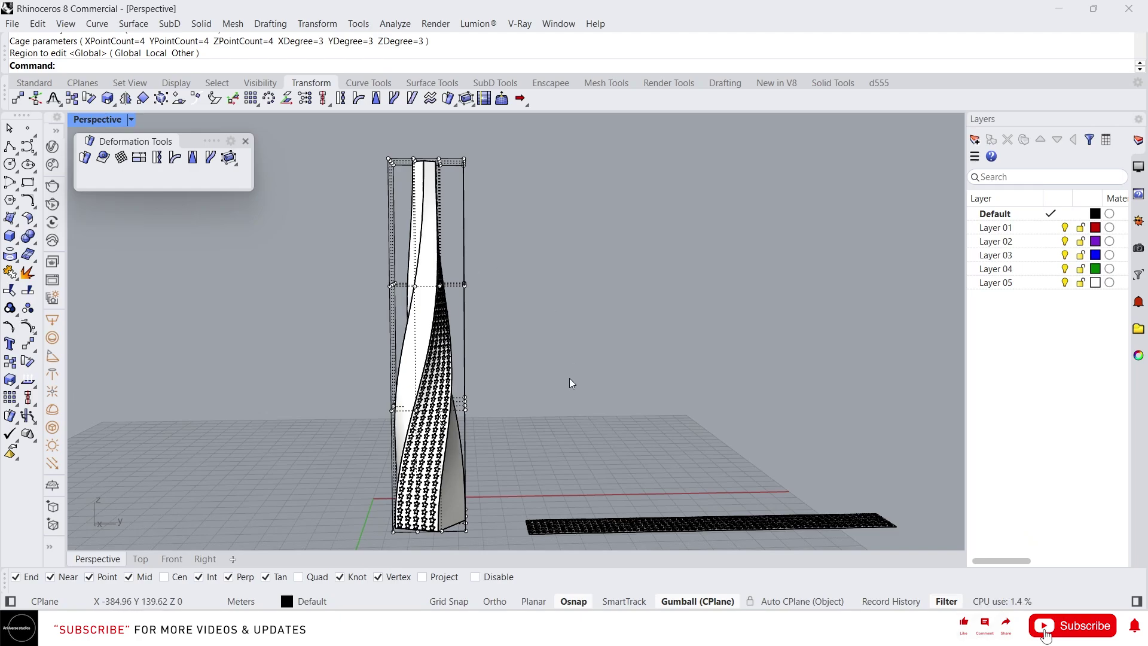
{"action": "right_click_drag", "start_coordinate": [570, 379], "coordinate": [548, 383]}
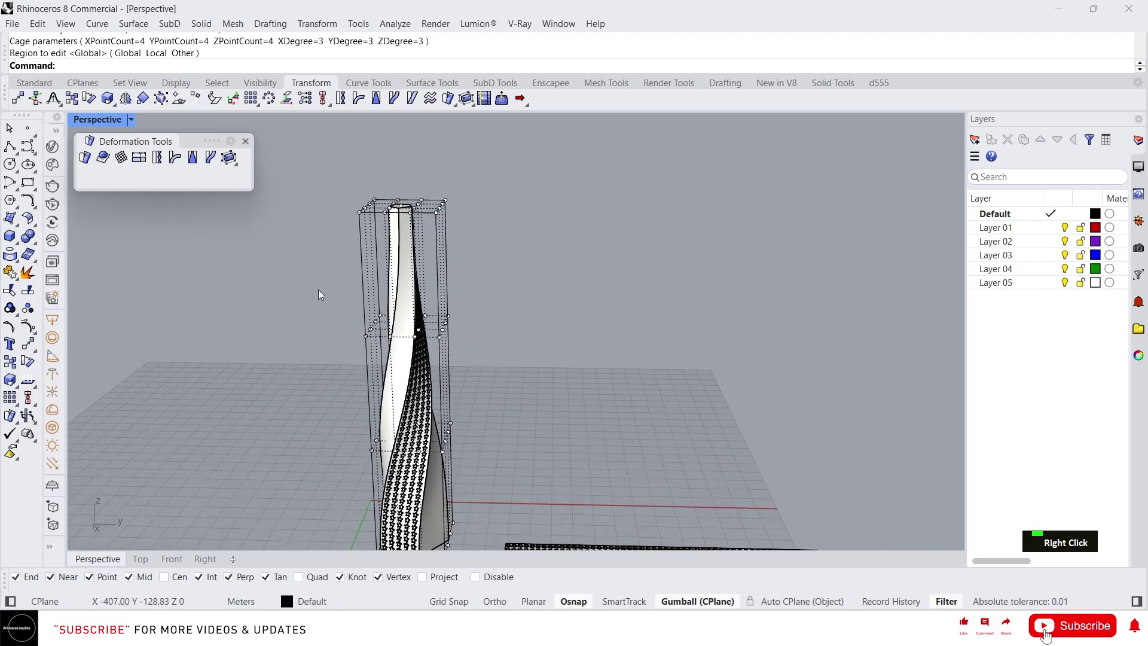
{"action": "left_click_drag", "start_coordinate": [318, 289], "coordinate": [482, 360]}
{"action": "scroll", "coordinate": [383, 356], "scroll_direction": "up", "scroll_amount": 4}
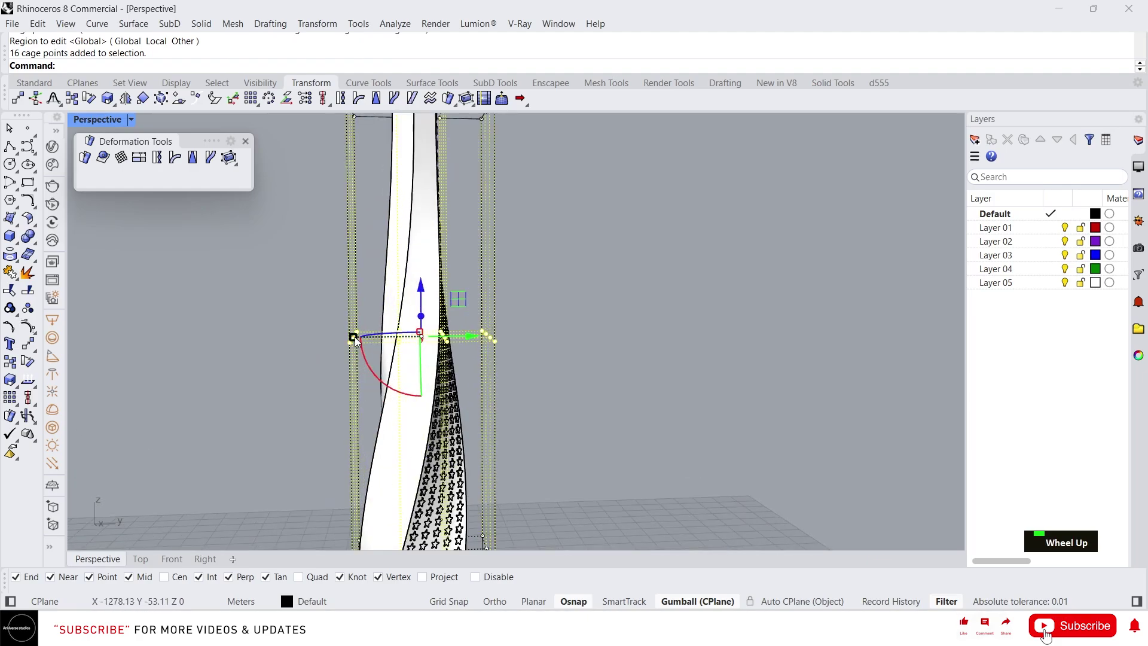
{"action": "left_click_drag", "start_coordinate": [351, 336], "coordinate": [302, 303]}
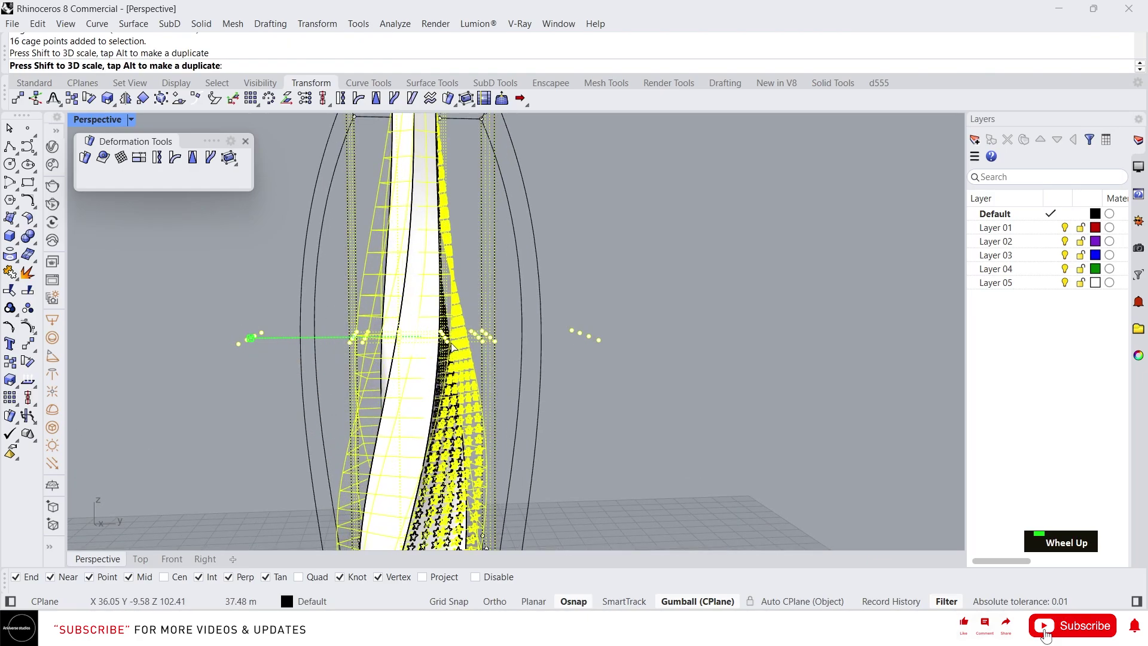
{"action": "left_click_drag", "start_coordinate": [454, 347], "coordinate": [458, 350]}
{"action": "scroll", "coordinate": [495, 357], "scroll_direction": "down", "scroll_amount": 3}
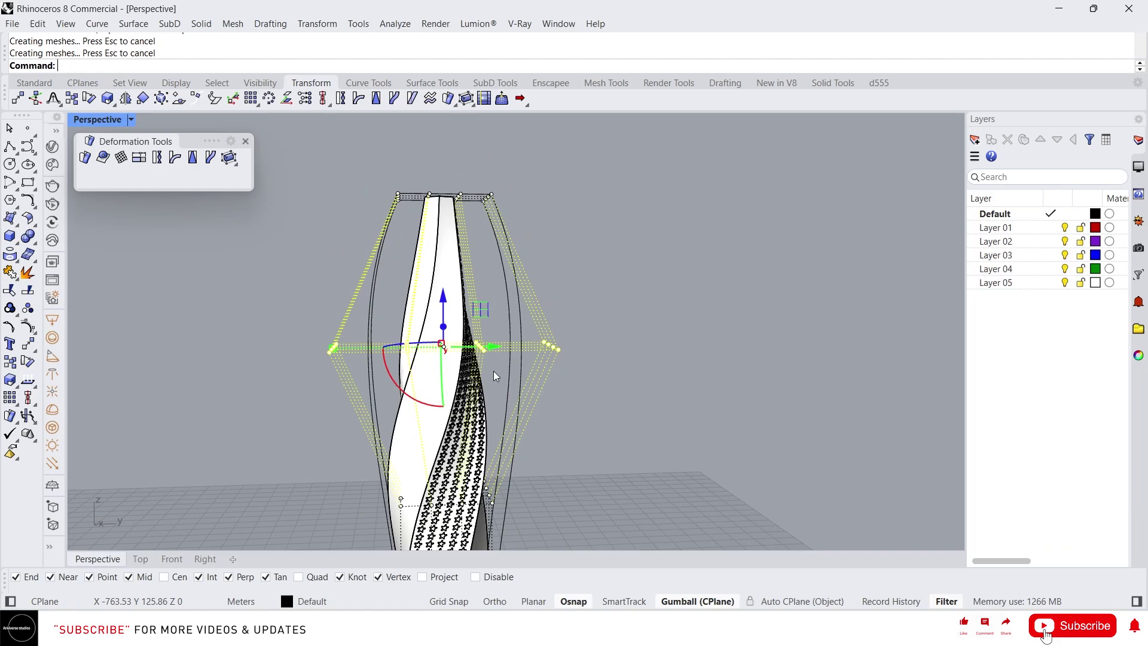
- Pull three cage points on the outer side of the lower-middle row about 41 m outward along the green axis
{"action": "left_click", "coordinate": [494, 371]}
{"action": "right_click_drag", "start_coordinate": [547, 350], "coordinate": [439, 242], "text": "shift"}
{"action": "scroll", "coordinate": [325, 390], "scroll_direction": "up", "scroll_amount": 8}
{"action": "left_click_drag", "start_coordinate": [124, 353], "coordinate": [287, 417]}
{"action": "scroll", "coordinate": [402, 335], "scroll_direction": "down", "scroll_amount": 7}
{"action": "right_click_drag", "start_coordinate": [402, 334], "coordinate": [436, 358]}
{"action": "left_click_drag", "start_coordinate": [373, 362], "coordinate": [232, 354]}
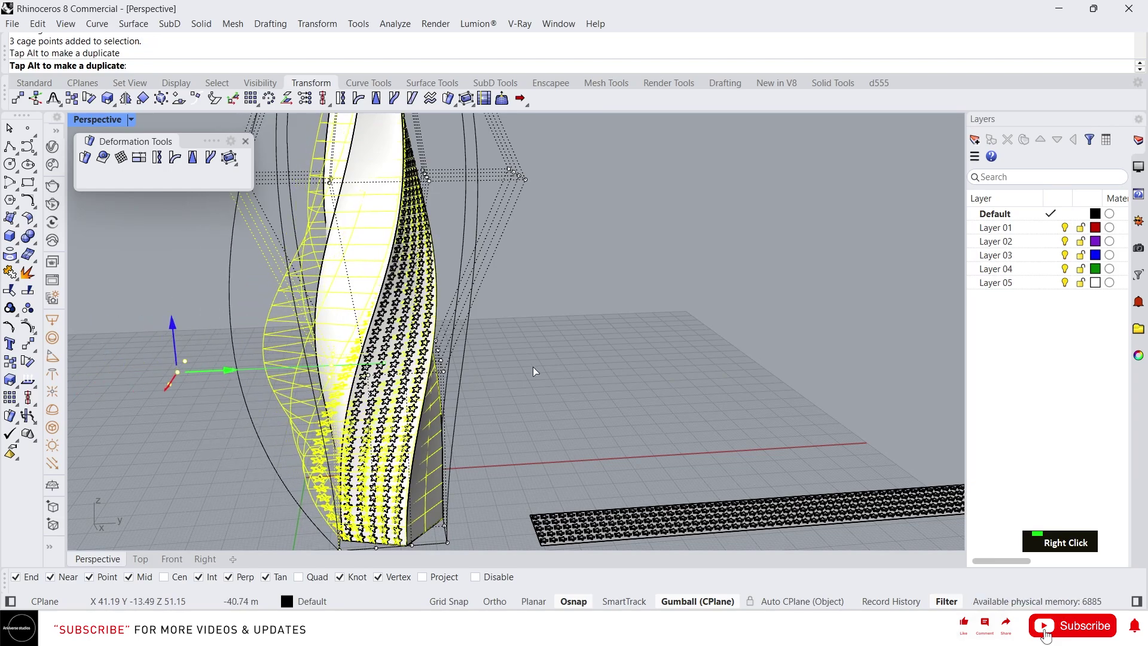
{"action": "right_click", "coordinate": [532, 367]}
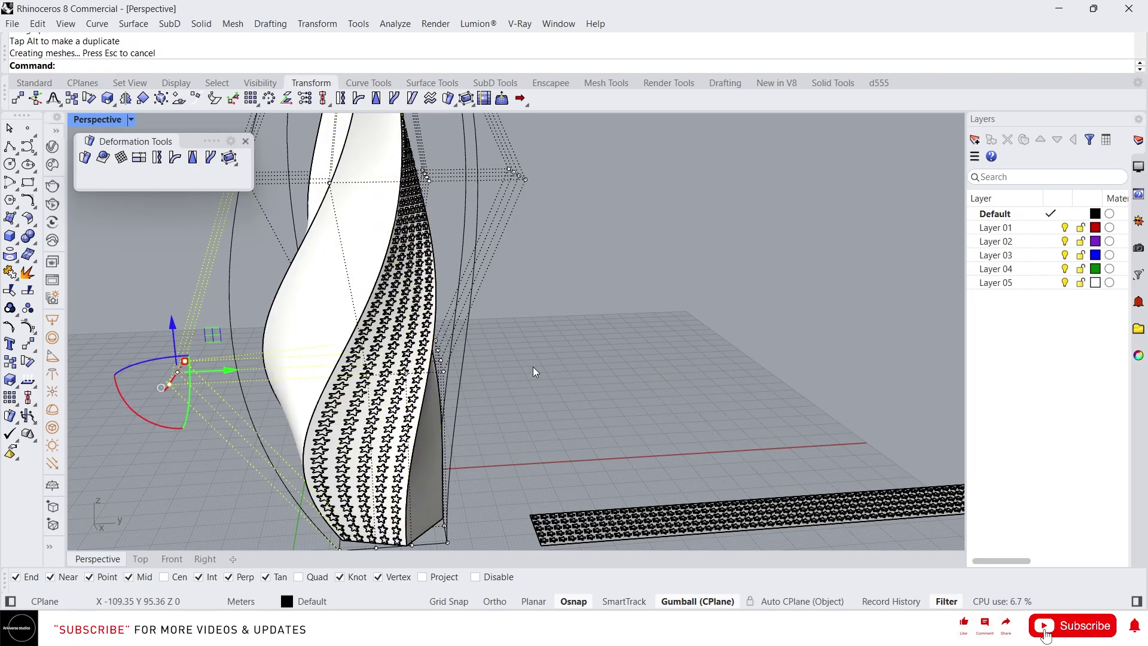
{"action": "scroll", "coordinate": [426, 368], "scroll_direction": "down", "scroll_amount": 3}
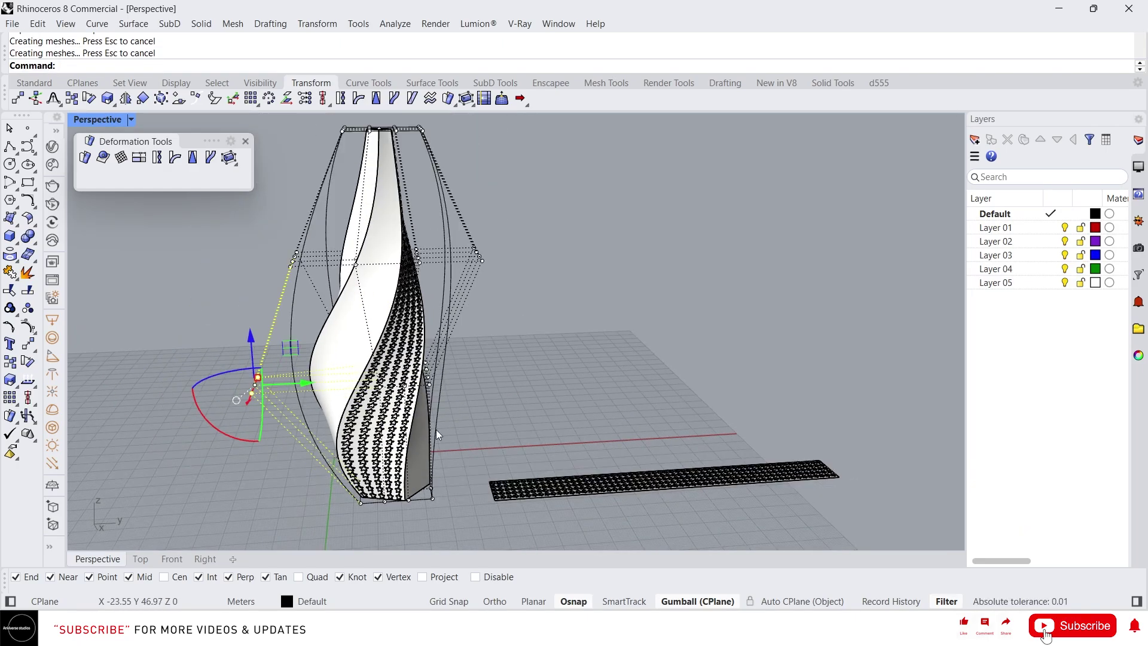
{"action": "right_click_drag", "start_coordinate": [436, 429], "coordinate": [471, 450]}
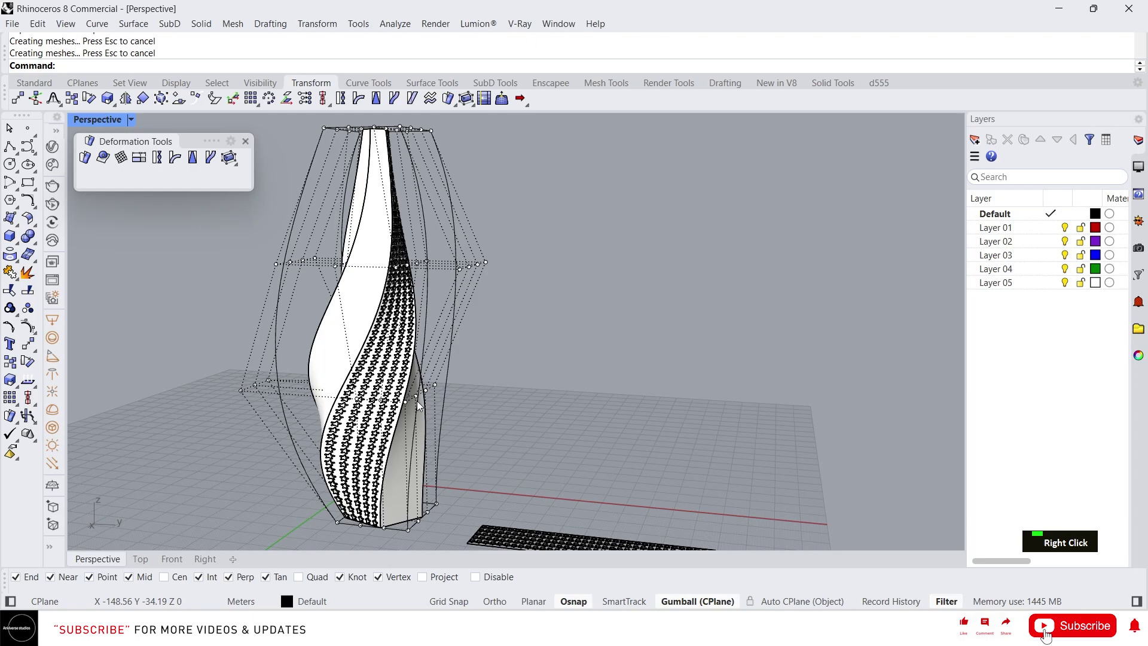
{"action": "scroll", "coordinate": [425, 400], "scroll_direction": "up", "scroll_amount": 5}
{"action": "scroll", "coordinate": [421, 405], "scroll_direction": "down", "scroll_amount": 6}
{"action": "right_click_drag", "start_coordinate": [421, 404], "coordinate": [515, 422]}
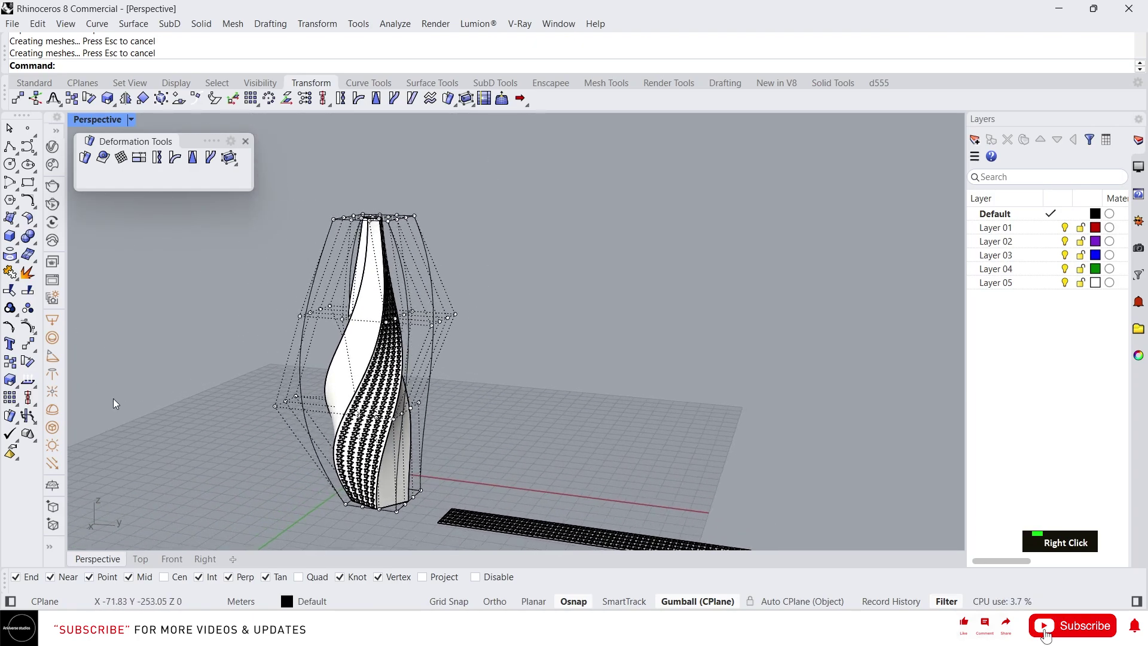
{"action": "left_click", "coordinate": [10, 235]}
{"action": "left_click", "coordinate": [520, 434]}
{"action": "left_click", "coordinate": [617, 466]}
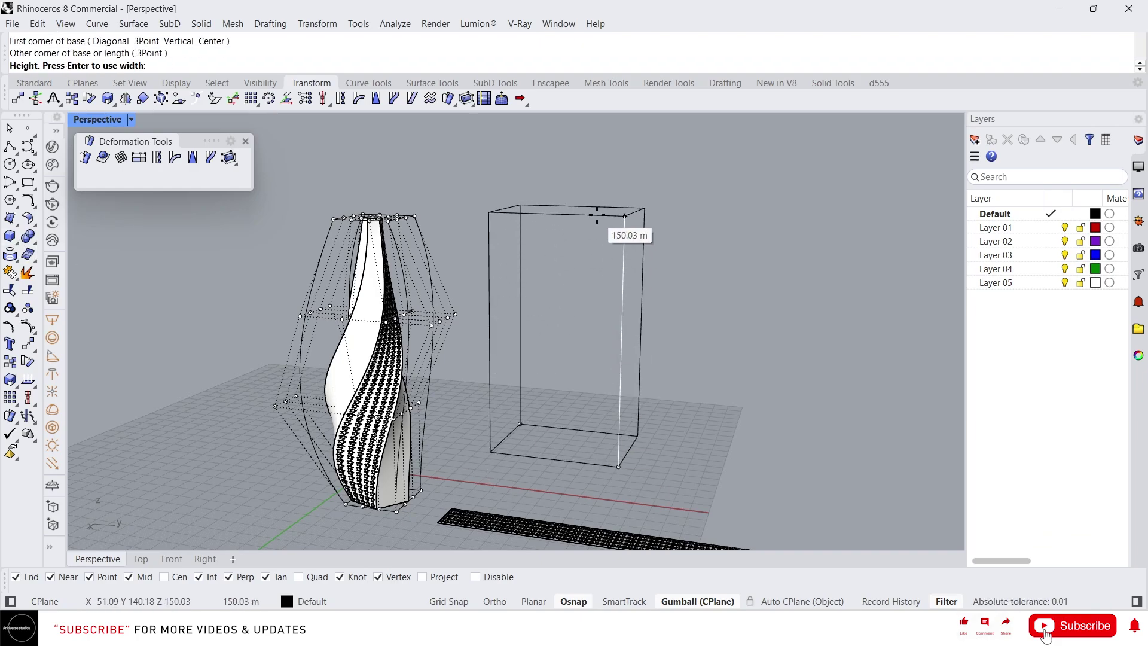
{"action": "left_click", "coordinate": [598, 197]}
{"action": "left_click", "coordinate": [622, 350]}
{"action": "right_click_drag", "start_coordinate": [678, 362], "coordinate": [648, 366]}
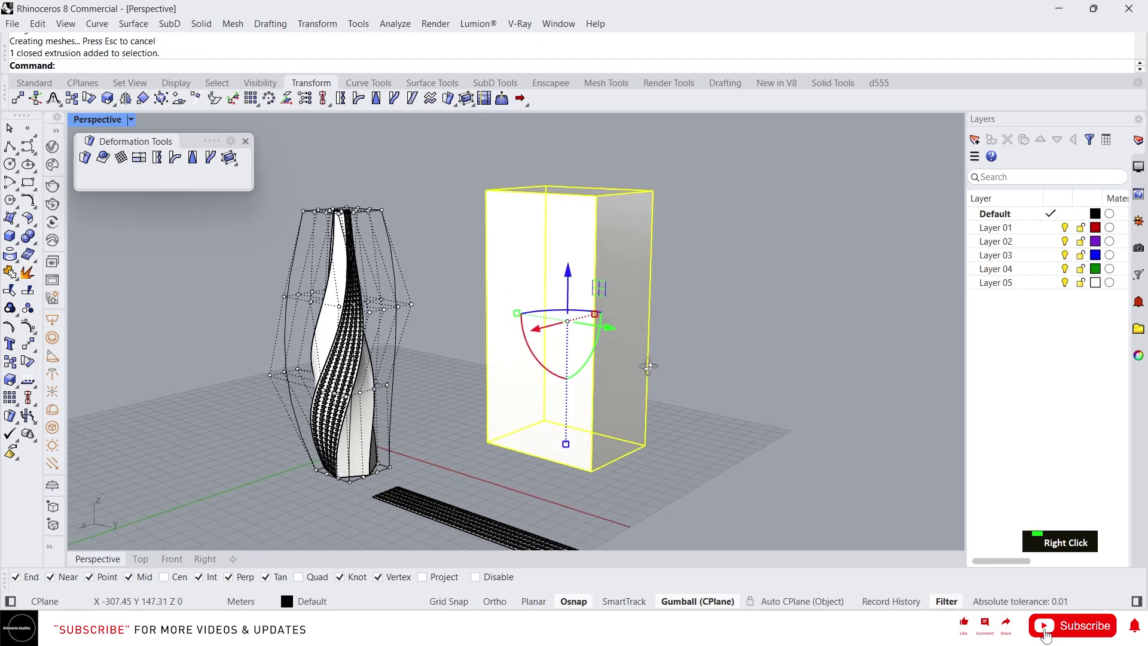
{"action": "left_click", "coordinate": [705, 440]}
{"action": "left_click", "coordinate": [591, 372]}
{"action": "key", "text": "Delete"}
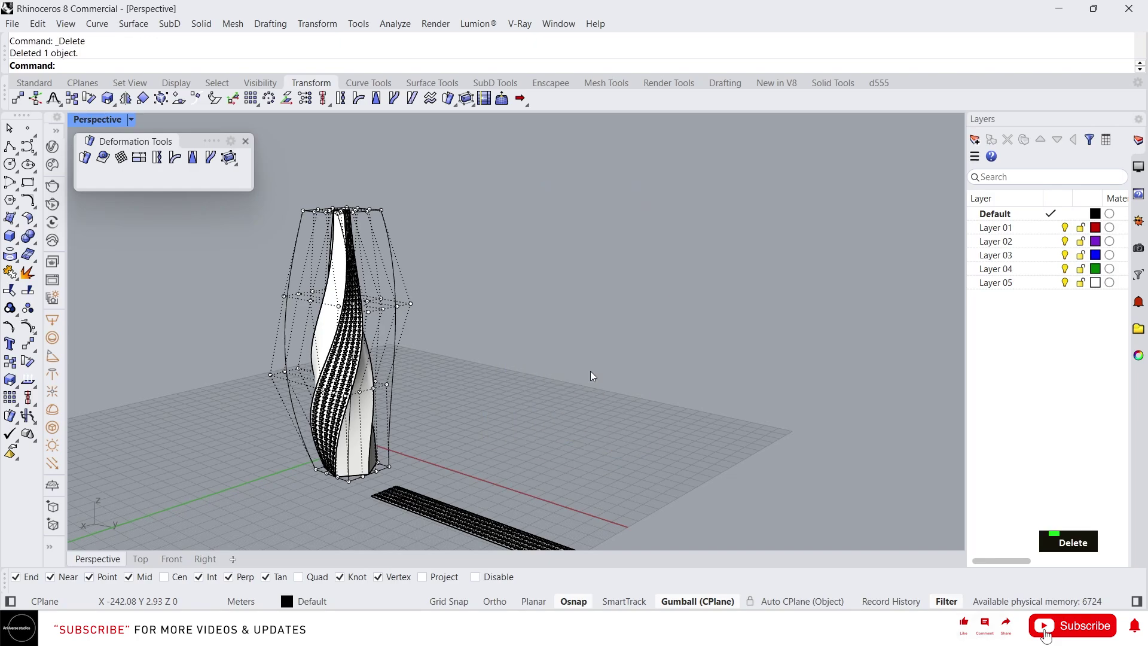
- Draw a five-pointed star on the ground beside the column, inner radius about 17 m, and turn it into a planar surface
{"action": "left_click", "coordinate": [16, 214]}
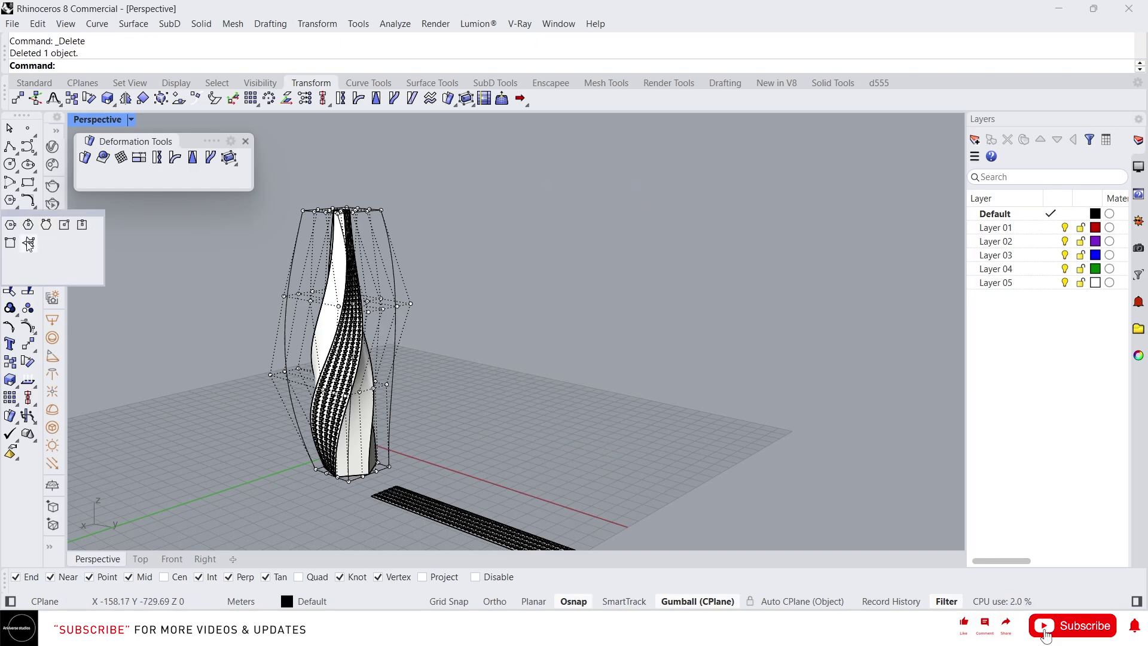
{"action": "left_click", "coordinate": [29, 244]}
{"action": "left_click", "coordinate": [651, 426]}
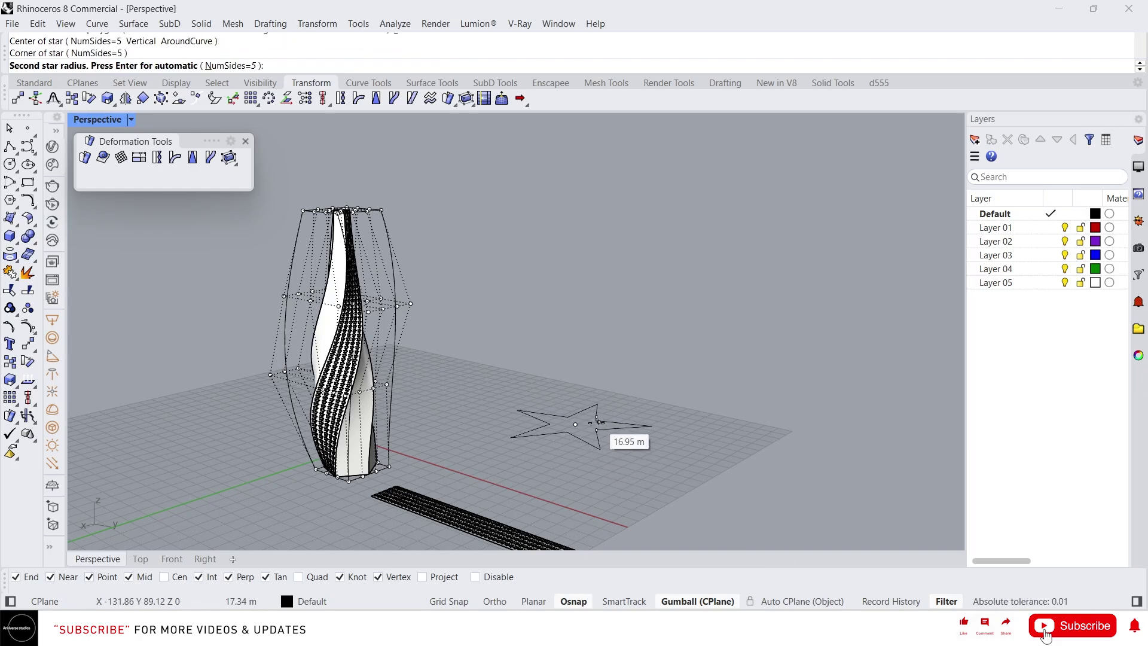
{"action": "left_click", "coordinate": [600, 450]}
{"action": "left_click", "coordinate": [582, 413]}
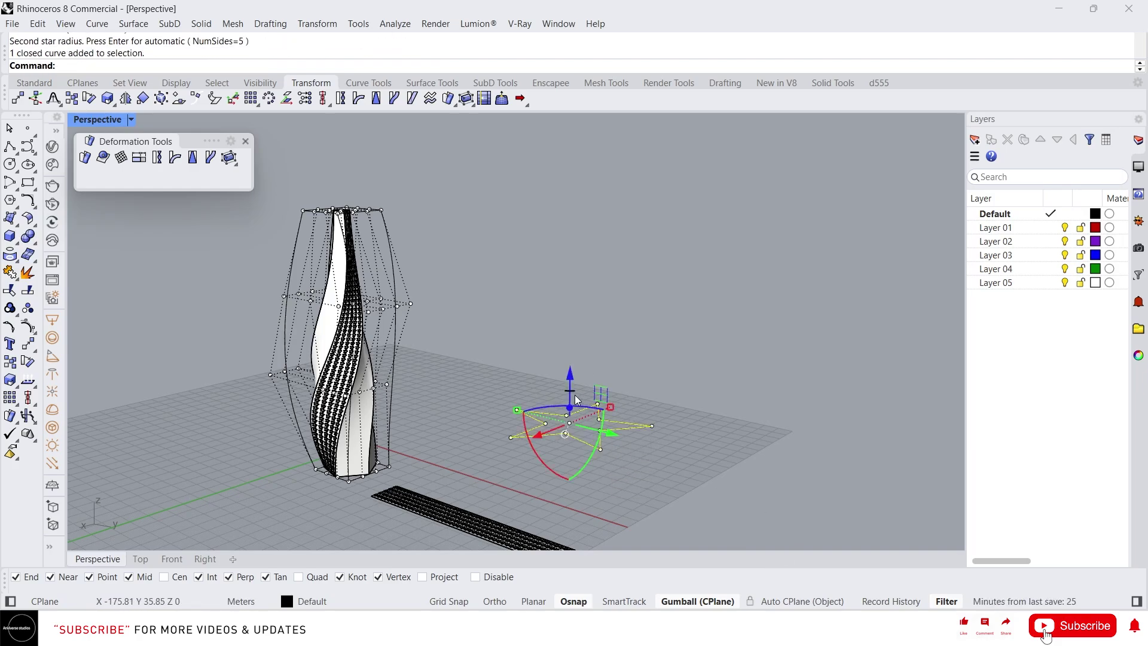
{"action": "type", "text": "p"}
{"action": "key", "text": "Return"}
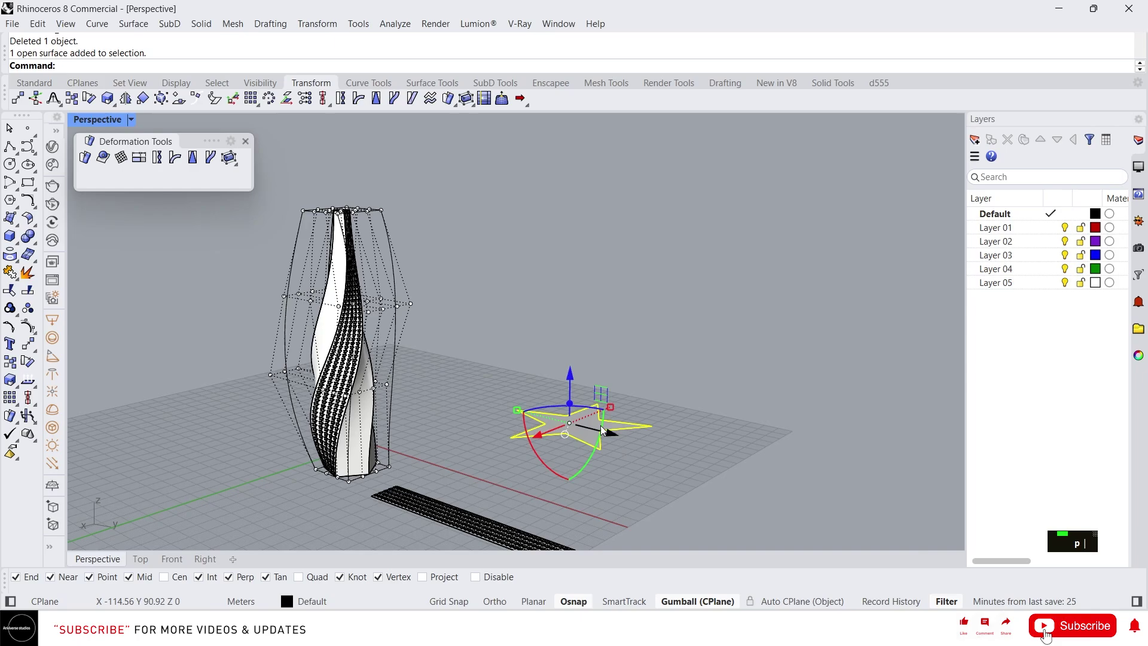
- Extrude the star surface straight up into a solid and raise its top face to make a tower well above the twisted column
{"action": "mouse_move", "coordinate": [571, 391]}
{"action": "left_mouse_down"}
{"action": "mouse_move", "coordinate": [574, 192]}
{"action": "mouse_move", "coordinate": [550, 181]}
{"action": "left_mouse_up"}
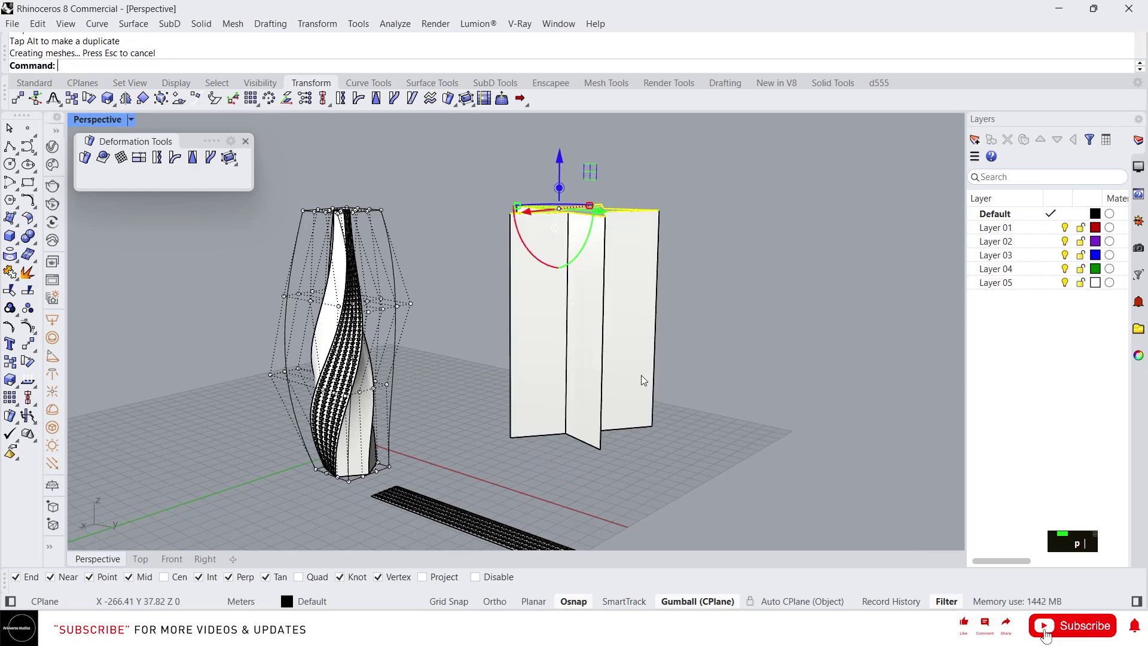
{"action": "scroll", "coordinate": [641, 382], "scroll_direction": "down", "scroll_amount": 9}
{"action": "right_click_drag", "start_coordinate": [641, 375], "coordinate": [664, 342]}
{"action": "scroll", "coordinate": [649, 334], "scroll_direction": "up", "scroll_amount": 7}
{"action": "left_click_drag", "start_coordinate": [561, 296], "coordinate": [561, 158]}
{"action": "scroll", "coordinate": [658, 415], "scroll_direction": "down", "scroll_amount": 2}
{"action": "right_click_drag", "start_coordinate": [658, 414], "coordinate": [756, 394]}
{"action": "key", "text": "Escape"}
{"action": "scroll", "coordinate": [672, 422], "scroll_direction": "up", "scroll_amount": 4}
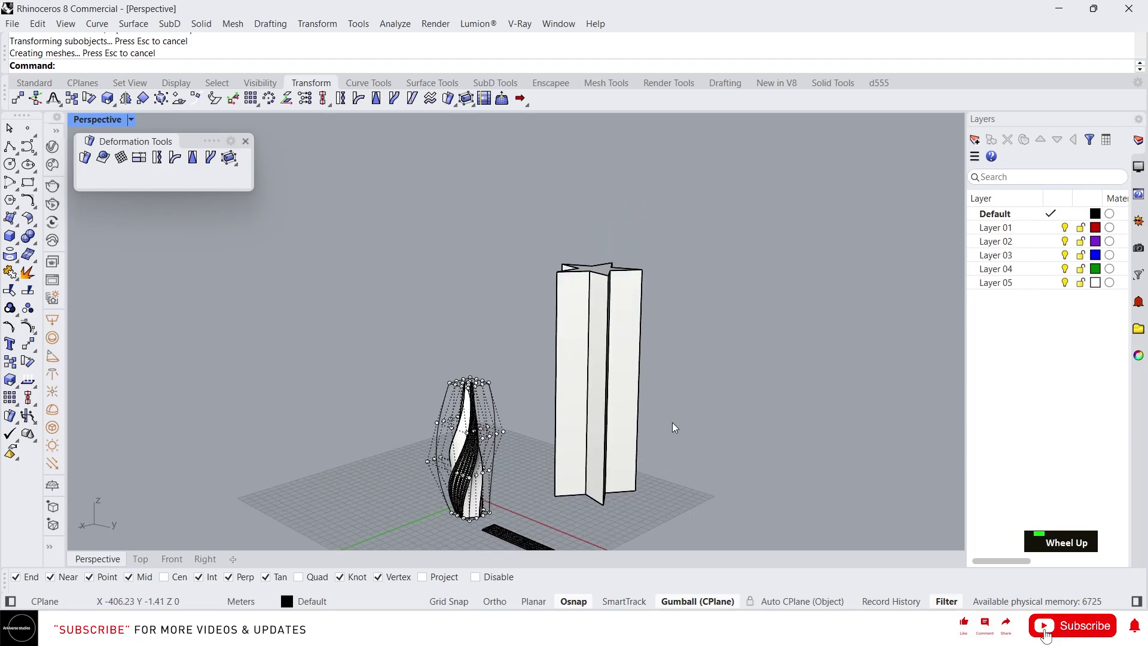
{"action": "left_click", "coordinate": [562, 349]}
{"action": "key", "text": "Escape"}
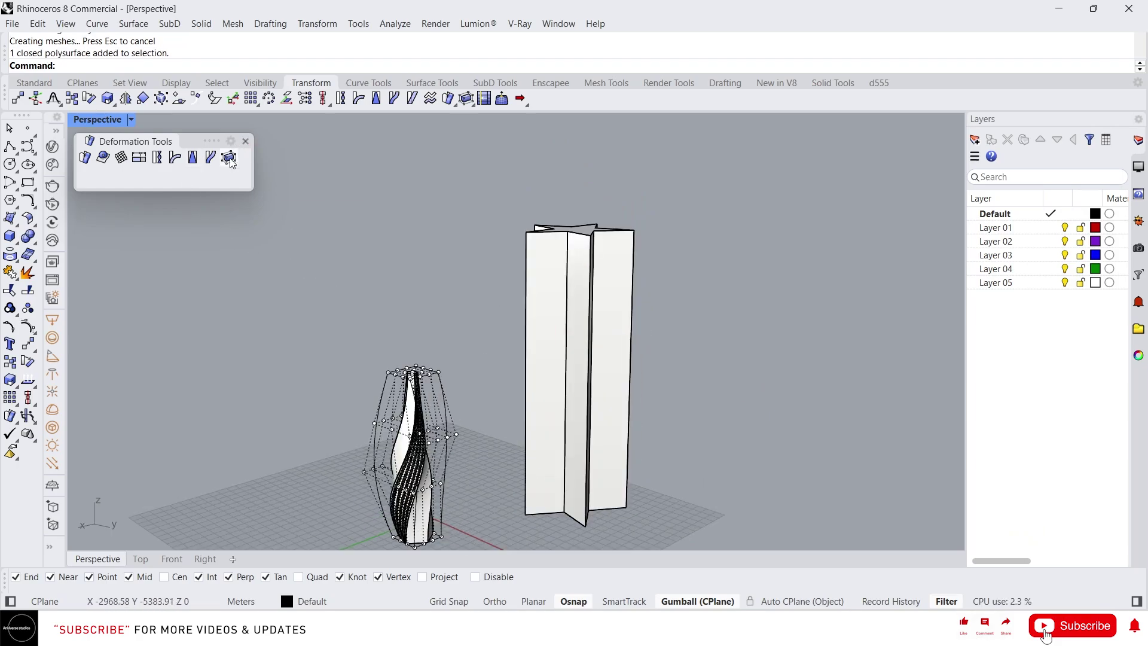
- Start CageEdit on the star tower, using its bounding box as the control object in the World coordinate system
{"action": "left_click", "coordinate": [230, 159]}
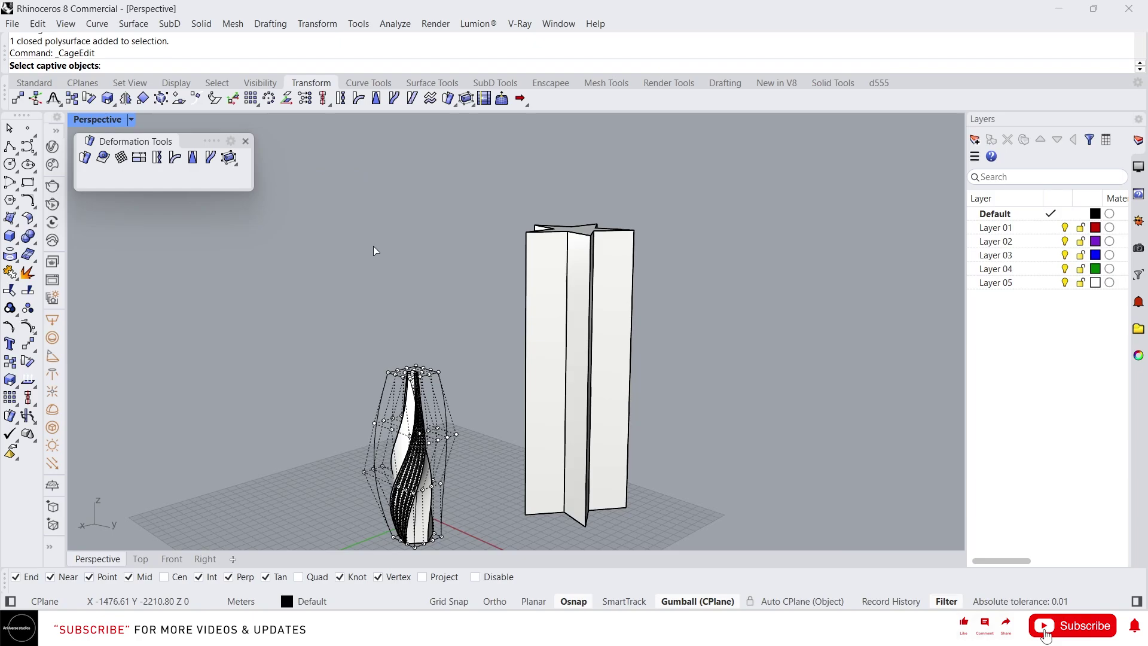
{"action": "right_click", "coordinate": [598, 392]}
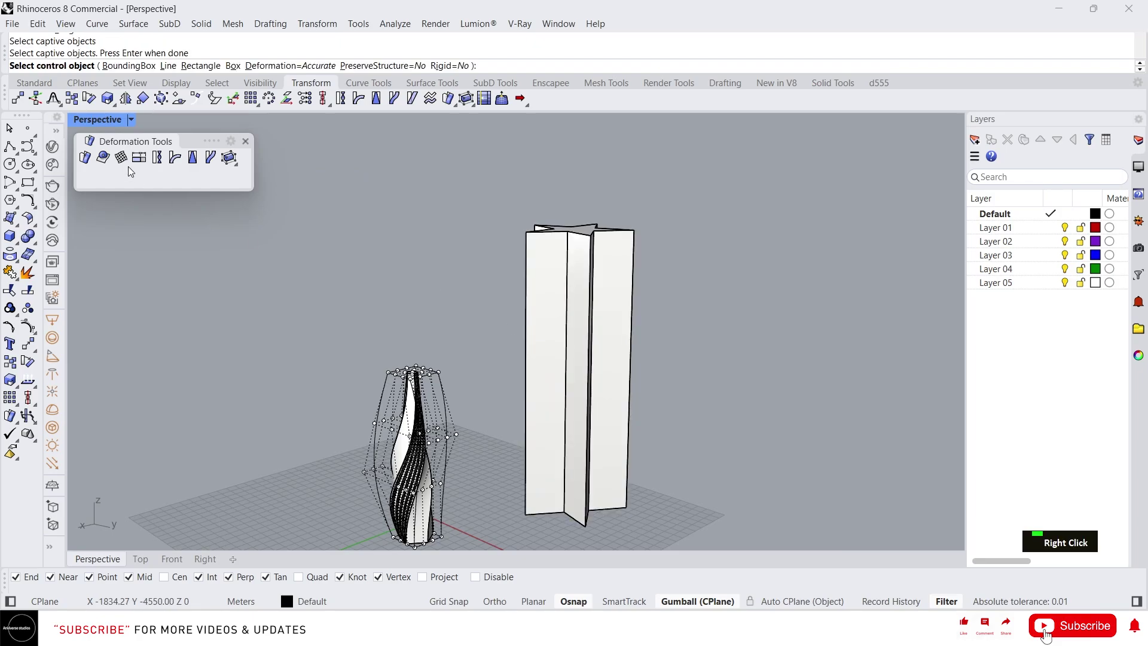
{"action": "left_click", "coordinate": [126, 66]}
{"action": "right_click", "coordinate": [657, 340]}
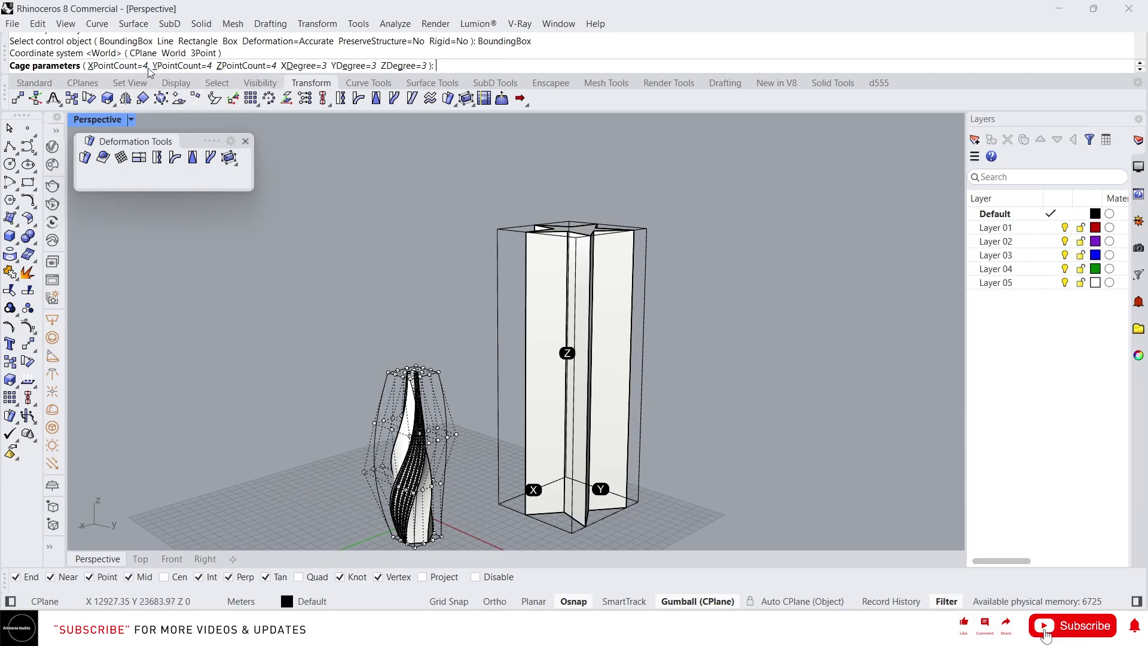
- Examine how the cage points are distributed along each axis of the twisted column's cage, from its base to its top
{"action": "scroll", "coordinate": [392, 232], "scroll_direction": "down", "scroll_amount": 4}
{"action": "right_click_drag", "start_coordinate": [392, 232], "coordinate": [402, 437]}
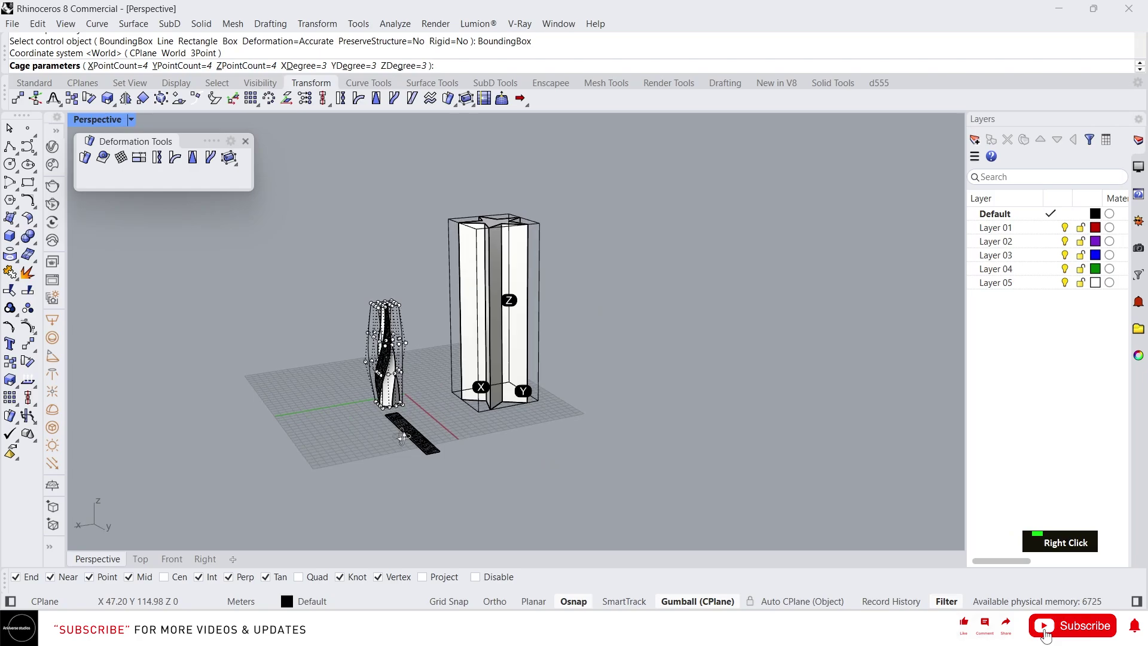
{"action": "scroll", "coordinate": [383, 415], "scroll_direction": "up", "scroll_amount": 5}
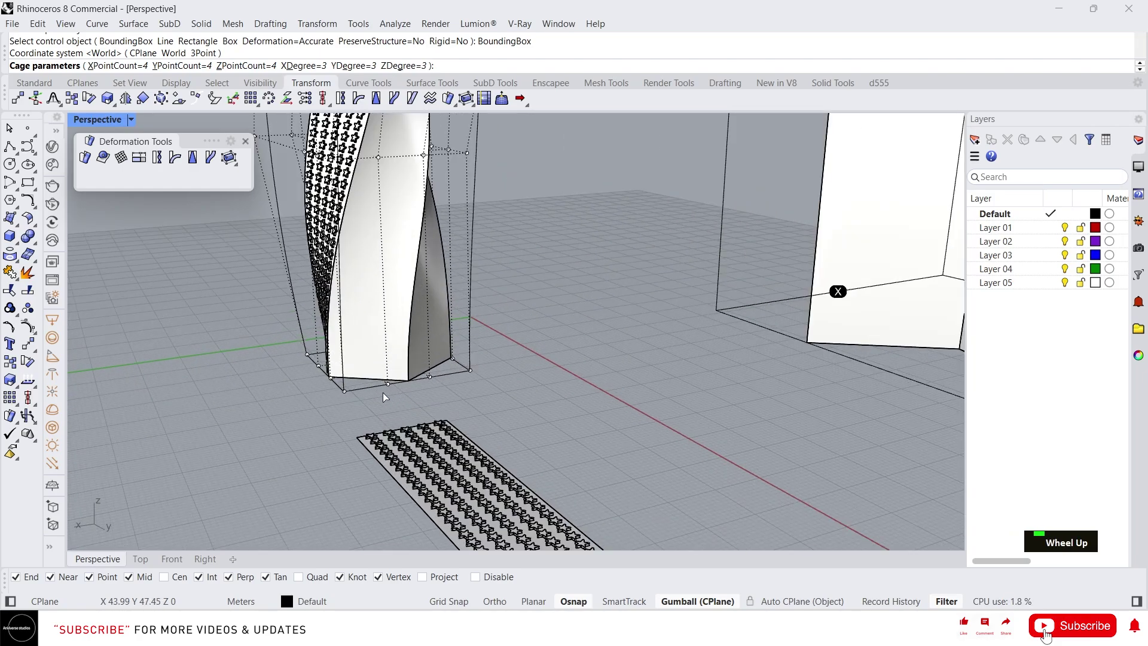
{"action": "right_click_drag", "start_coordinate": [464, 377], "coordinate": [522, 435]}
{"action": "scroll", "coordinate": [389, 468], "scroll_direction": "down", "scroll_amount": 8}
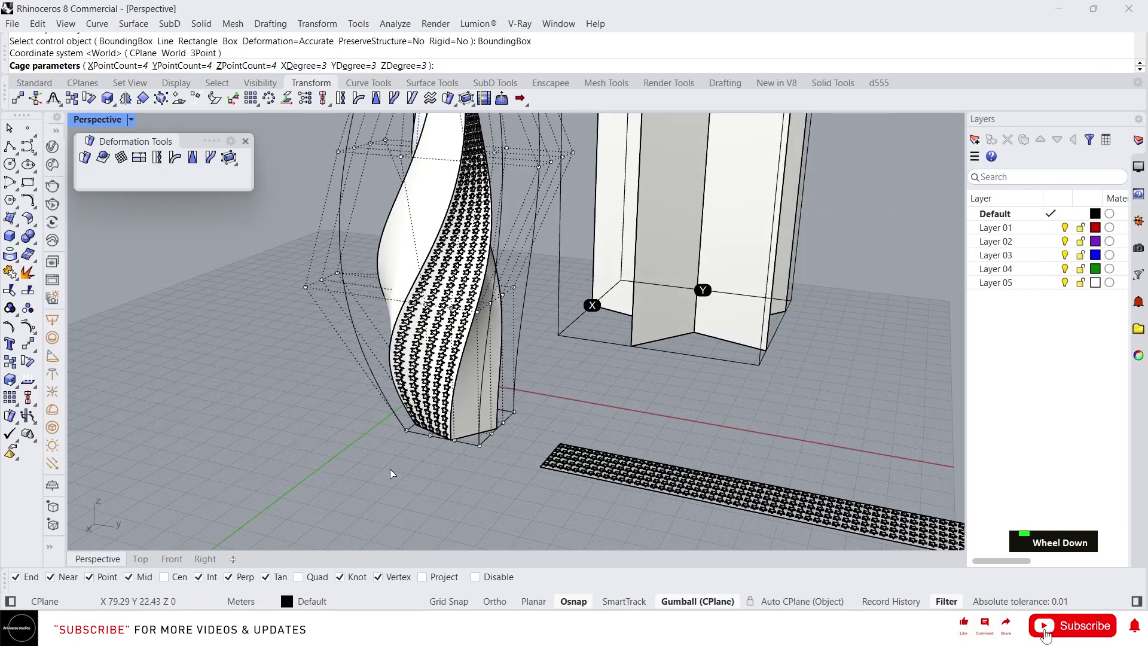
{"action": "right_click_drag", "start_coordinate": [384, 440], "coordinate": [405, 344]}
{"action": "scroll", "coordinate": [406, 343], "scroll_direction": "up", "scroll_amount": 1}
{"action": "scroll", "coordinate": [406, 343], "scroll_direction": "up", "scroll_amount": 1}
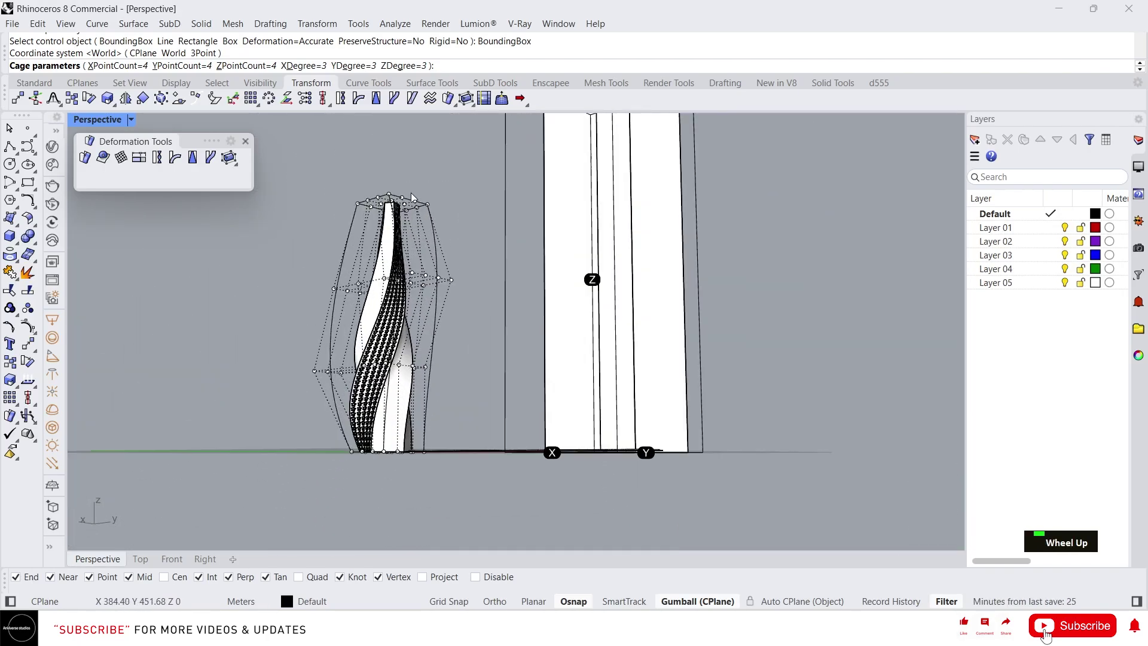
{"action": "mouse_move", "coordinate": [414, 281]}
{"action": "right_mouse_down"}
{"action": "mouse_move", "coordinate": [427, 275]}
{"action": "mouse_move", "coordinate": [414, 277]}
{"action": "right_mouse_up"}
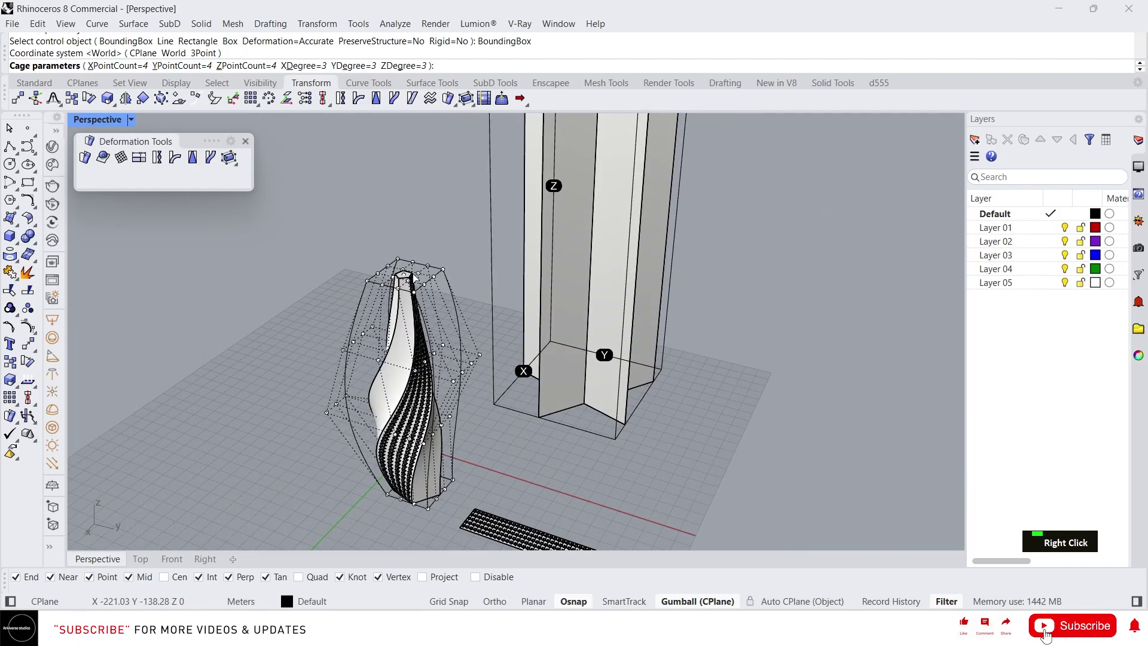
{"action": "scroll", "coordinate": [374, 310], "scroll_direction": "down", "scroll_amount": 1}
{"action": "right_click_drag", "start_coordinate": [374, 310], "coordinate": [362, 209]}
{"action": "scroll", "coordinate": [361, 206], "scroll_direction": "up", "scroll_amount": 1}
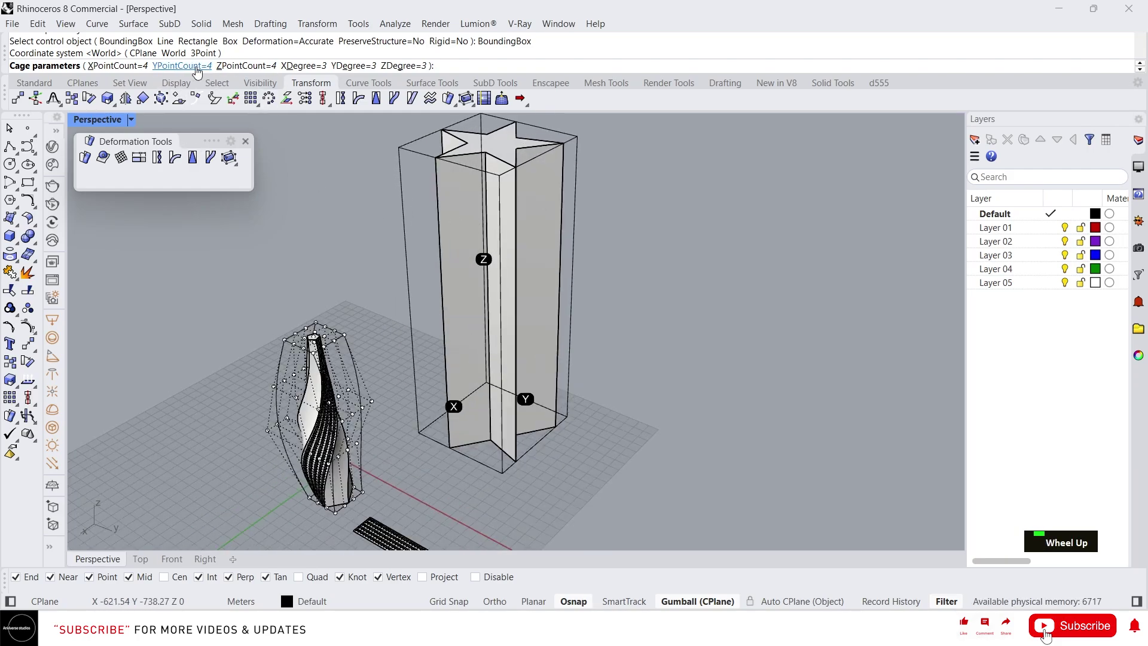
- Set the tower's cage to 5 points in X, 5 in Y and 10 in Z, and apply it to the Global region
{"action": "left_click", "coordinate": [145, 66]}
{"action": "type", "text": "5"}
{"action": "key", "text": "Return"}
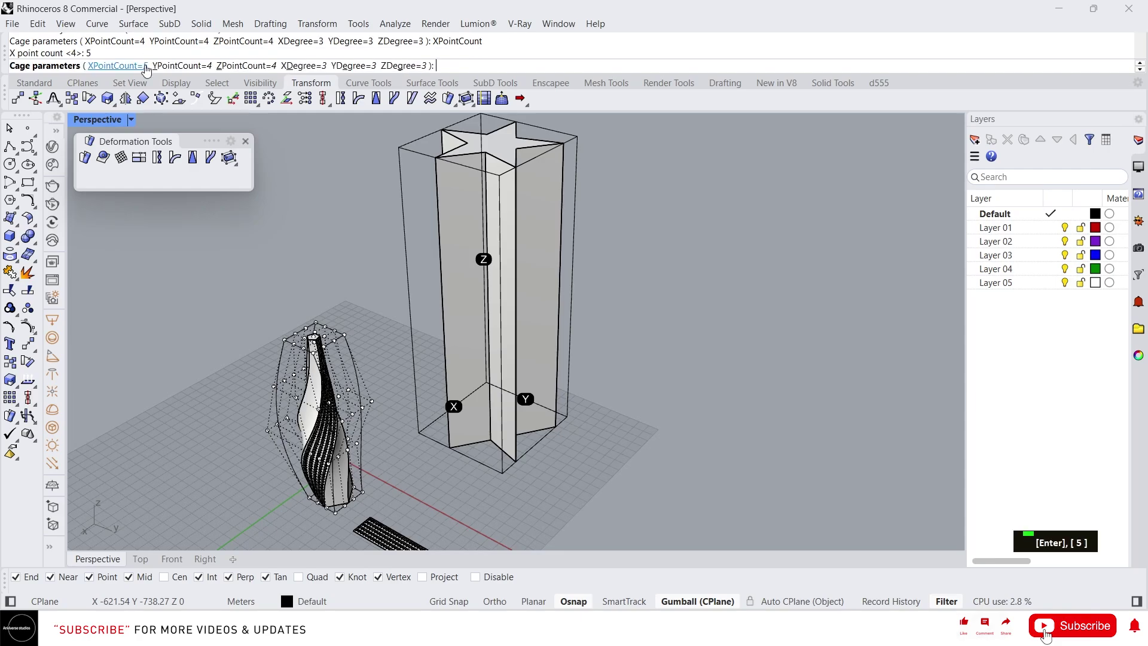
{"action": "left_click", "coordinate": [172, 66]}
{"action": "type", "text": "5"}
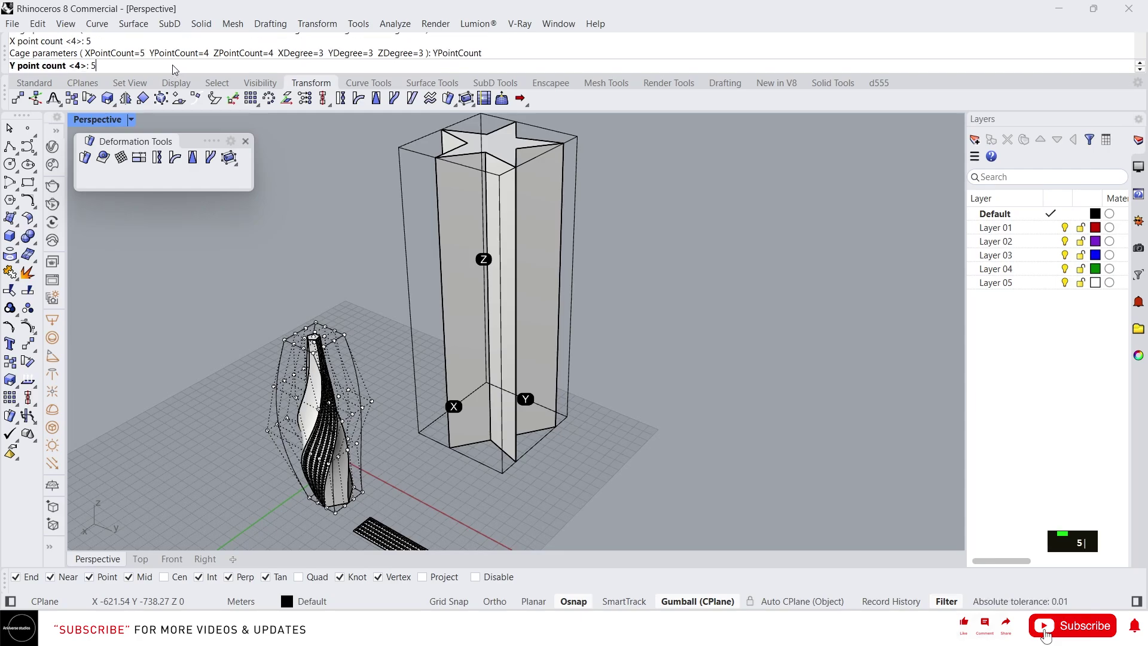
{"action": "key", "text": "Return"}
{"action": "left_click", "coordinate": [245, 66]}
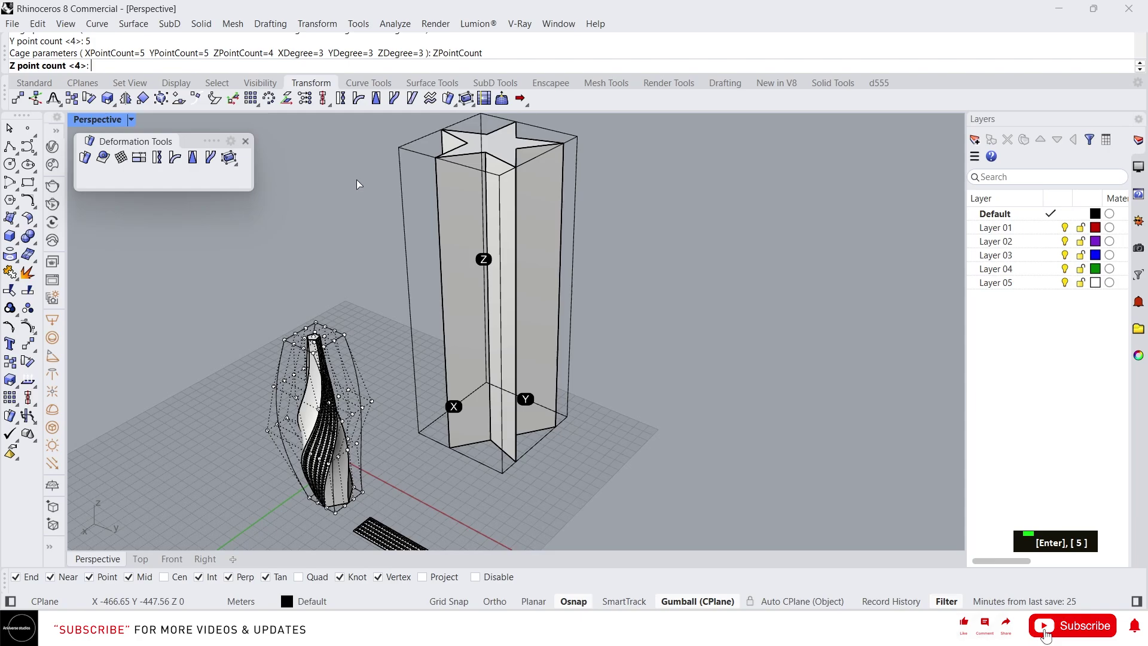
{"action": "type", "text": "10"}
{"action": "key", "text": "Return"}
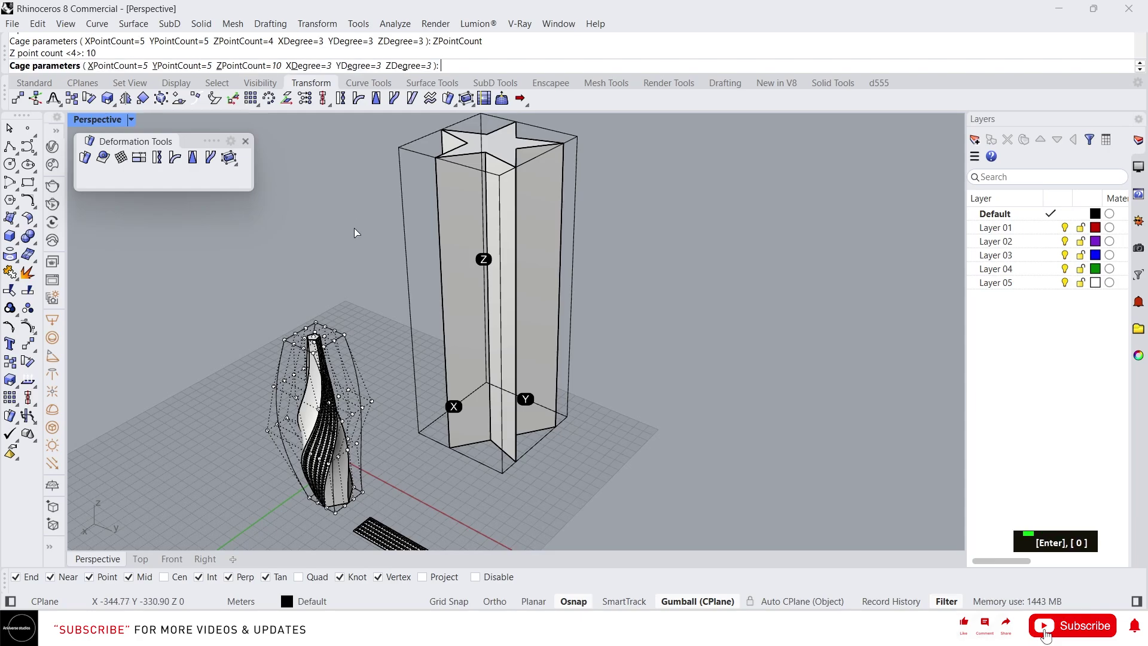
{"action": "key", "text": "Return"}
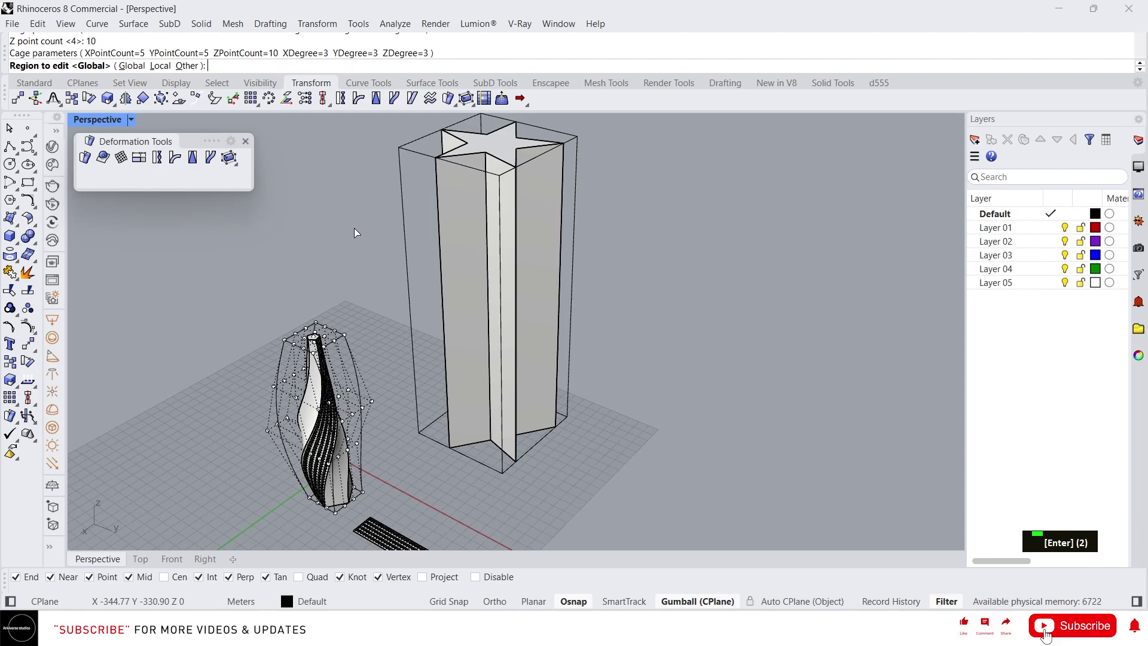
{"action": "key", "text": "Return"}
- Examine how the cage points are spread around the star tower's base and along its full height
{"action": "right_click_drag", "start_coordinate": [354, 228], "coordinate": [529, 346]}
{"action": "scroll", "coordinate": [515, 478], "scroll_direction": "up", "scroll_amount": 6}
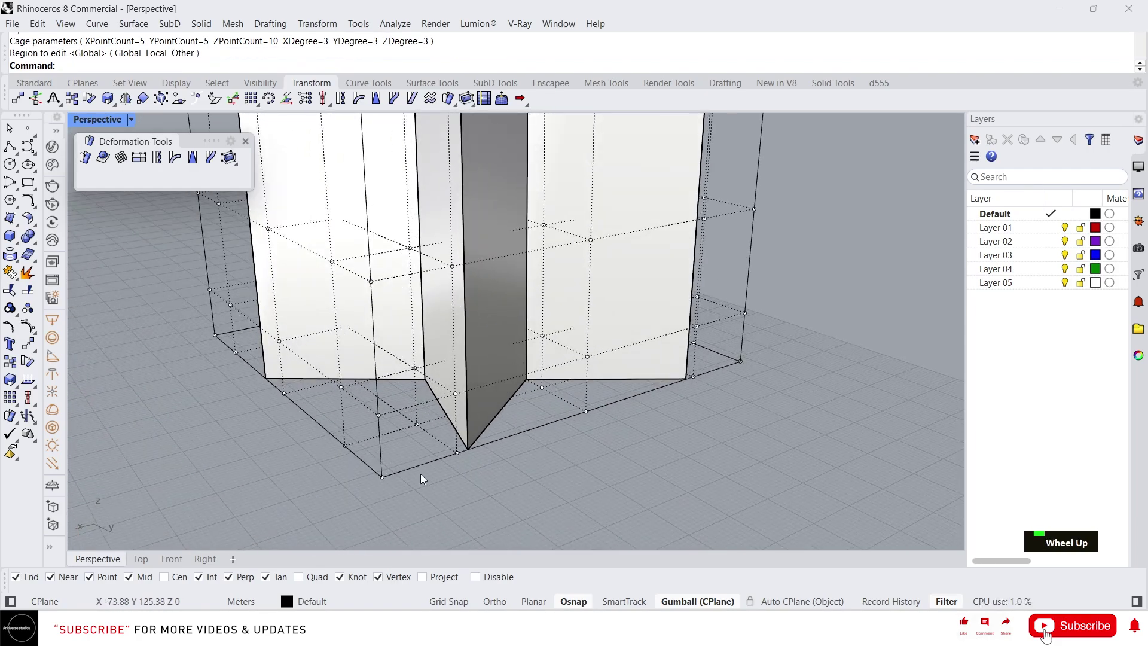
{"action": "scroll", "coordinate": [442, 432], "scroll_direction": "down", "scroll_amount": 2}
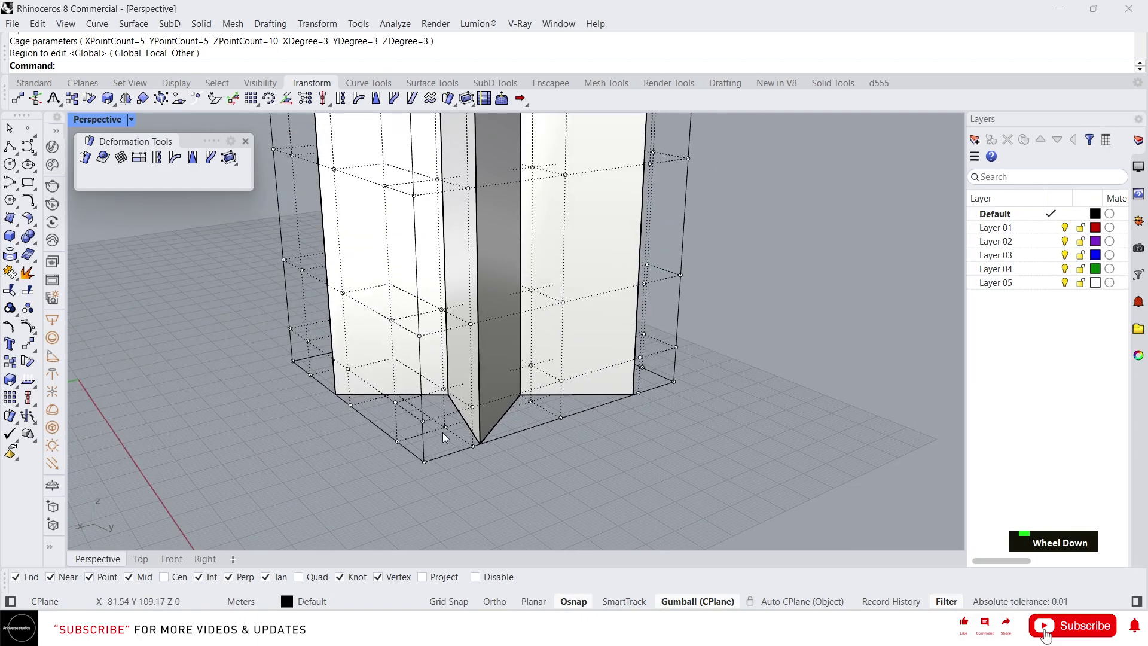
{"action": "scroll", "coordinate": [252, 346], "scroll_direction": "up", "scroll_amount": 2}
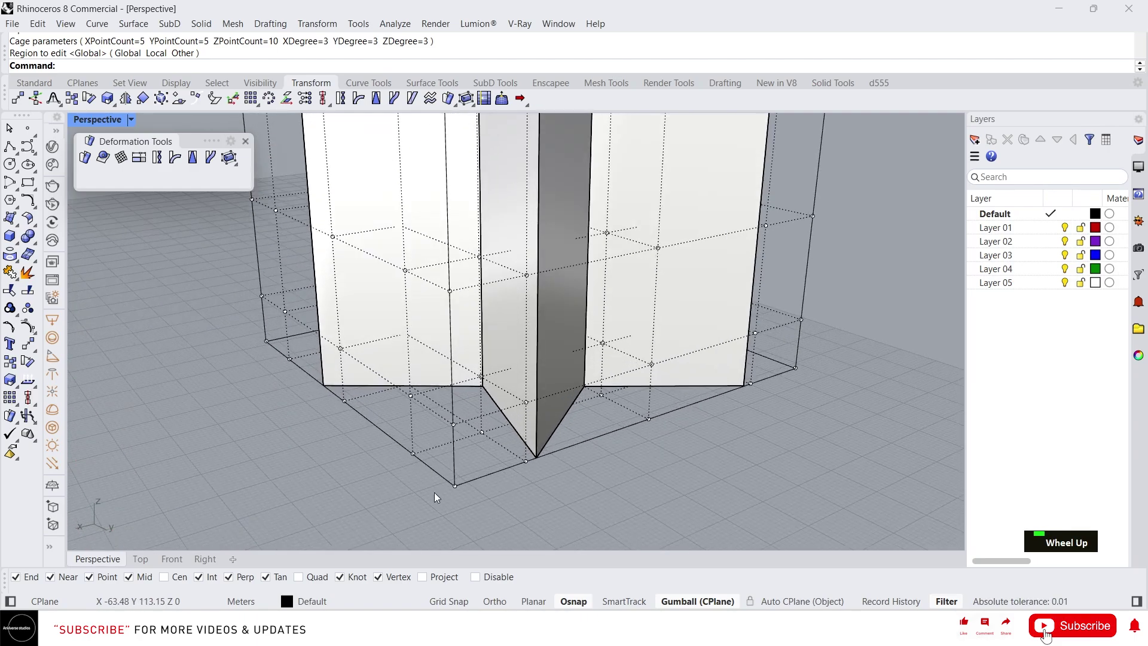
{"action": "scroll", "coordinate": [434, 493], "scroll_direction": "down", "scroll_amount": 14}
{"action": "right_click_drag", "start_coordinate": [406, 435], "coordinate": [380, 362]}
{"action": "scroll", "coordinate": [380, 364], "scroll_direction": "up", "scroll_amount": 6}
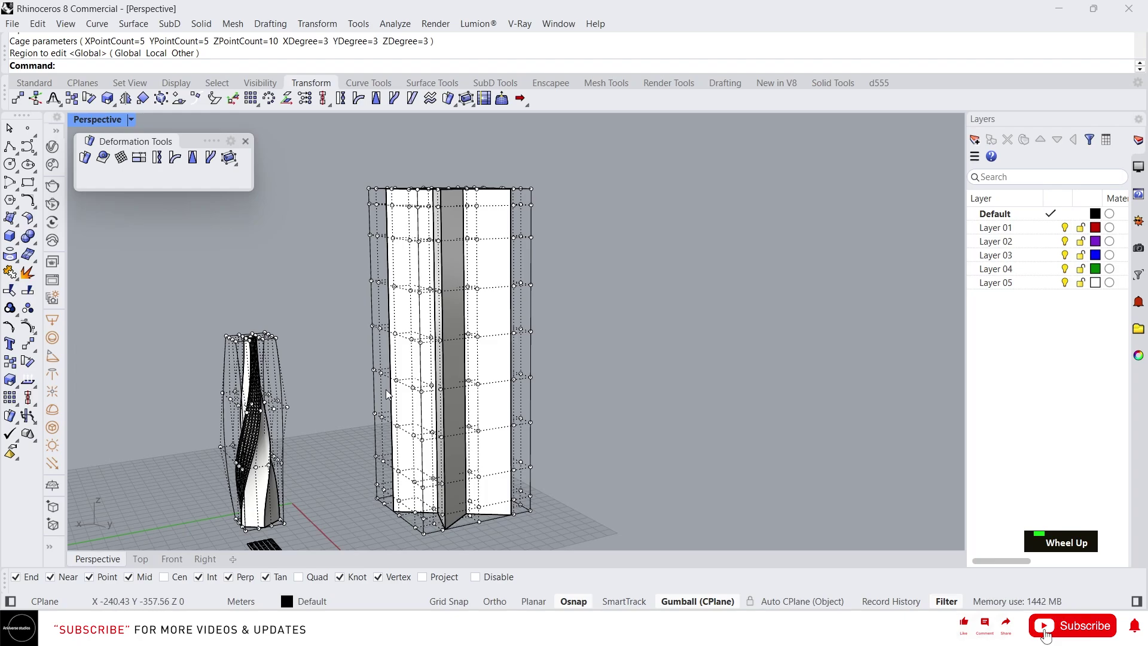
{"action": "right_click_drag", "start_coordinate": [389, 397], "coordinate": [417, 397]}
- Pull the mid-height cage points on the tower's column-facing side outward along X to form a moderate bulge
{"action": "left_click_drag", "start_coordinate": [339, 271], "coordinate": [430, 345]}
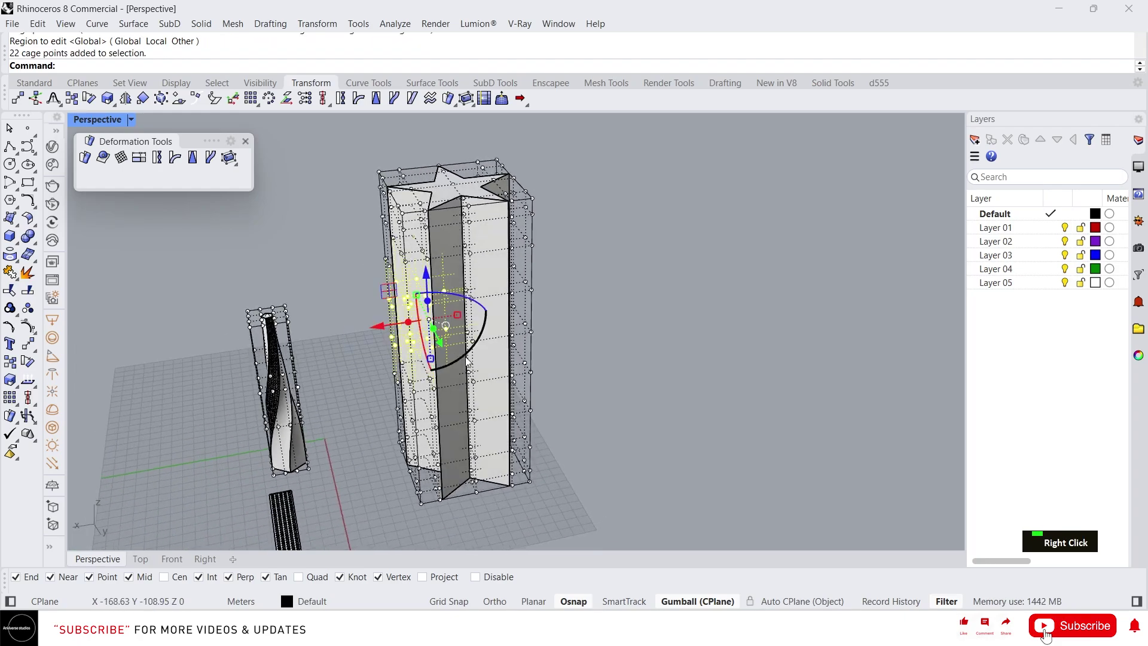
{"action": "right_click_drag", "start_coordinate": [465, 358], "coordinate": [393, 334]}
{"action": "left_click_drag", "start_coordinate": [382, 316], "coordinate": [272, 308]}
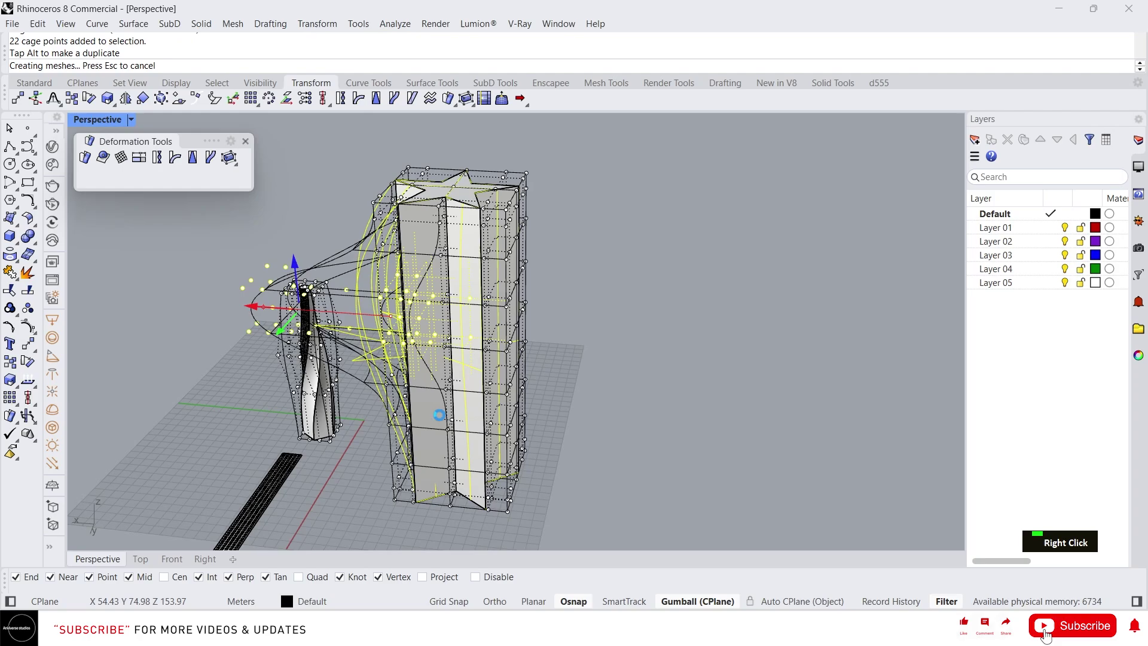
{"action": "right_click_drag", "start_coordinate": [514, 353], "coordinate": [515, 388]}
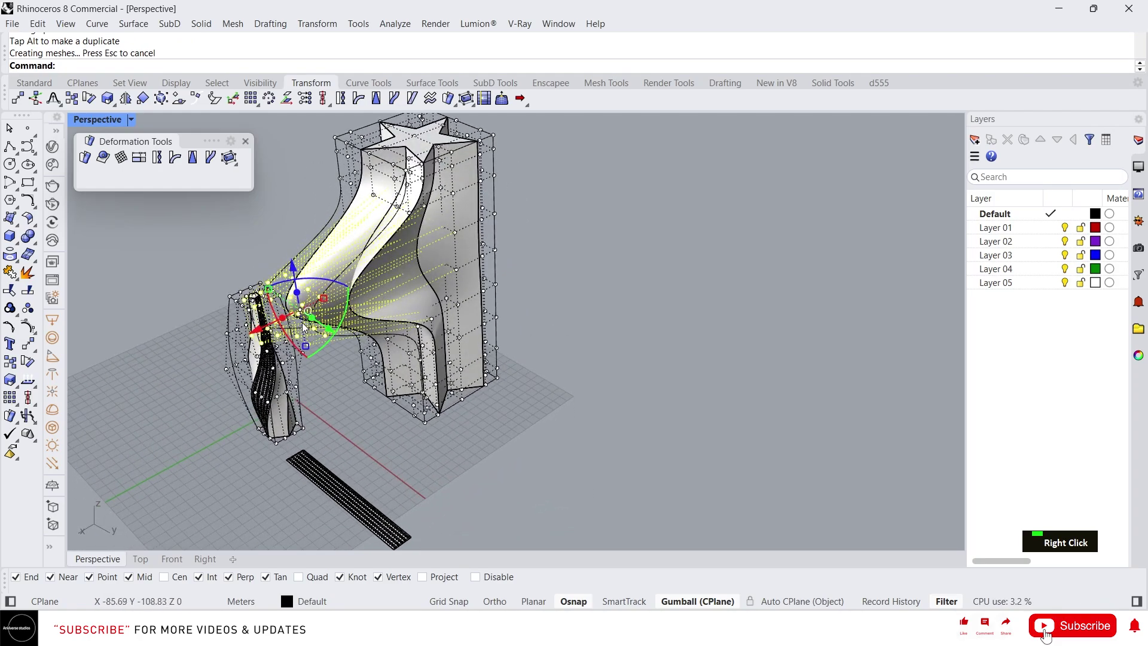
{"action": "left_click_drag", "start_coordinate": [254, 327], "coordinate": [309, 305]}
{"action": "right_click_drag", "start_coordinate": [551, 304], "coordinate": [522, 293]}
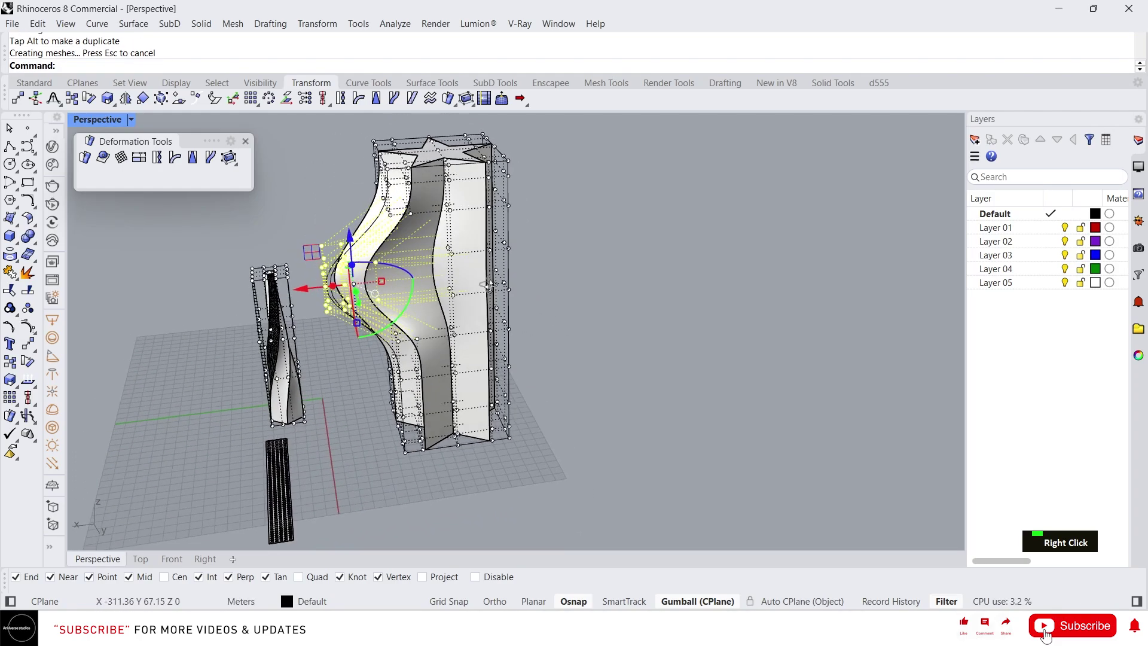
- Select the upper rows of the tower's cage points and raise them vertically to stretch the top
{"action": "left_click_drag", "start_coordinate": [331, 138], "coordinate": [581, 235]}
{"action": "right_click_drag", "start_coordinate": [513, 291], "coordinate": [527, 252]}
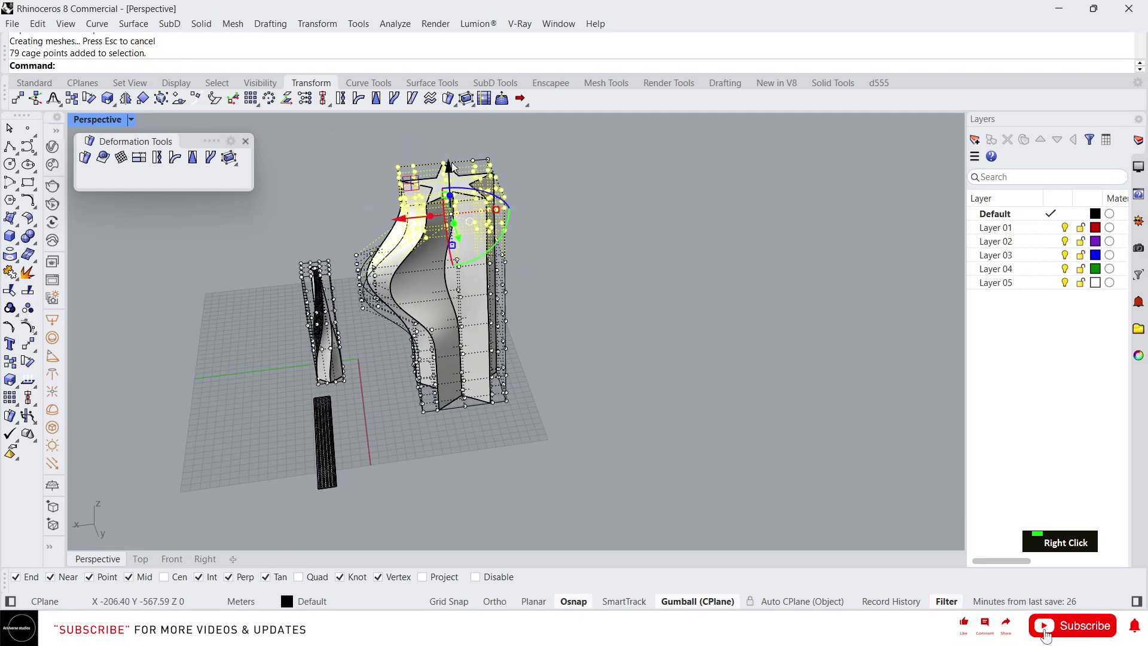
{"action": "left_click_drag", "start_coordinate": [449, 168], "coordinate": [447, 133]}
{"action": "mouse_move", "coordinate": [600, 350]}
{"action": "right_mouse_down"}
{"action": "mouse_move", "coordinate": [511, 300]}
{"action": "mouse_move", "coordinate": [449, 295]}
{"action": "mouse_move", "coordinate": [587, 345]}
{"action": "right_mouse_up"}
- Pull a single mid-height cage point far out from the side of the star tower
{"action": "left_click", "coordinate": [445, 293]}
{"action": "left_click_drag", "start_coordinate": [480, 317], "coordinate": [507, 385]}
{"action": "right_click_drag", "start_coordinate": [507, 385], "coordinate": [538, 383]}
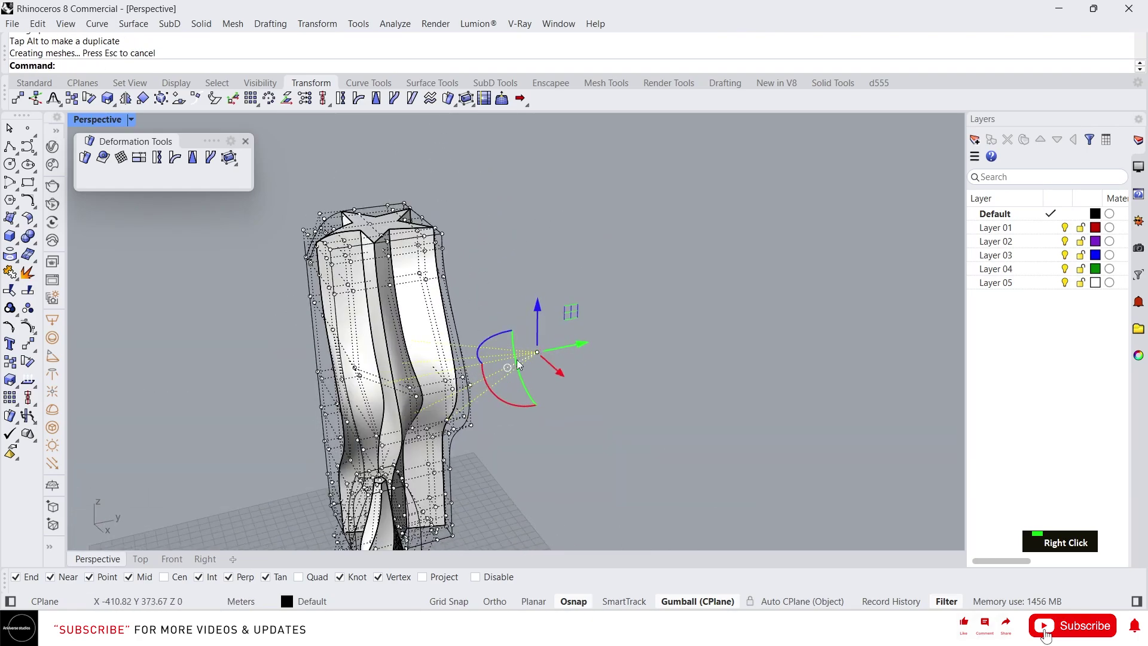
{"action": "scroll", "coordinate": [358, 411], "scroll_direction": "up", "scroll_amount": 2}
- Select a group of cage points around the tower's lower middle and shift them along X toward the column
{"action": "left_click_drag", "start_coordinate": [264, 338], "coordinate": [362, 417]}
{"action": "right_click_drag", "start_coordinate": [254, 422], "coordinate": [393, 425]}
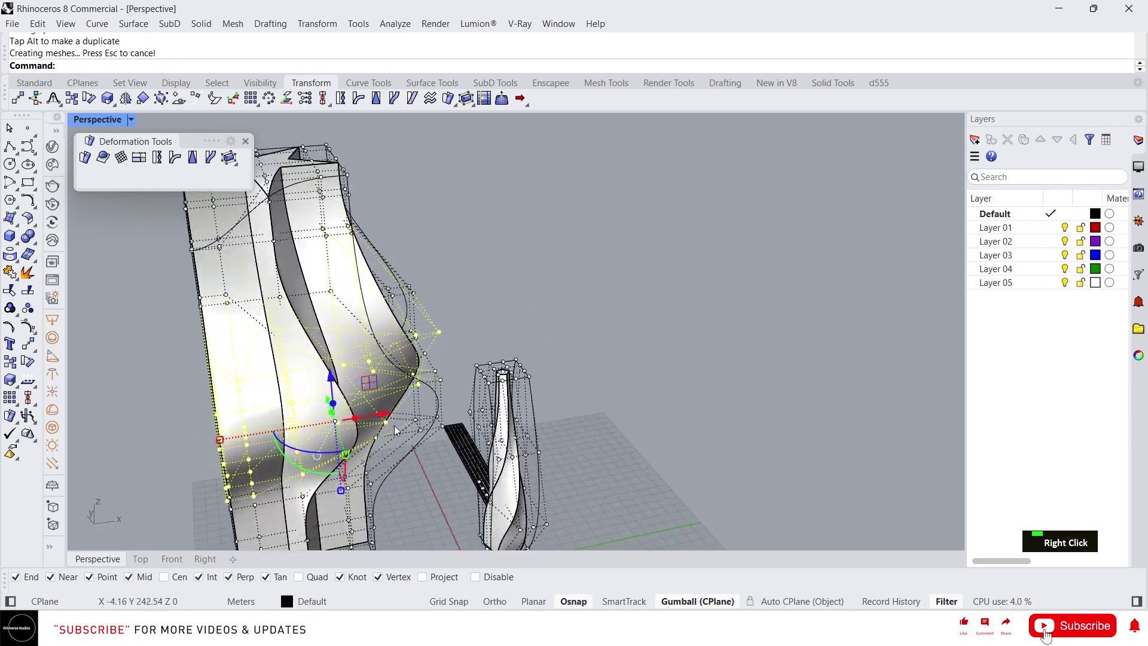
{"action": "scroll", "coordinate": [427, 356], "scroll_direction": "down", "scroll_amount": 3}
{"action": "right_click_drag", "start_coordinate": [427, 356], "coordinate": [395, 317]}
- Select the cage points on the tower's side facing away from the column and shift them along X at lower mid-height
{"action": "left_click_drag", "start_coordinate": [247, 325], "coordinate": [328, 423]}
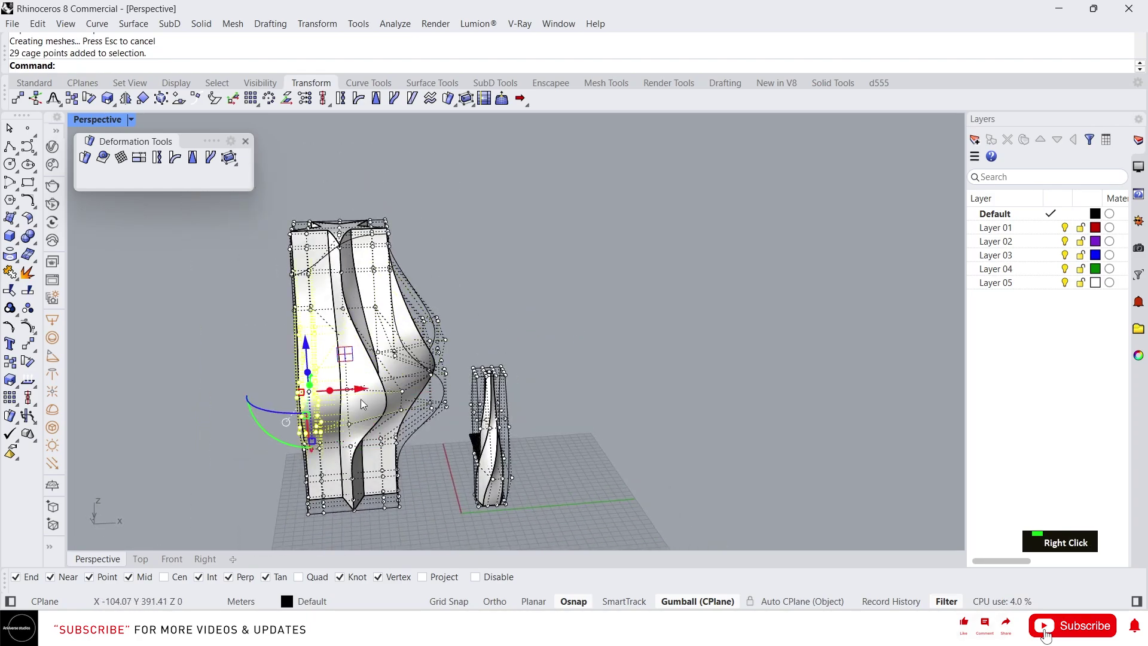
{"action": "left_click", "coordinate": [402, 391], "text": "shift"}
{"action": "left_click_drag", "start_coordinate": [206, 333], "coordinate": [362, 452]}
{"action": "left_click_drag", "start_coordinate": [378, 386], "coordinate": [314, 396]}
{"action": "right_click_drag", "start_coordinate": [324, 409], "coordinate": [179, 426]}
{"action": "left_click", "coordinate": [490, 537]}
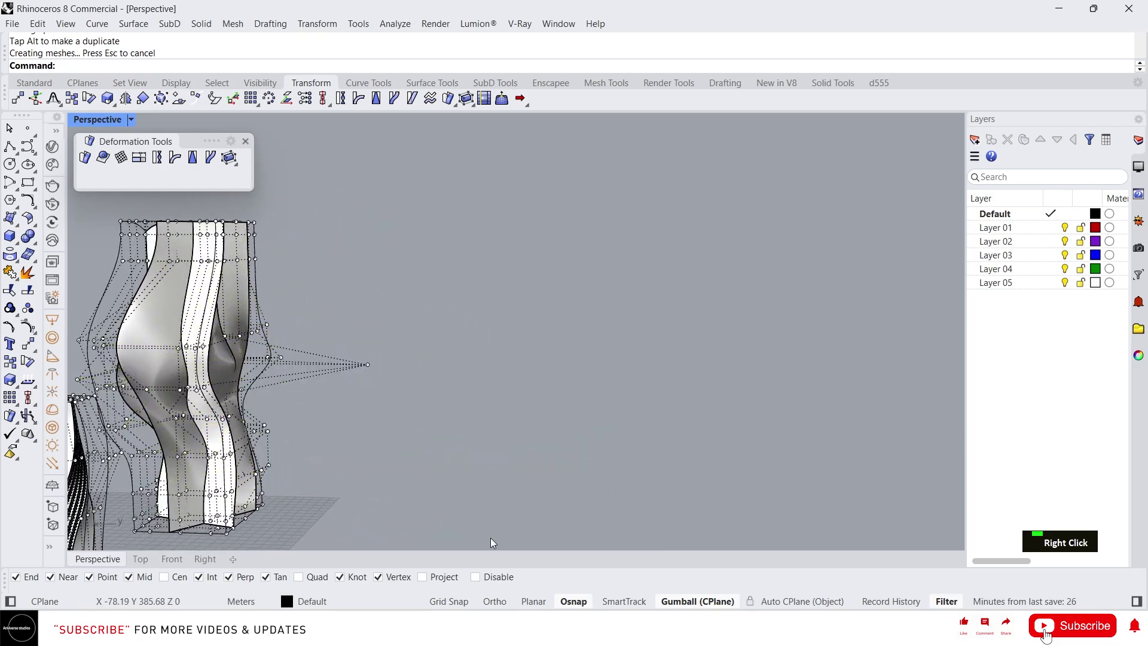
- Delete the flat star-patterned strip and the deformed star tower together with its control cage
{"action": "scroll", "coordinate": [494, 466], "scroll_direction": "down", "scroll_amount": 8}
{"action": "right_click_drag", "start_coordinate": [487, 475], "coordinate": [428, 461]}
{"action": "scroll", "coordinate": [428, 461], "scroll_direction": "up", "scroll_amount": 6}
{"action": "scroll", "coordinate": [428, 455], "scroll_direction": "up", "scroll_amount": 2}
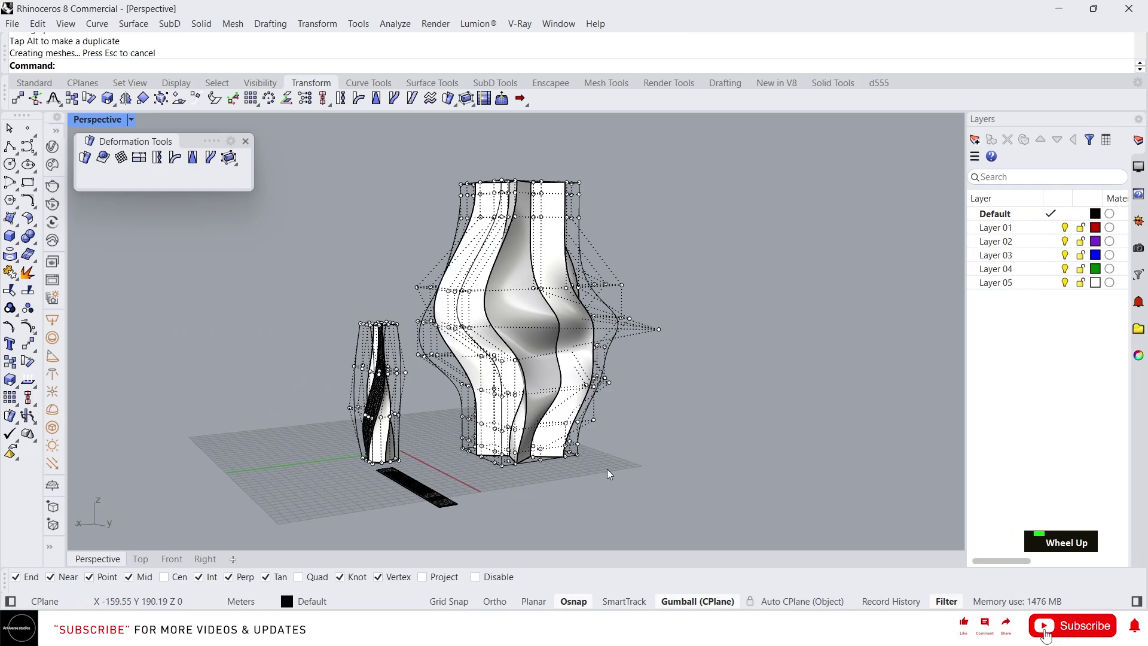
{"action": "left_click_drag", "start_coordinate": [711, 485], "coordinate": [427, 156]}
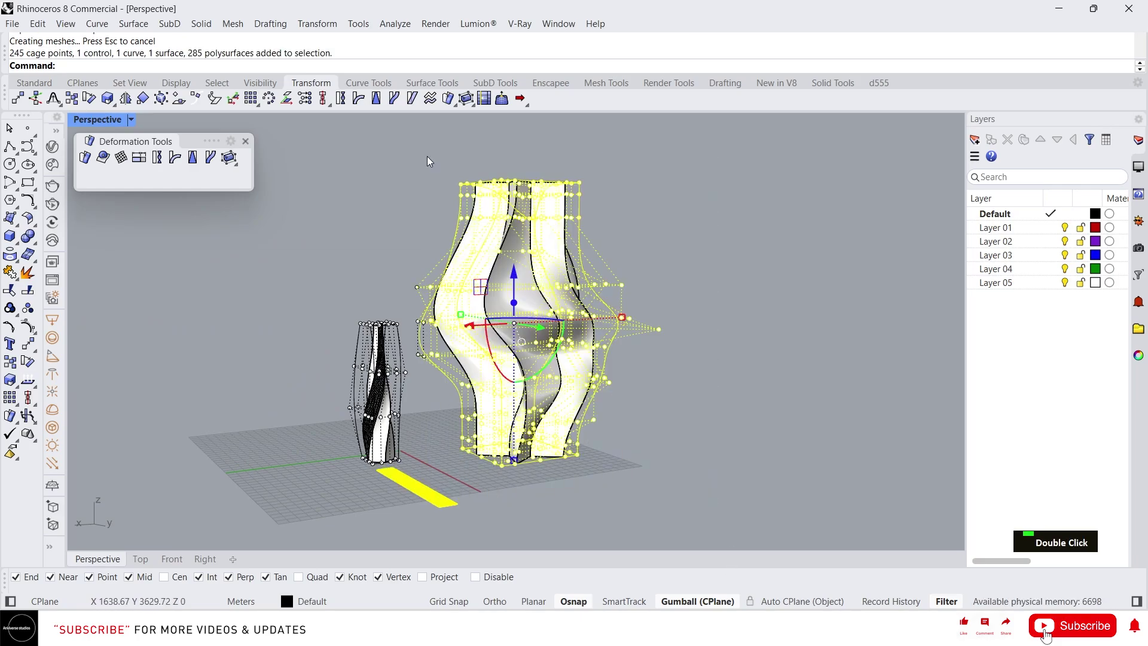
{"action": "key", "text": "Delete"}
{"action": "key", "text": "Escape"}
{"action": "left_click_drag", "start_coordinate": [677, 521], "coordinate": [468, 168]}
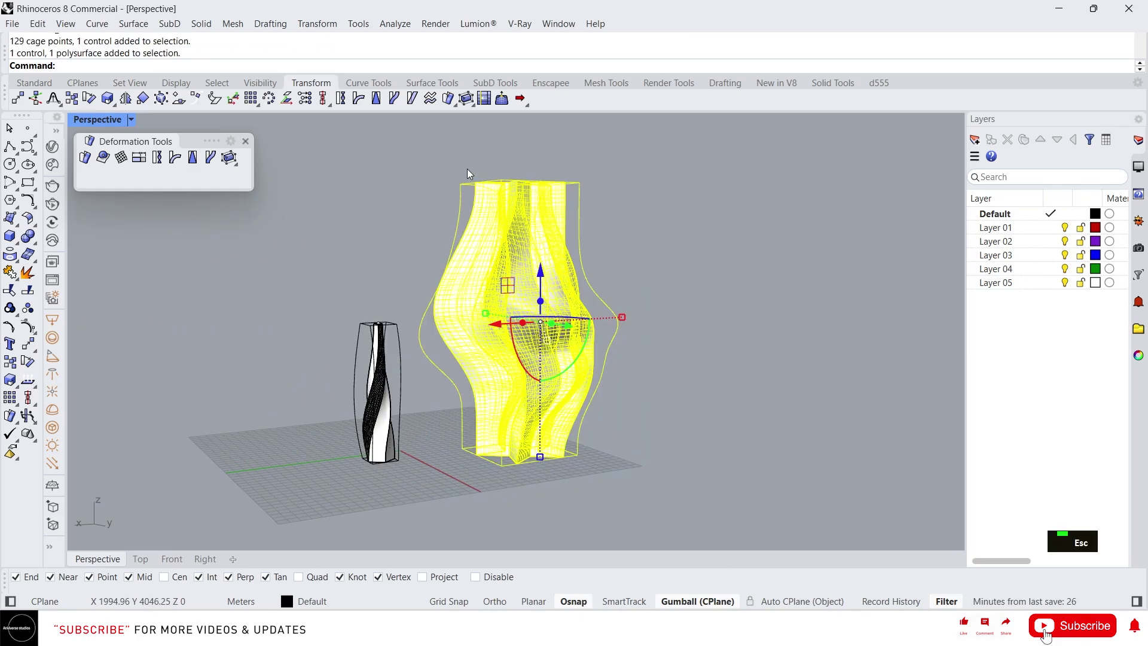
{"action": "key", "text": "Delete"}
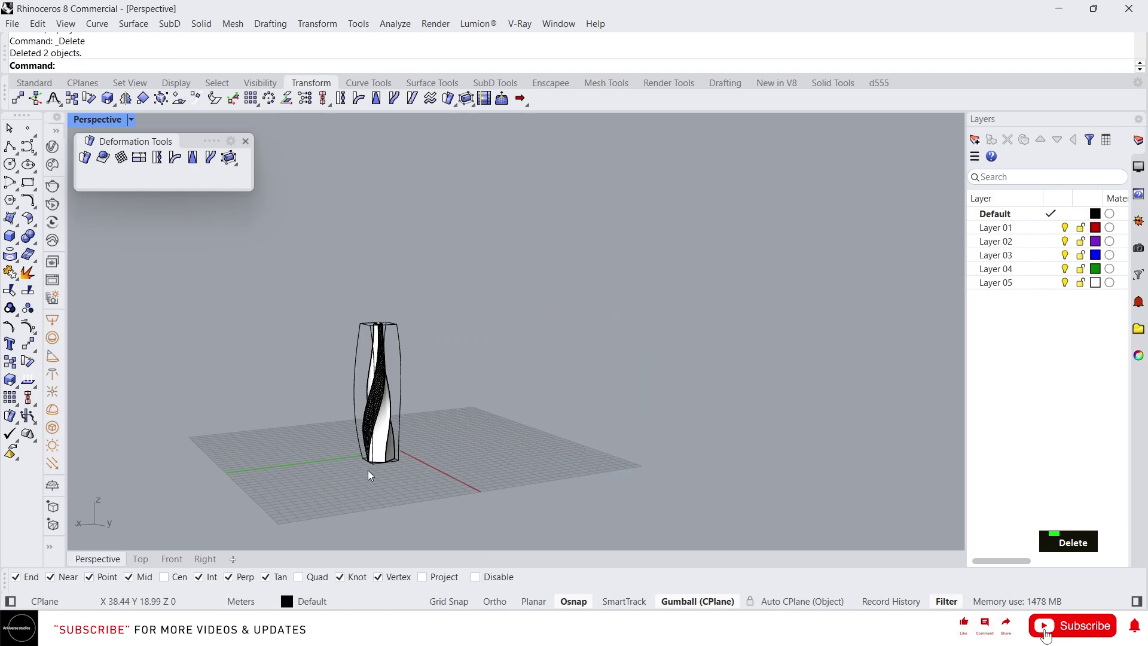
- Select the cage around the twisted column and turn on its control points
{"action": "scroll", "coordinate": [366, 469], "scroll_direction": "up", "scroll_amount": 3}
{"action": "left_click", "coordinate": [409, 400]}
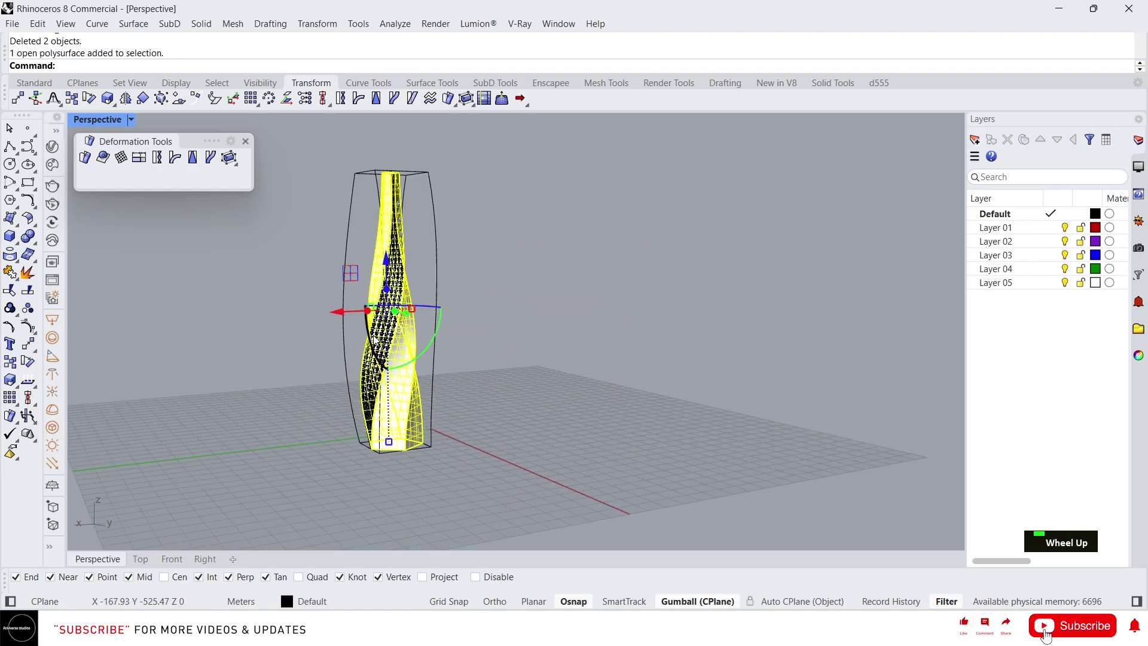
{"action": "scroll", "coordinate": [326, 343], "scroll_direction": "up", "scroll_amount": 5}
{"action": "right_click", "coordinate": [306, 360]}
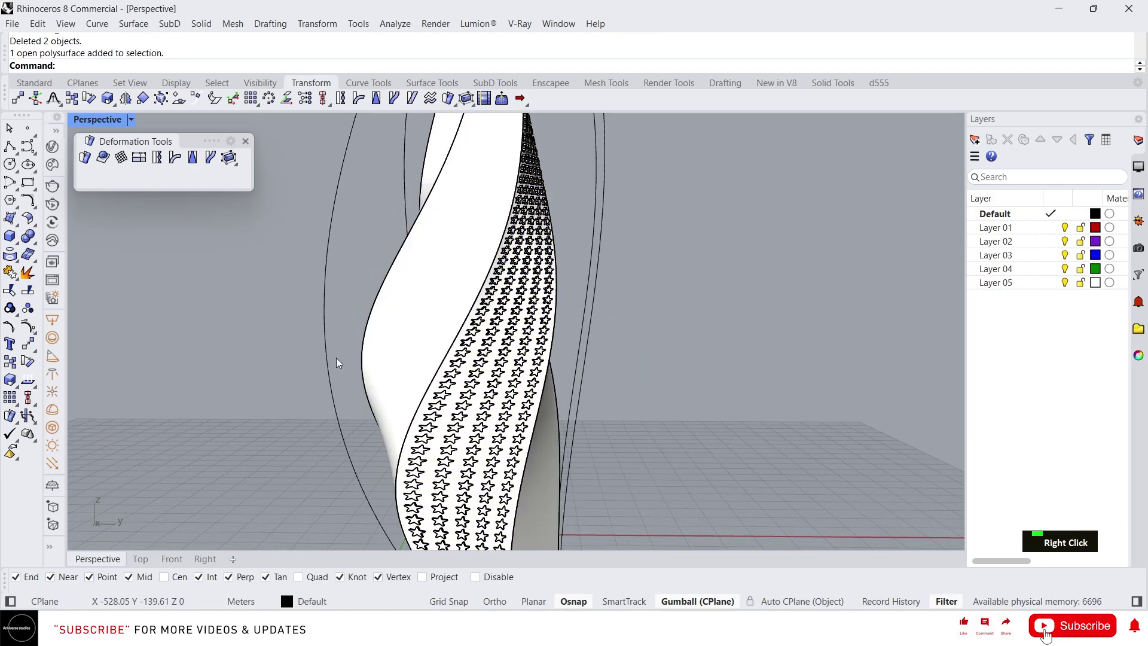
{"action": "left_click", "coordinate": [326, 359]}
{"action": "key", "text": "F10"}
{"action": "scroll", "coordinate": [327, 373], "scroll_direction": "down", "scroll_amount": 5}
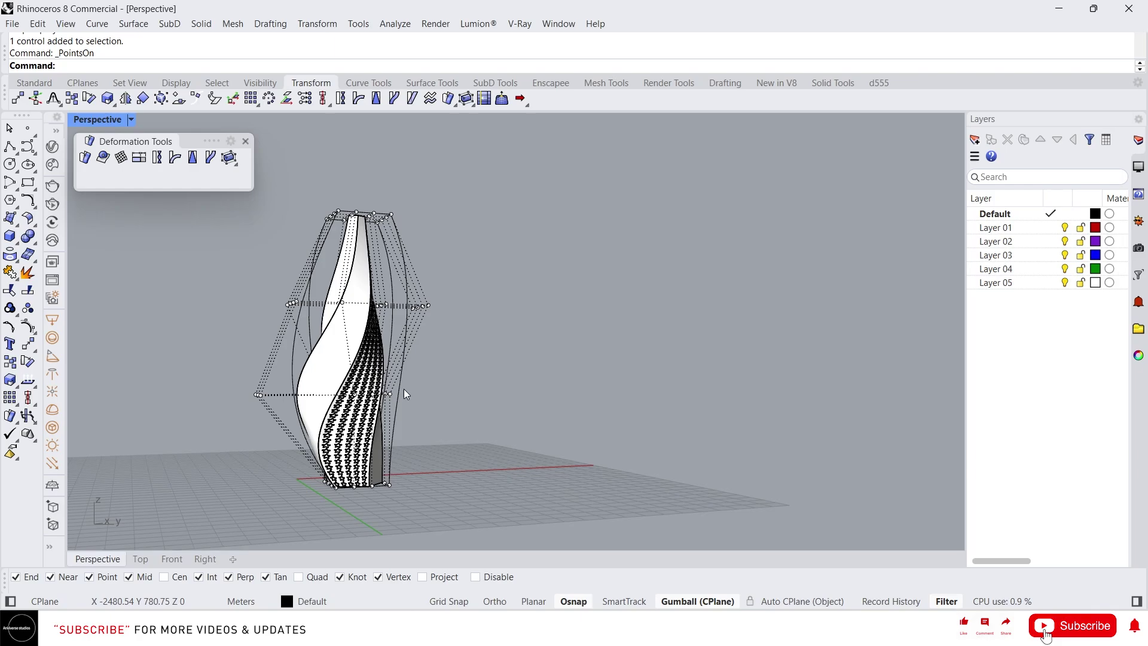
- Select a single cage point in the lower part of the twisted column's cage
{"action": "right_click_drag", "start_coordinate": [390, 392], "coordinate": [412, 335]}
{"action": "scroll", "coordinate": [371, 404], "scroll_direction": "up", "scroll_amount": 5}
{"action": "left_click", "coordinate": [333, 402]}
{"action": "scroll", "coordinate": [418, 330], "scroll_direction": "down", "scroll_amount": 3}
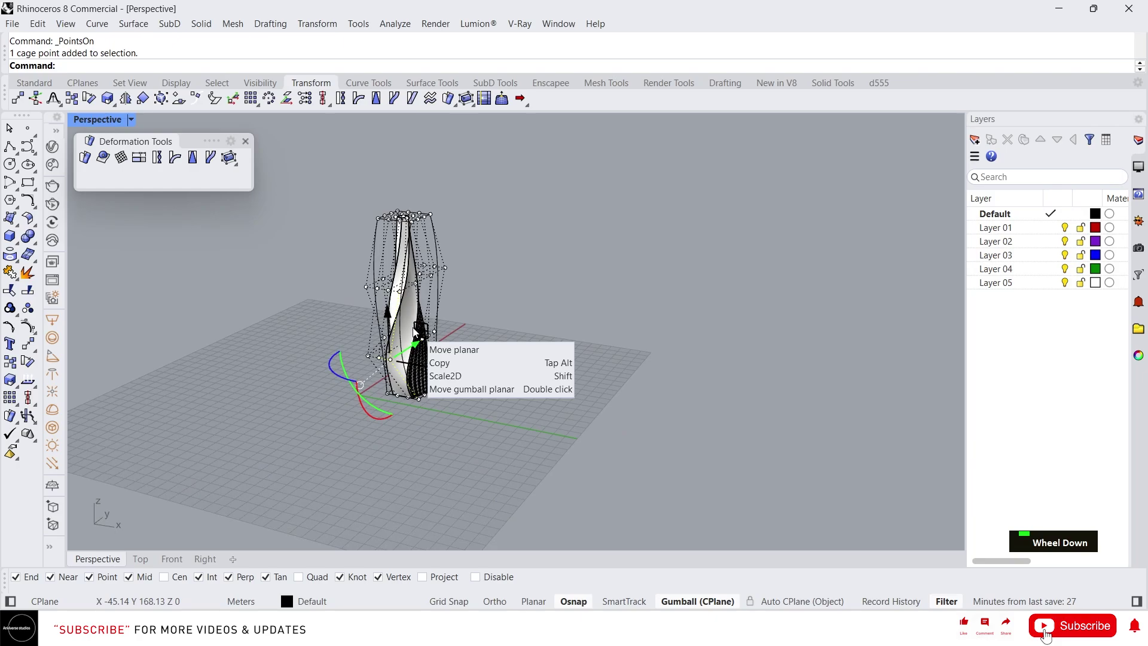
{"action": "scroll", "coordinate": [621, 414], "scroll_direction": "up", "scroll_amount": 5}
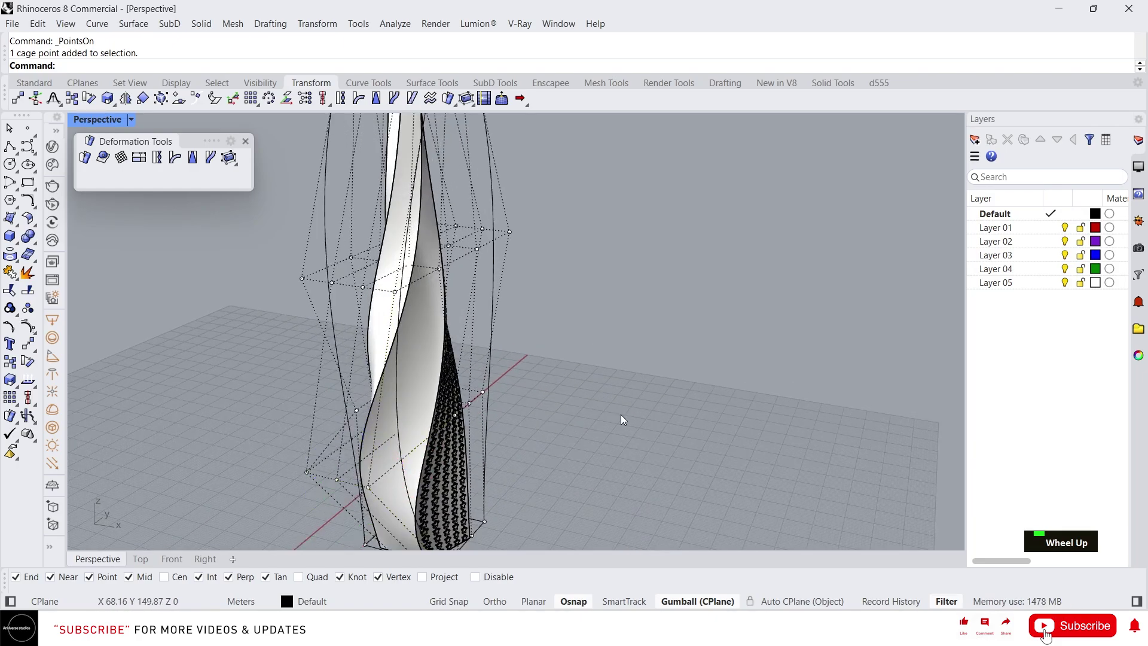